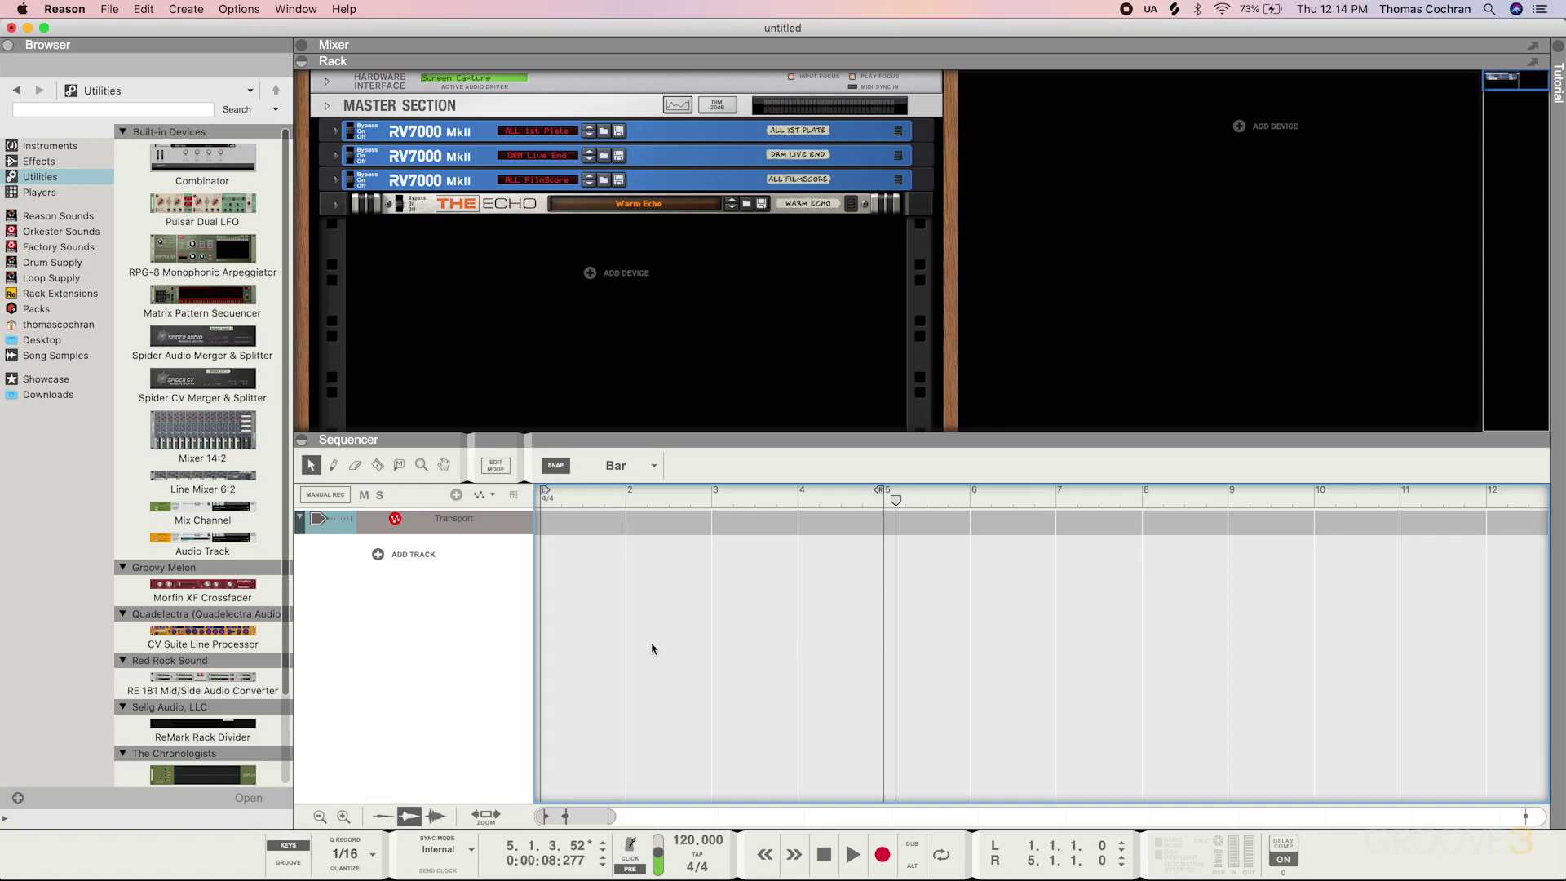
- Add a Combinator to the rack below The Echo
{"action": "right_click", "coordinate": [403, 286]}
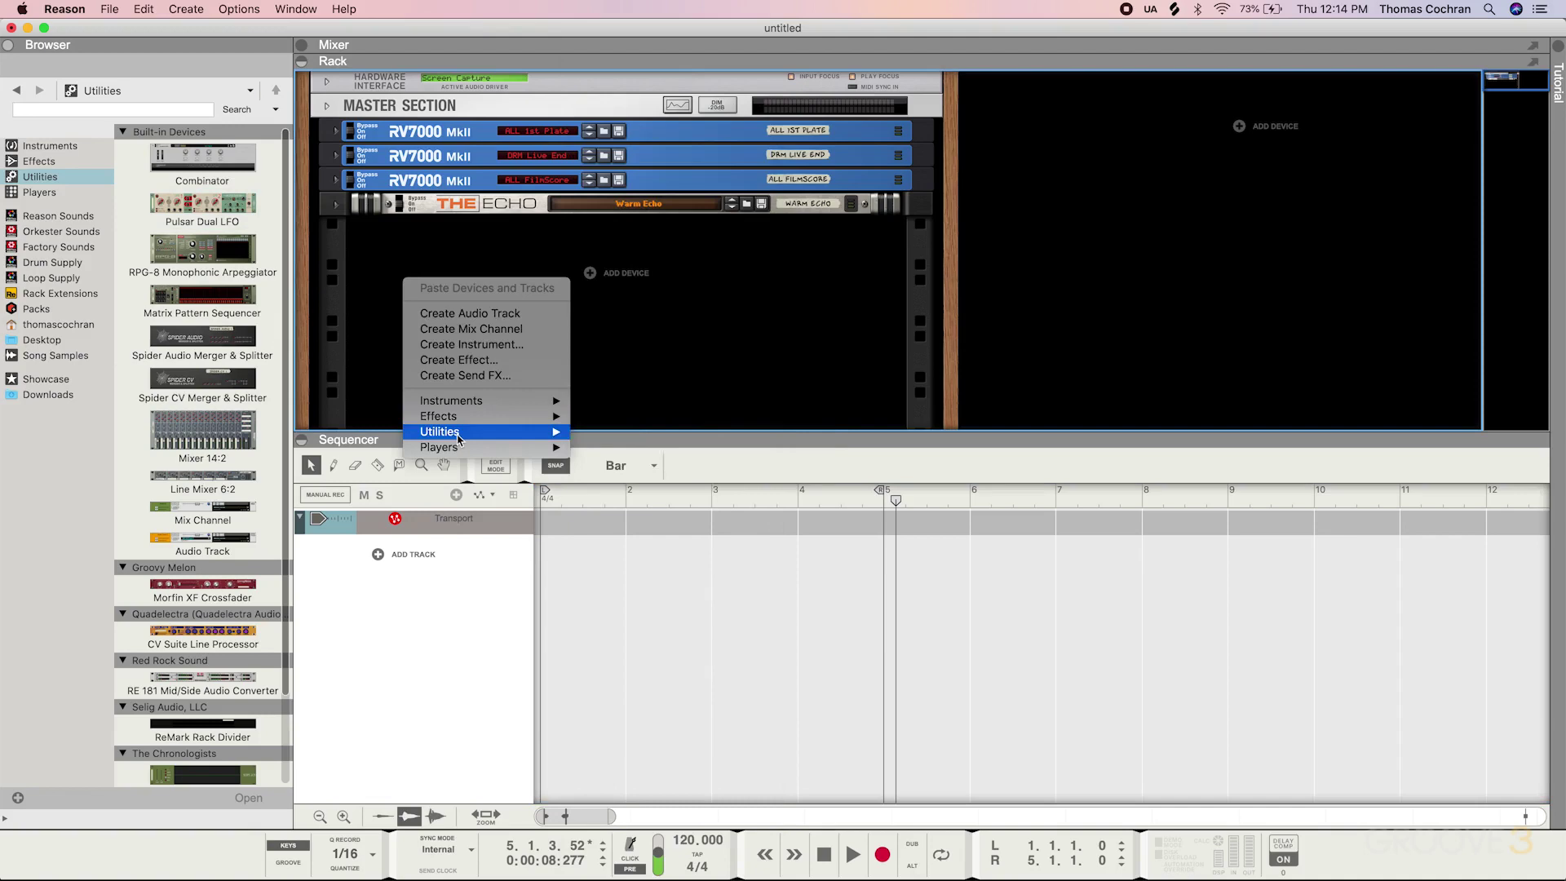
{"action": "mouse_move", "coordinate": [457, 437]}
{"action": "left_click", "coordinate": [381, 346]}
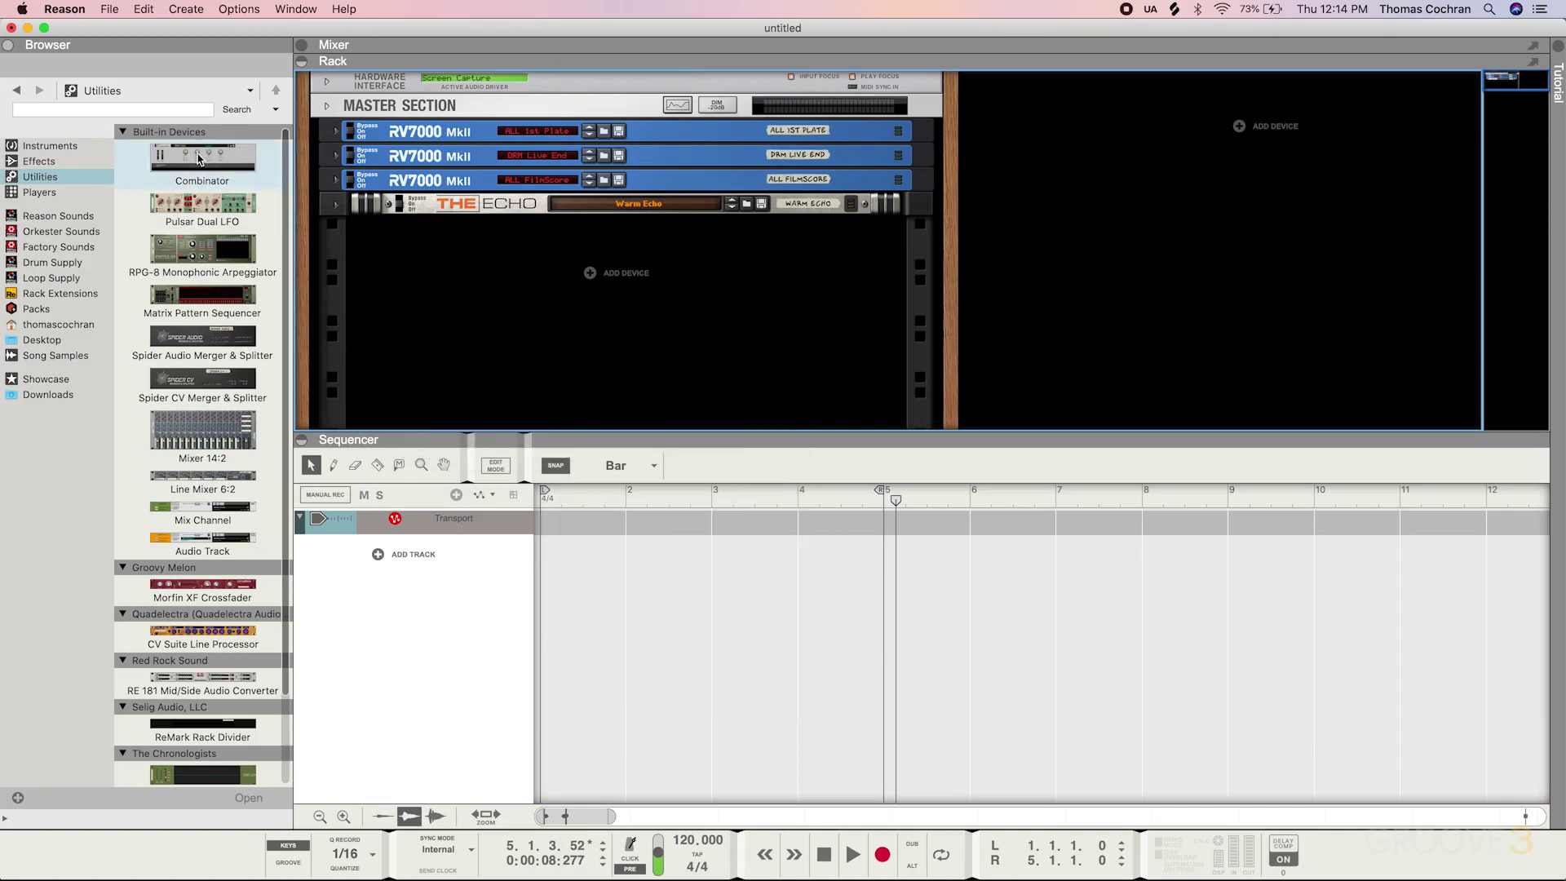
{"action": "left_click_drag", "start_coordinate": [202, 159], "coordinate": [524, 358]}
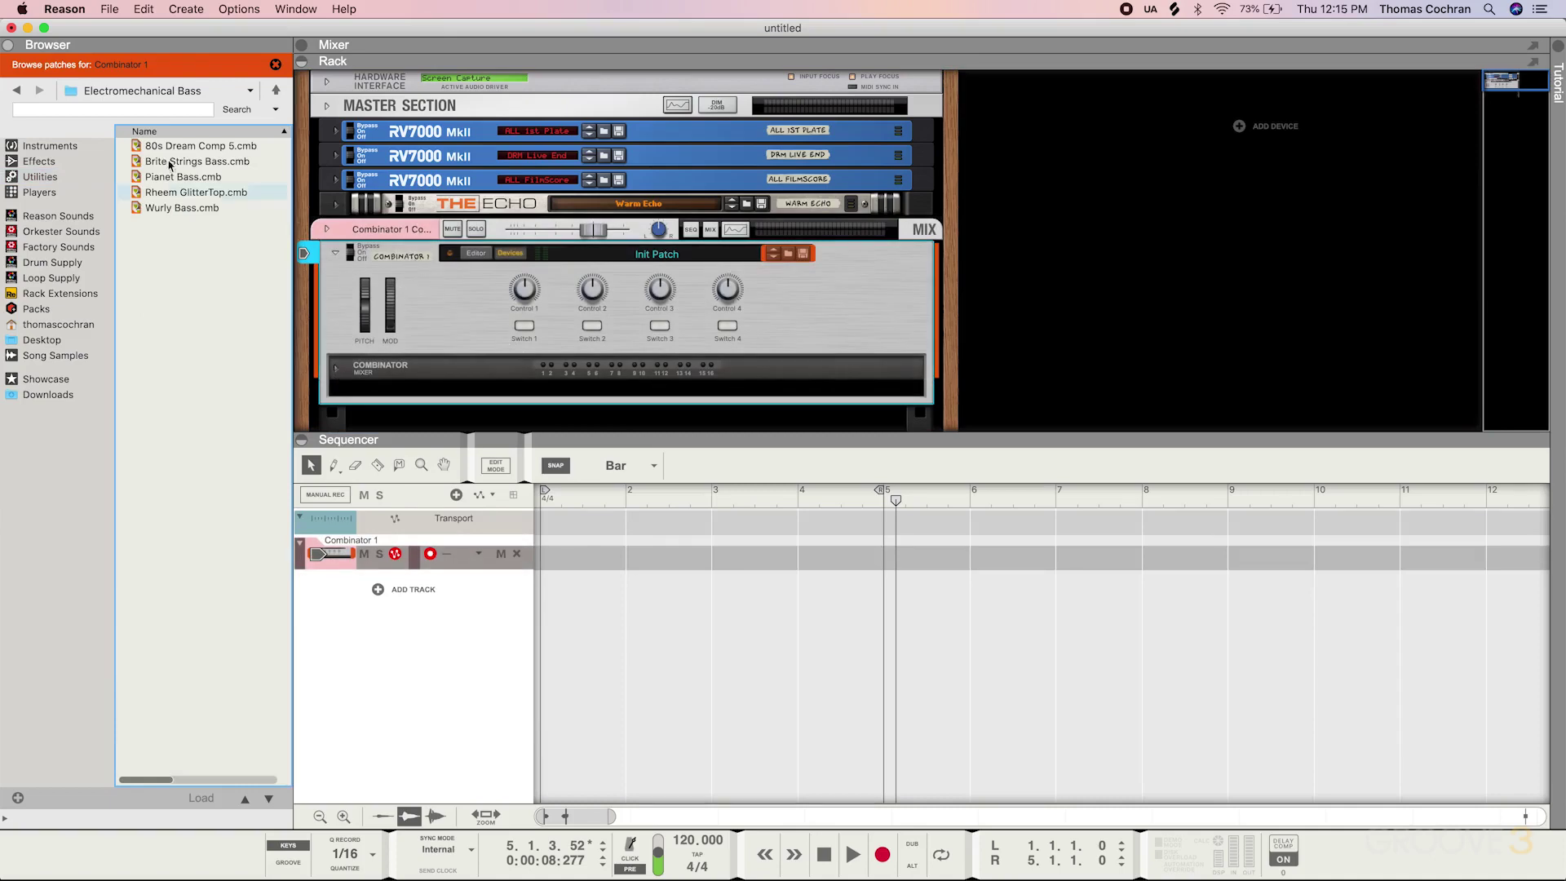
- Put a Europa synth on Friendly Keys and an RV7000 reverb on ALL Plate Spread inside the Combinator
{"action": "left_click", "coordinate": [60, 147]}
{"action": "left_click_drag", "start_coordinate": [202, 396], "coordinate": [479, 396]}
{"action": "scroll", "coordinate": [479, 395], "scroll_direction": "down", "scroll_amount": 5}
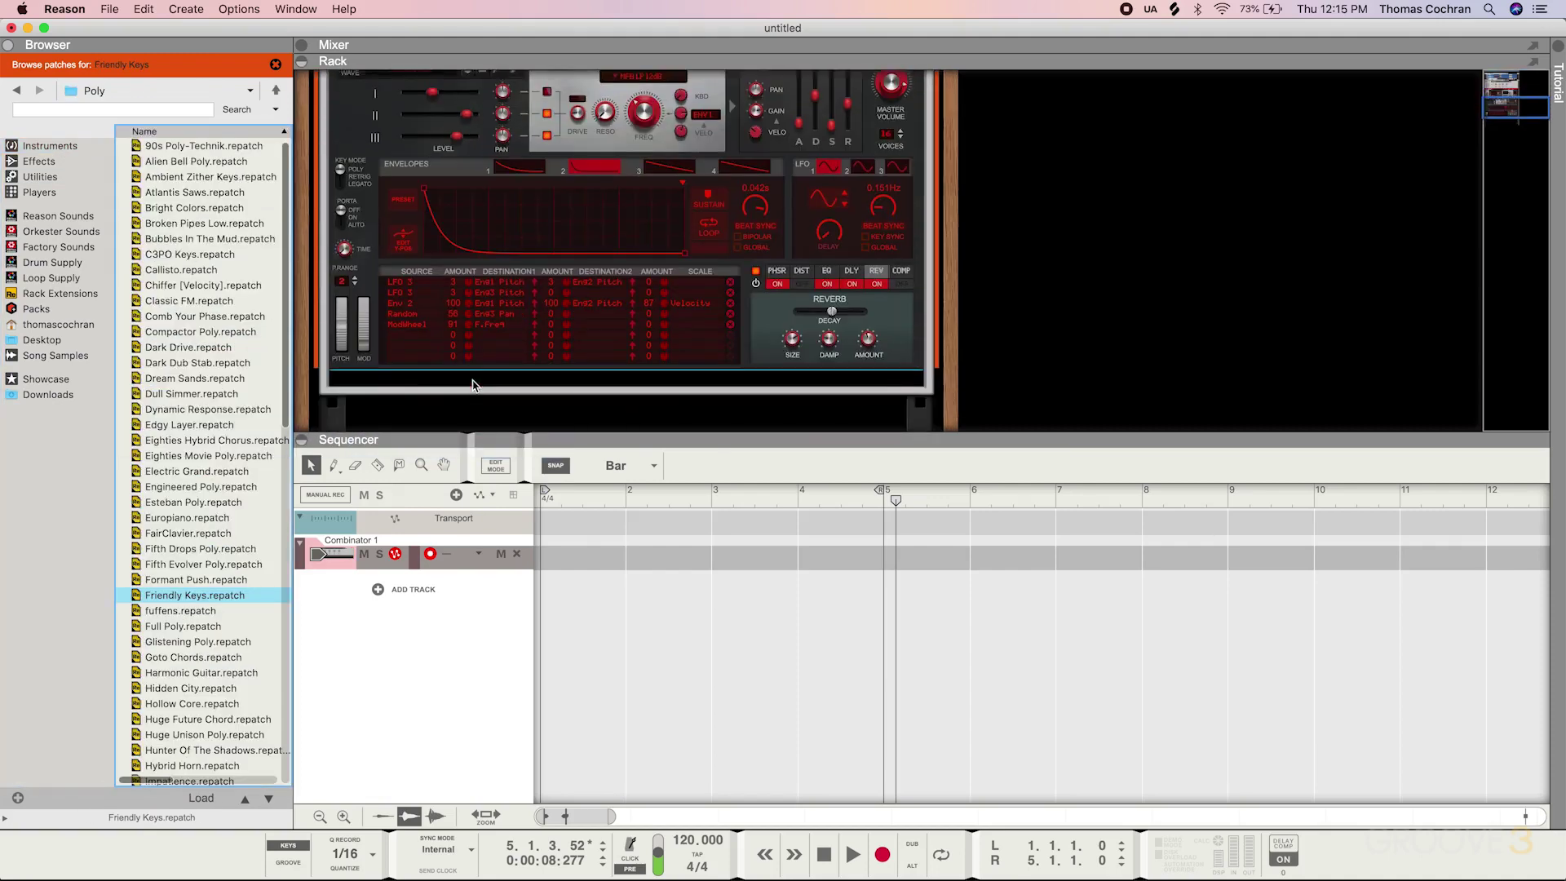
{"action": "left_click", "coordinate": [39, 161]}
{"action": "scroll", "coordinate": [140, 286], "scroll_direction": "down", "scroll_amount": 3}
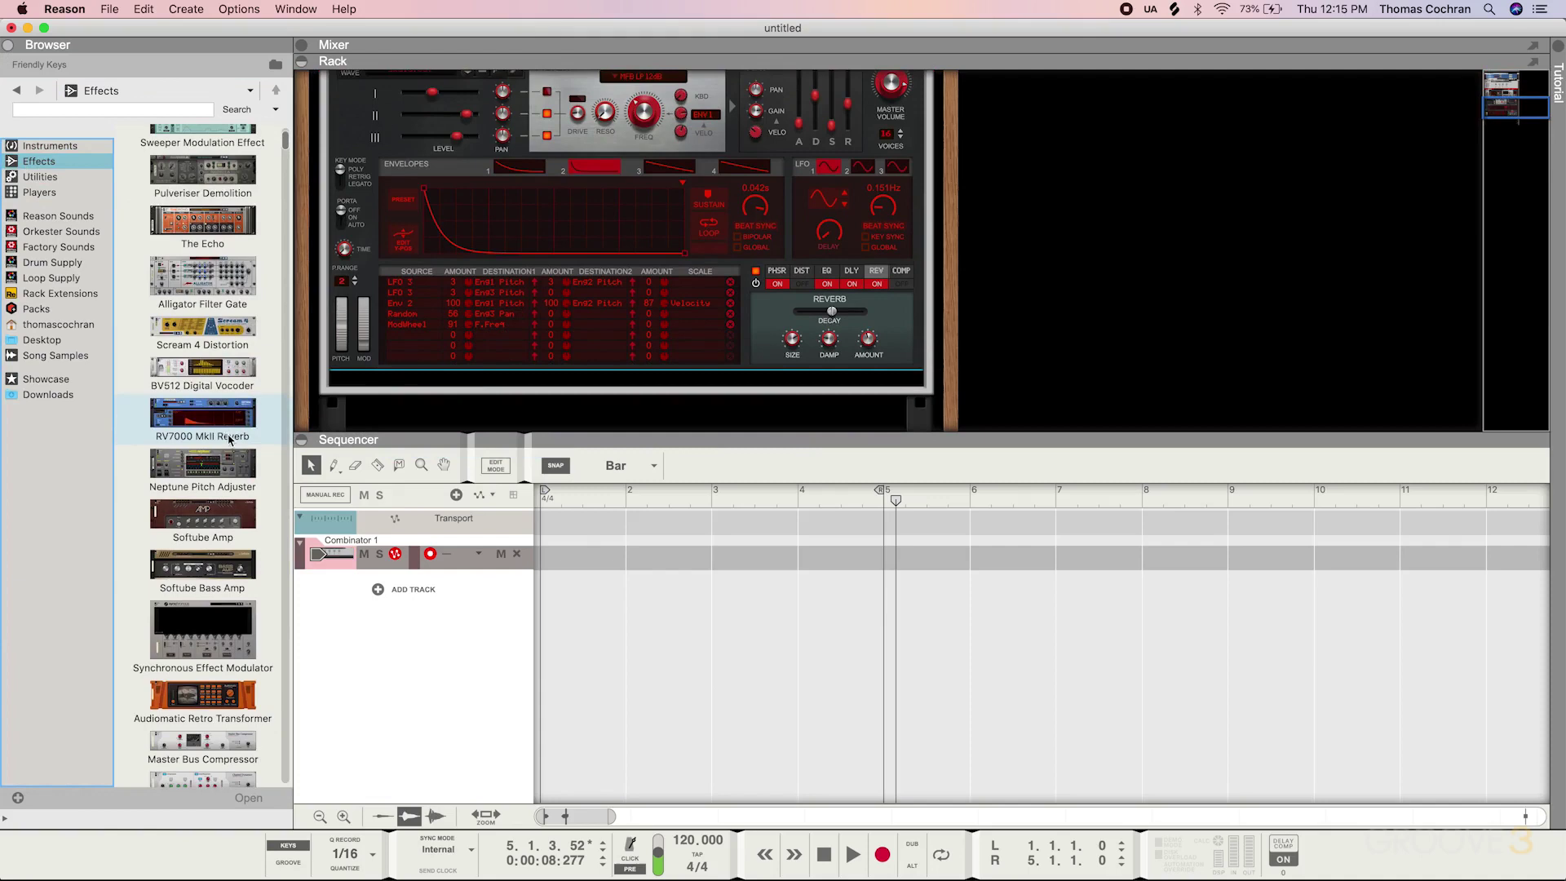
{"action": "left_click_drag", "start_coordinate": [202, 412], "coordinate": [438, 359]}
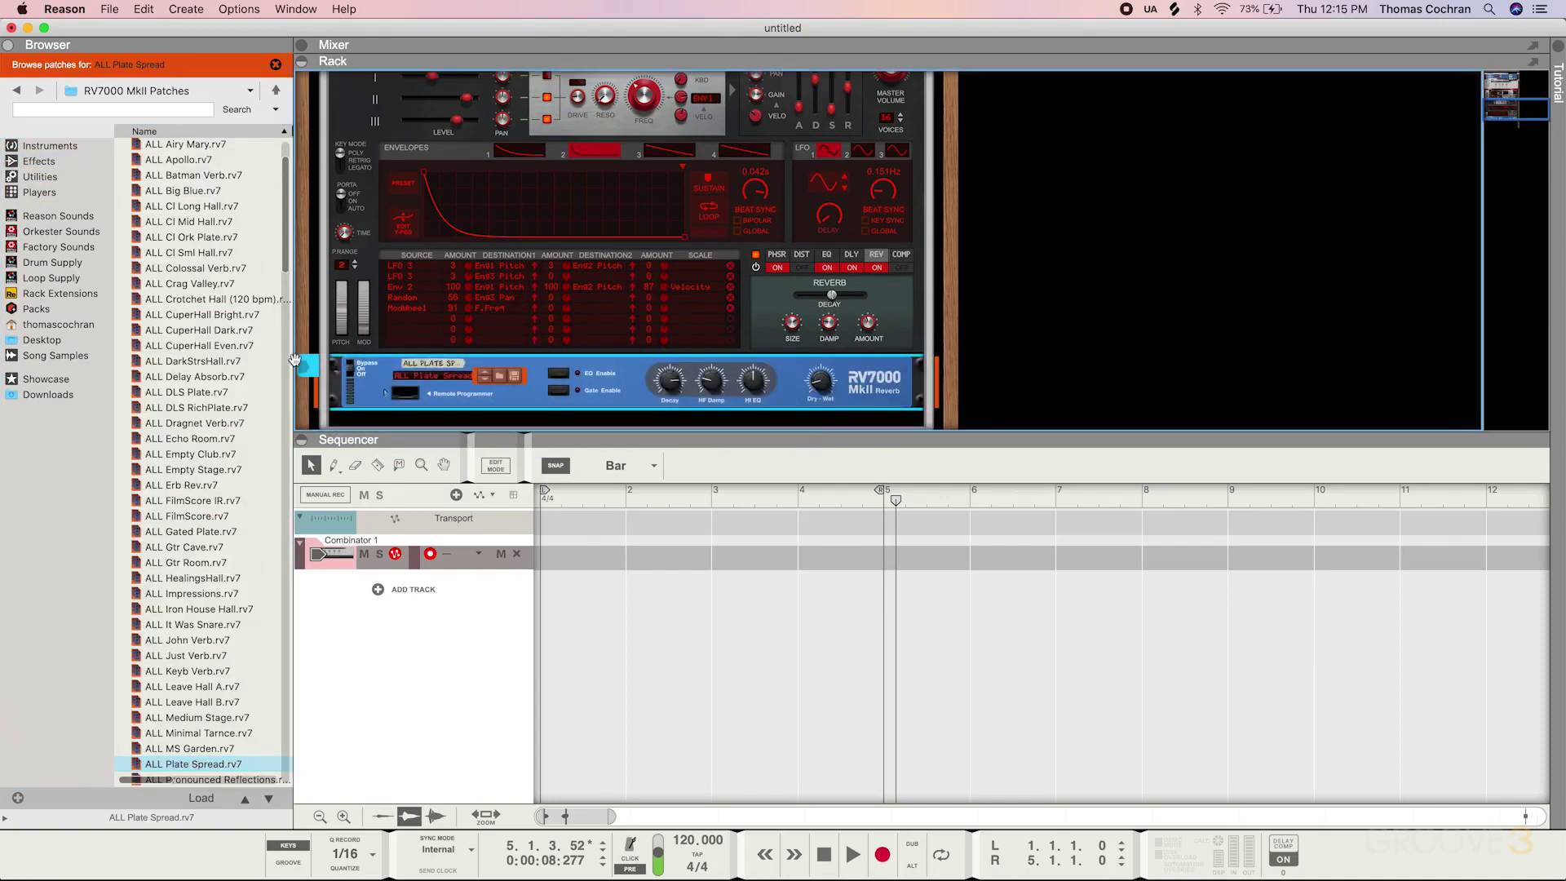
- Fold the Combinator down to a single bar
{"action": "scroll", "coordinate": [524, 320], "scroll_direction": "up", "scroll_amount": 3}
{"action": "scroll", "coordinate": [524, 320], "scroll_direction": "up", "scroll_amount": 5}
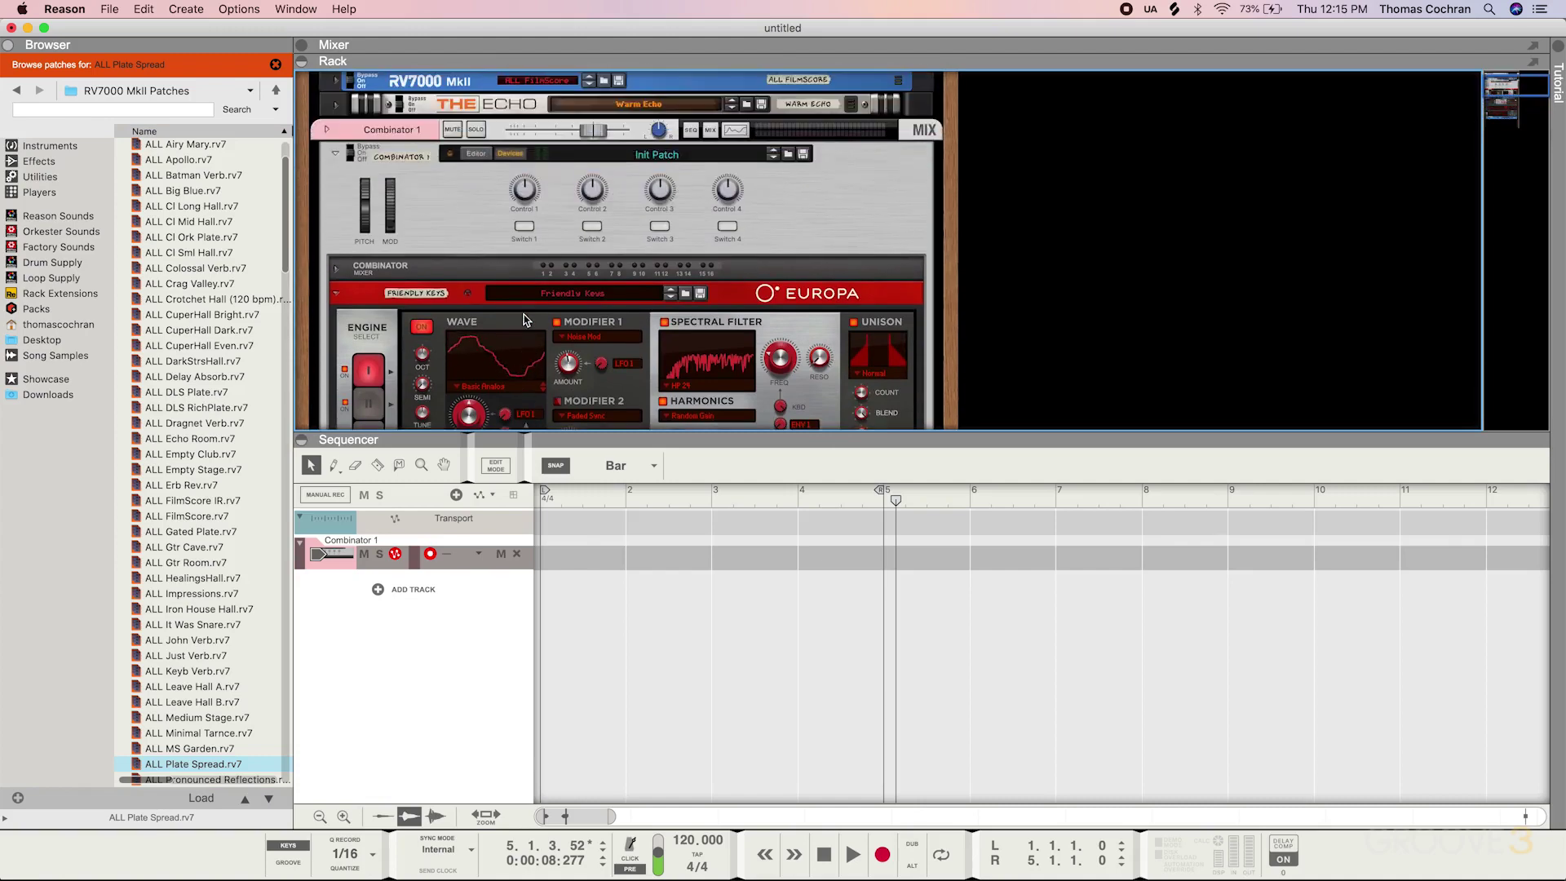
{"action": "left_click", "coordinate": [335, 155]}
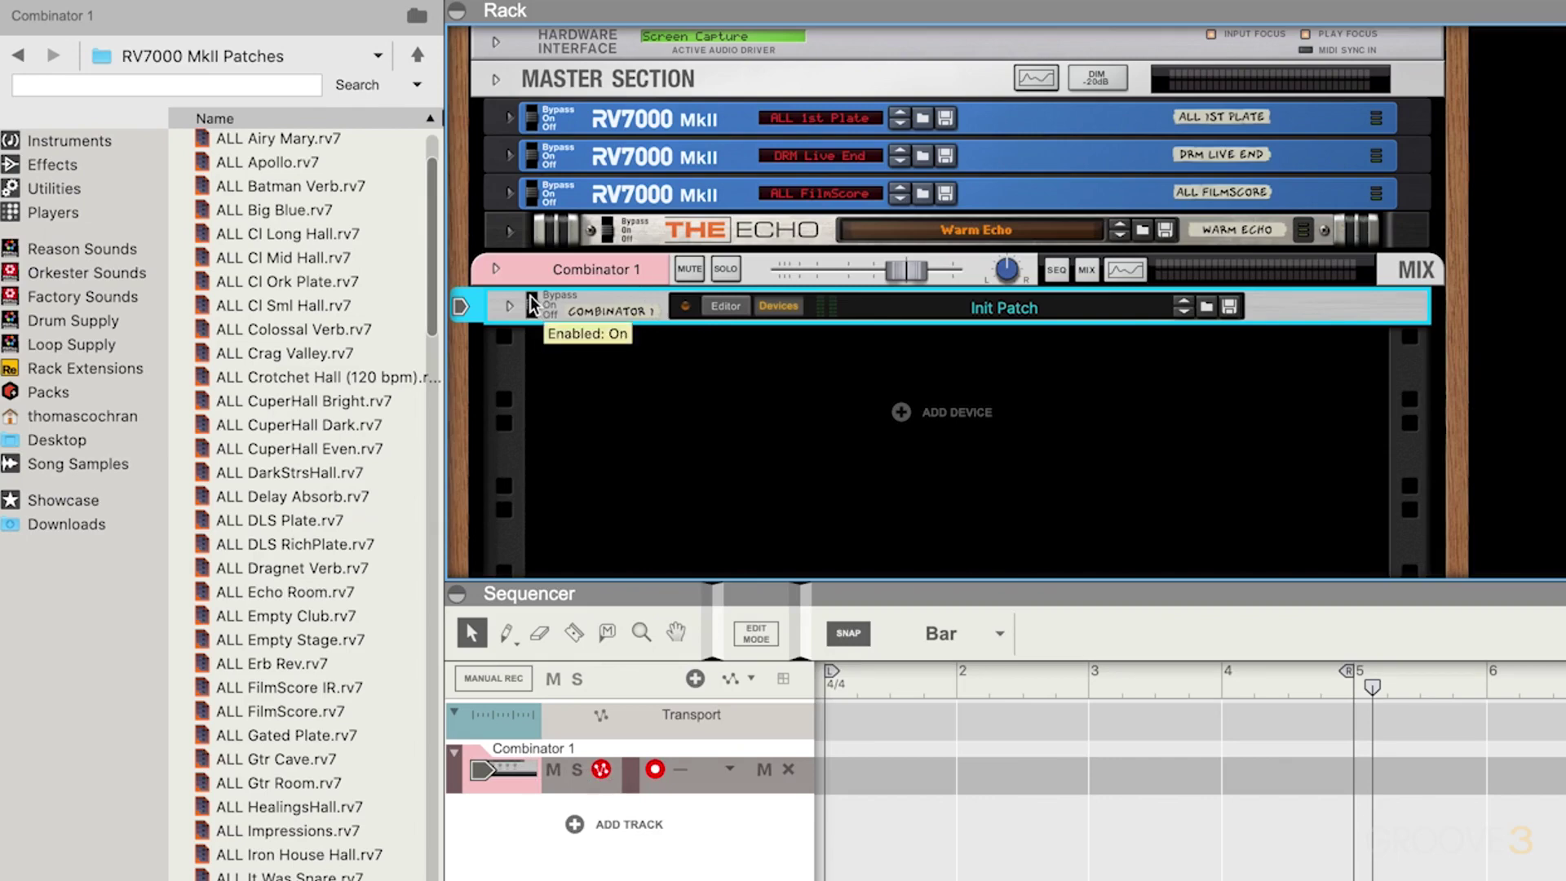
{"action": "double_click", "coordinate": [619, 313]}
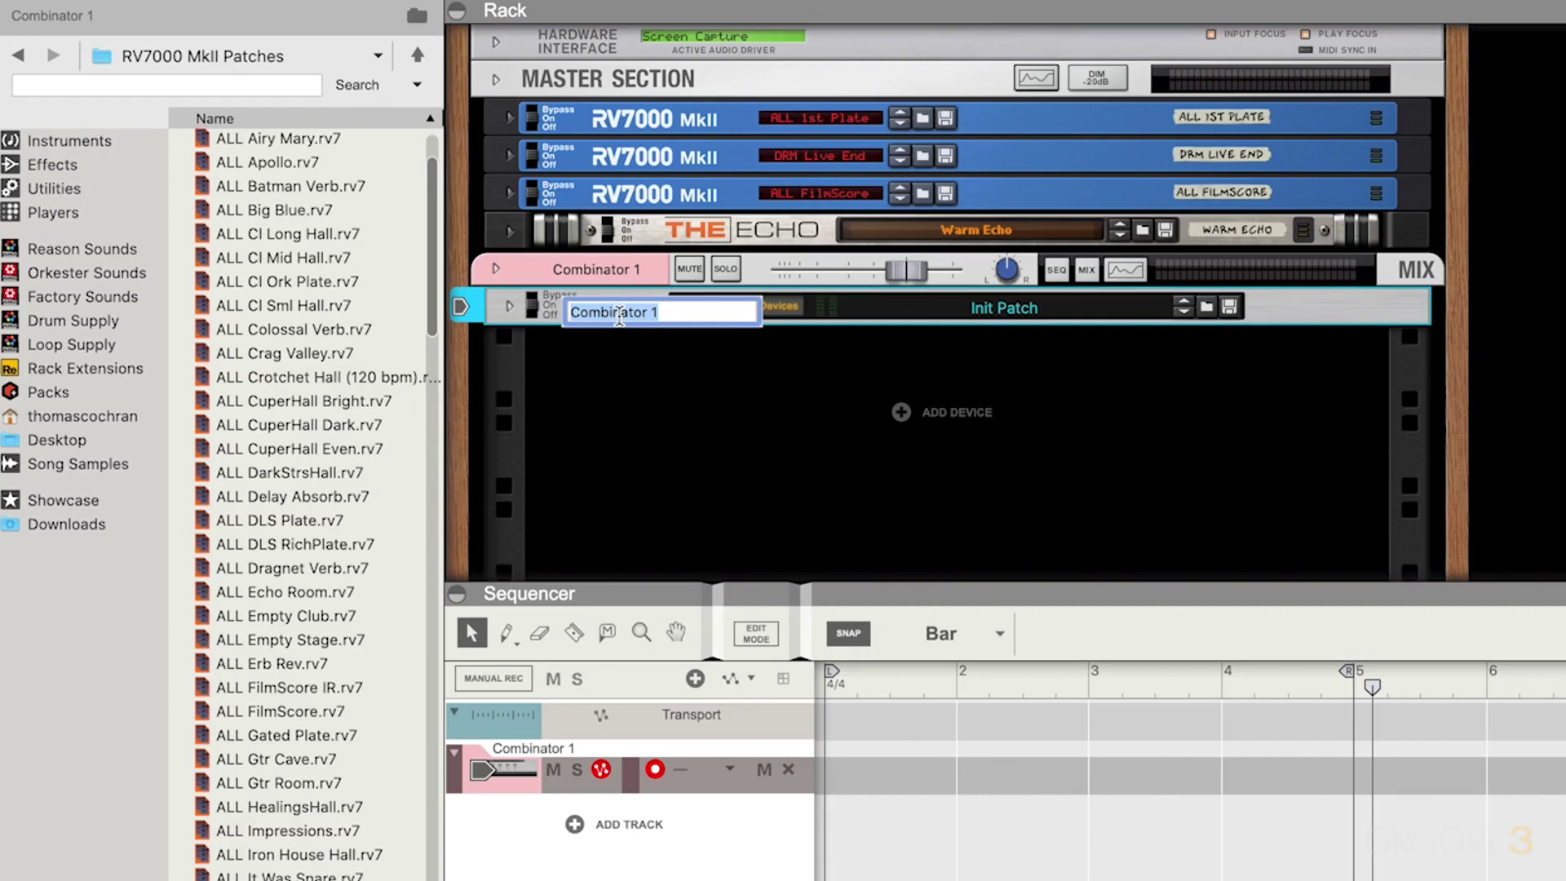
{"action": "left_click", "coordinate": [602, 393]}
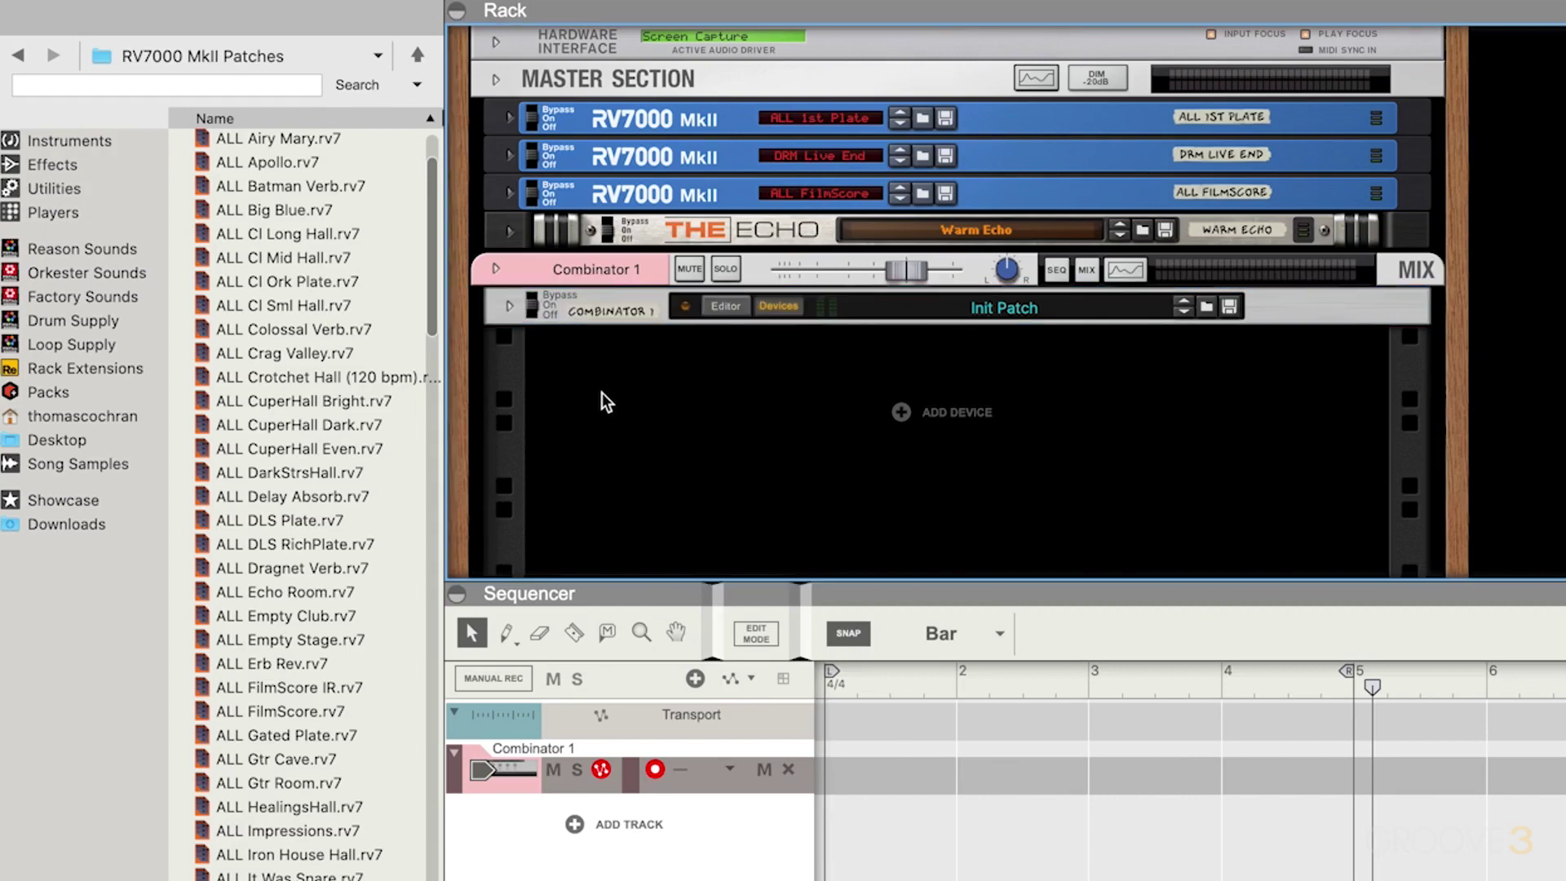
- Load FM Toy Piano from Combinator Patches > Bells and Mallets onto the Combinator
{"action": "left_click", "coordinate": [1209, 305]}
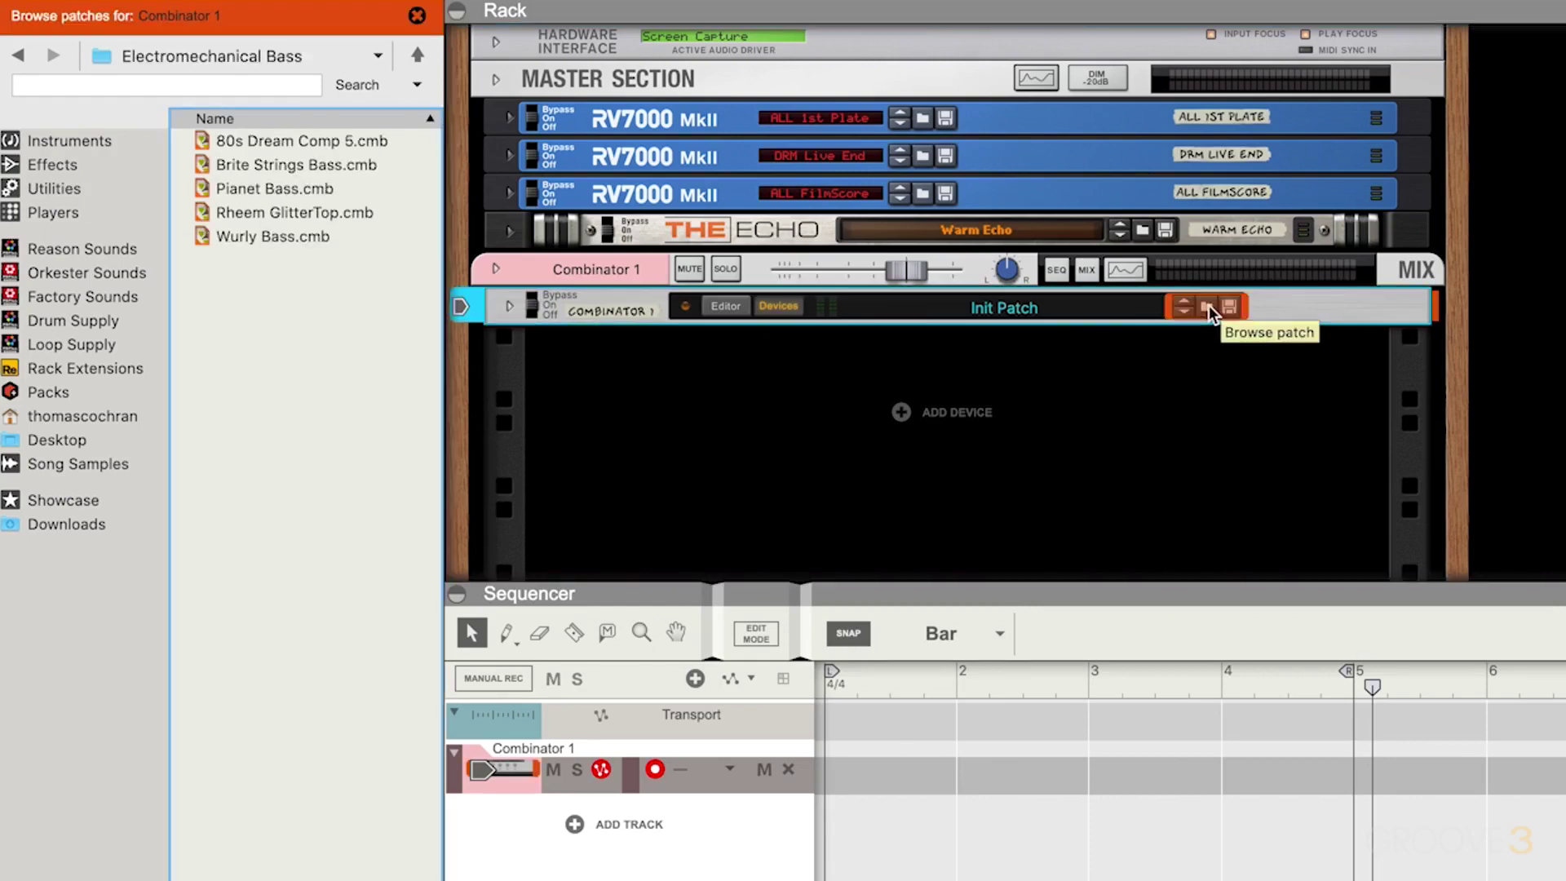
{"action": "left_click", "coordinate": [161, 54]}
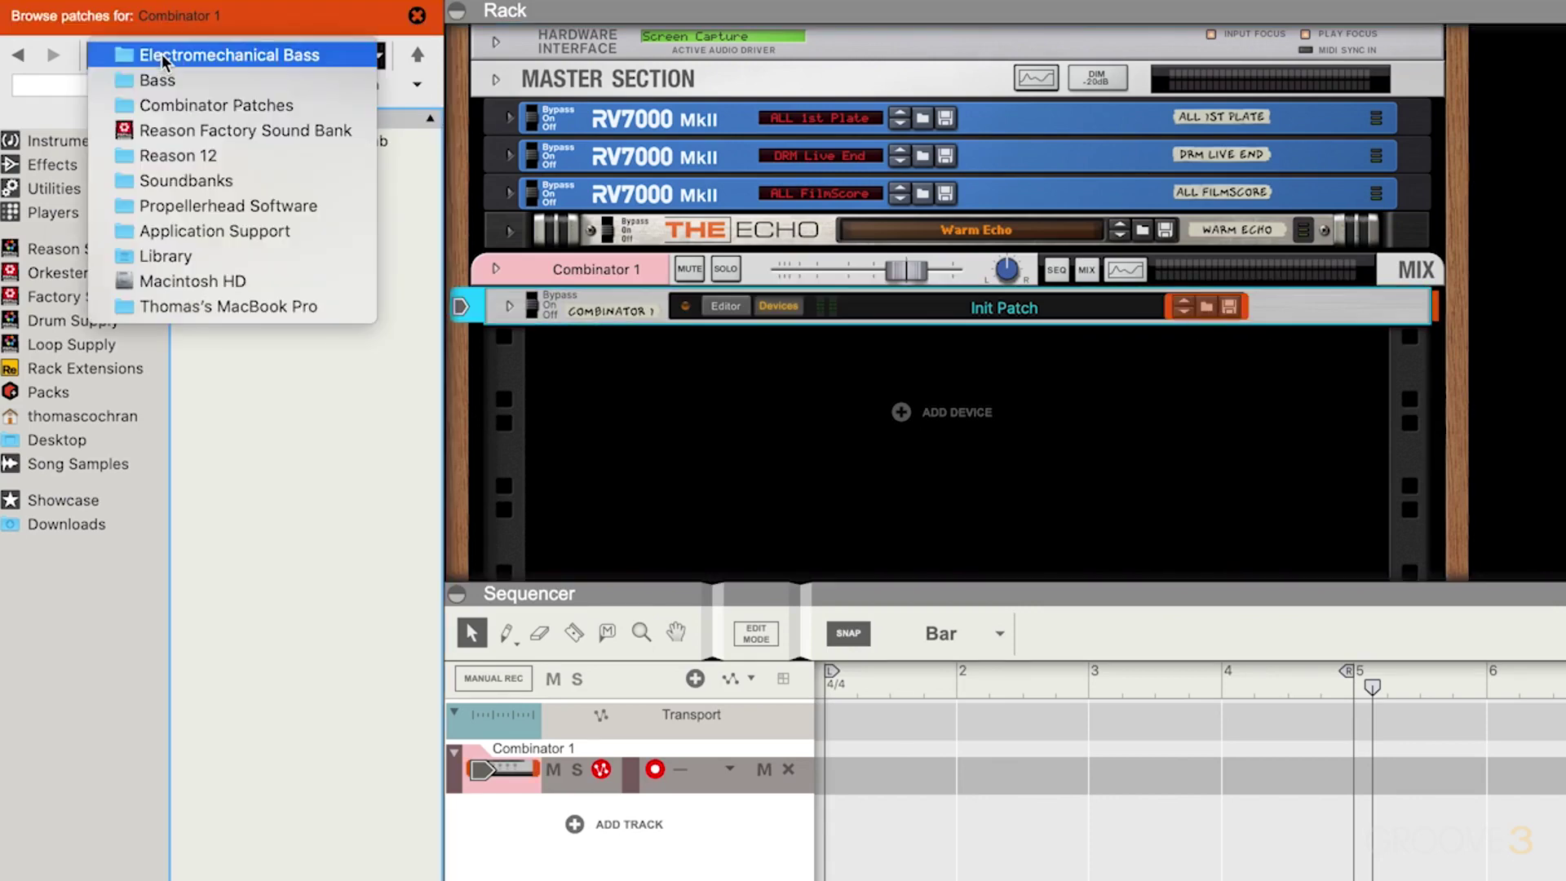
{"action": "left_click", "coordinate": [180, 111]}
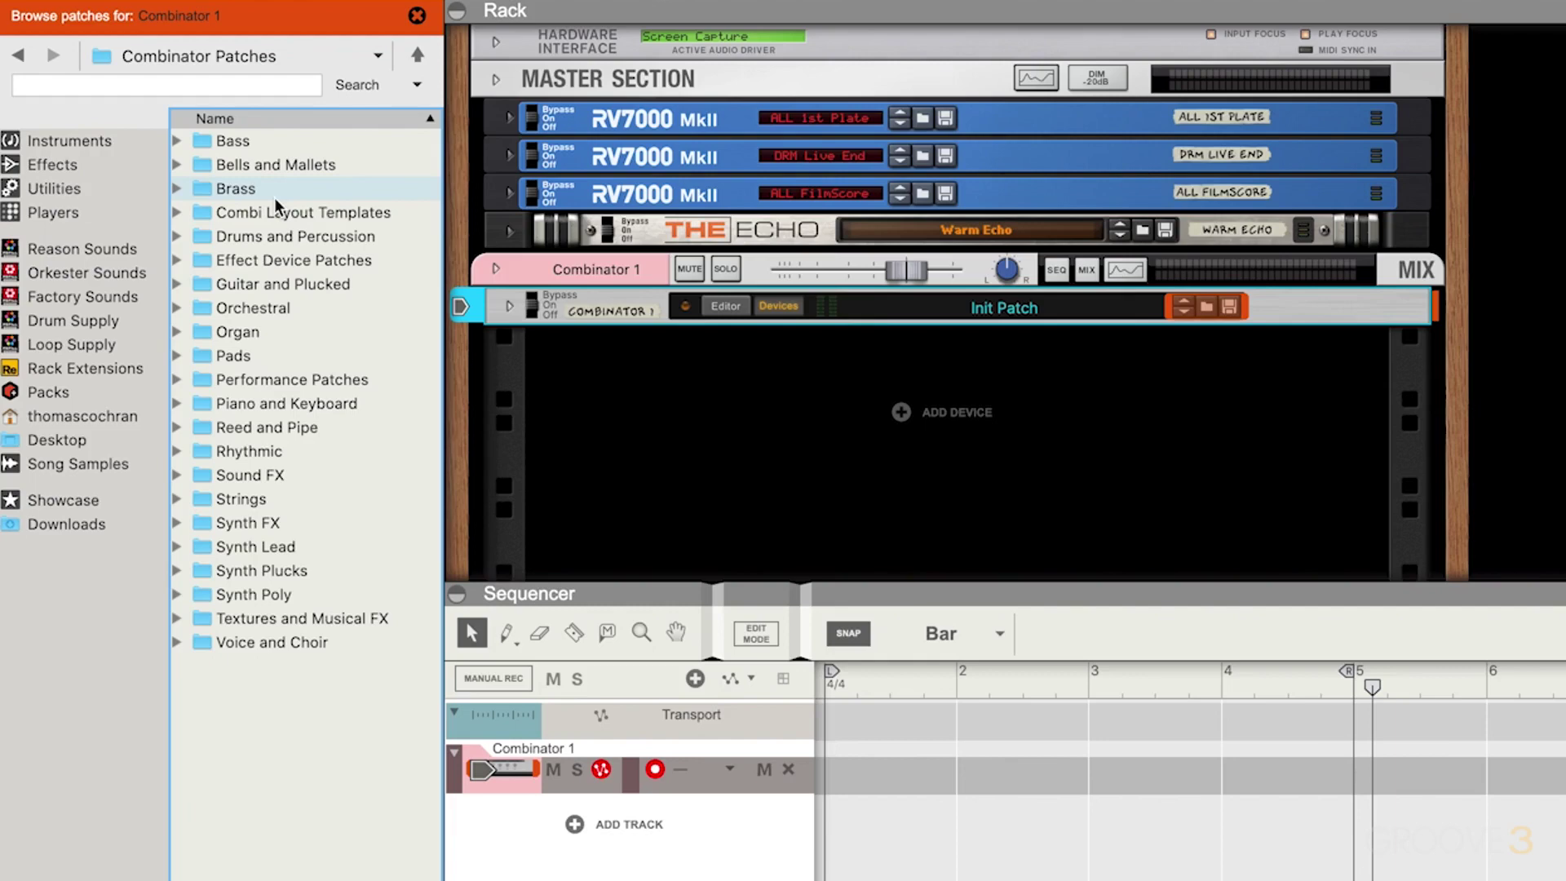
{"action": "double_click", "coordinate": [258, 155]}
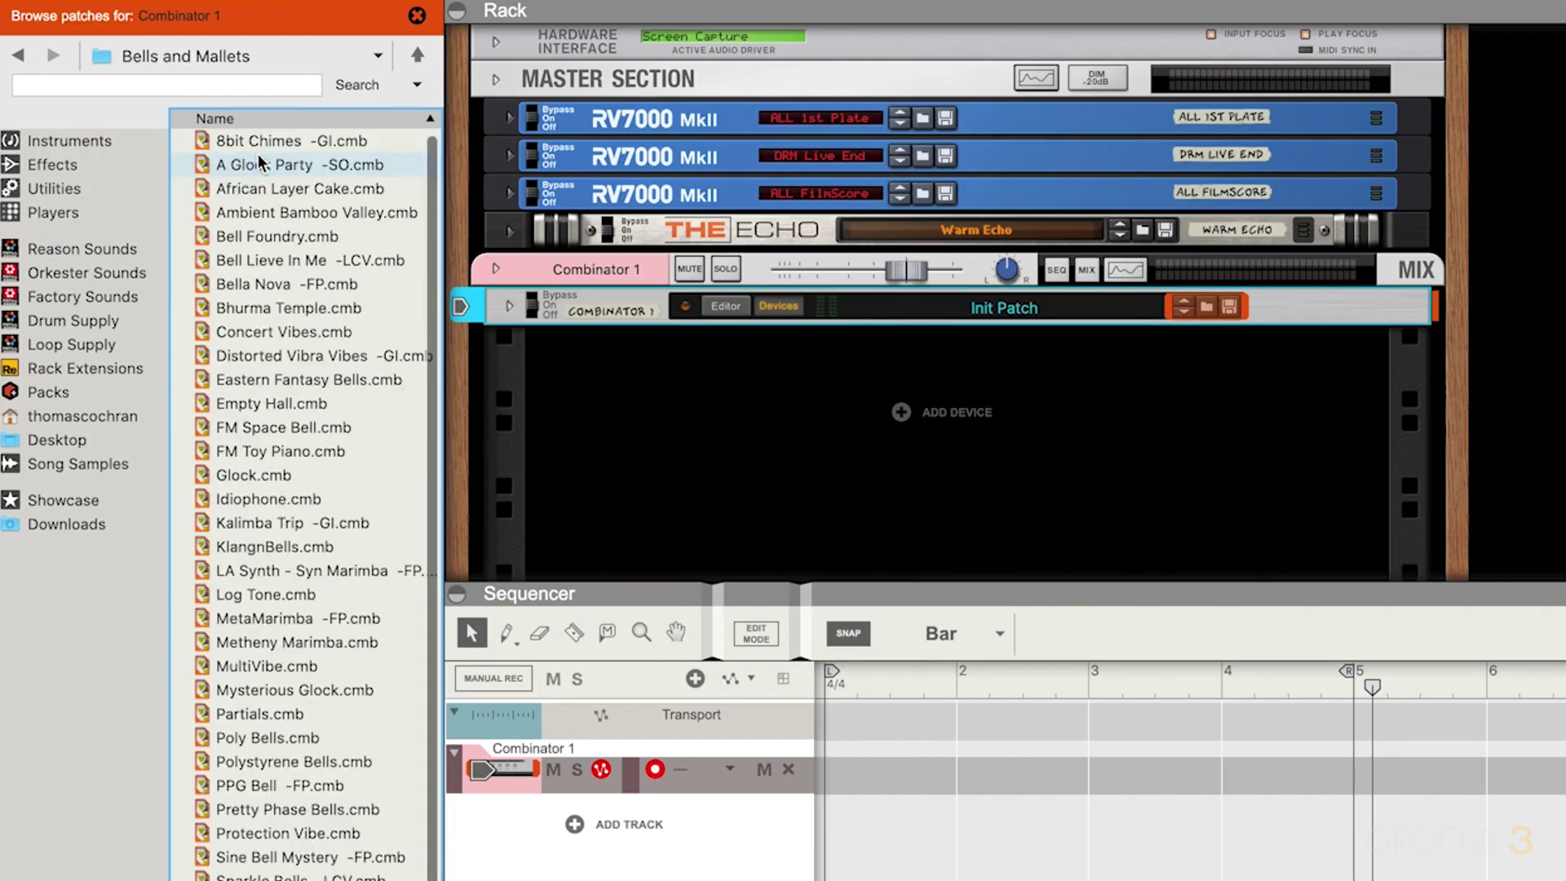
{"action": "left_click_drag", "start_coordinate": [282, 454], "coordinate": [634, 314]}
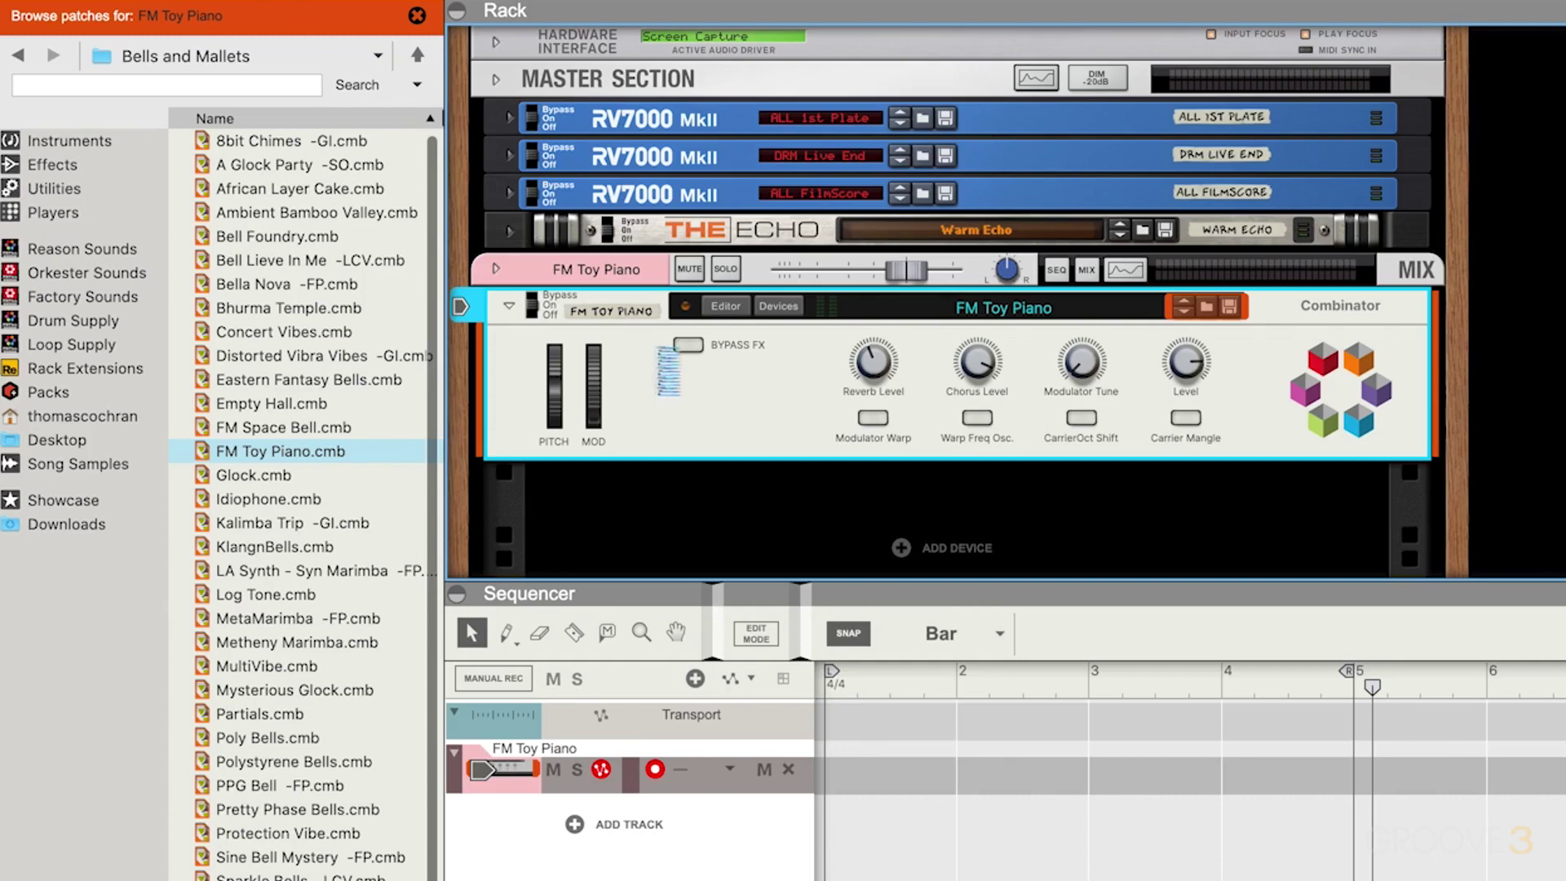
- Undo the FM Toy Piano patch, unfold the Combinator, and give the rack more room than the sequencer
{"action": "key", "text": "ctrl+z"}
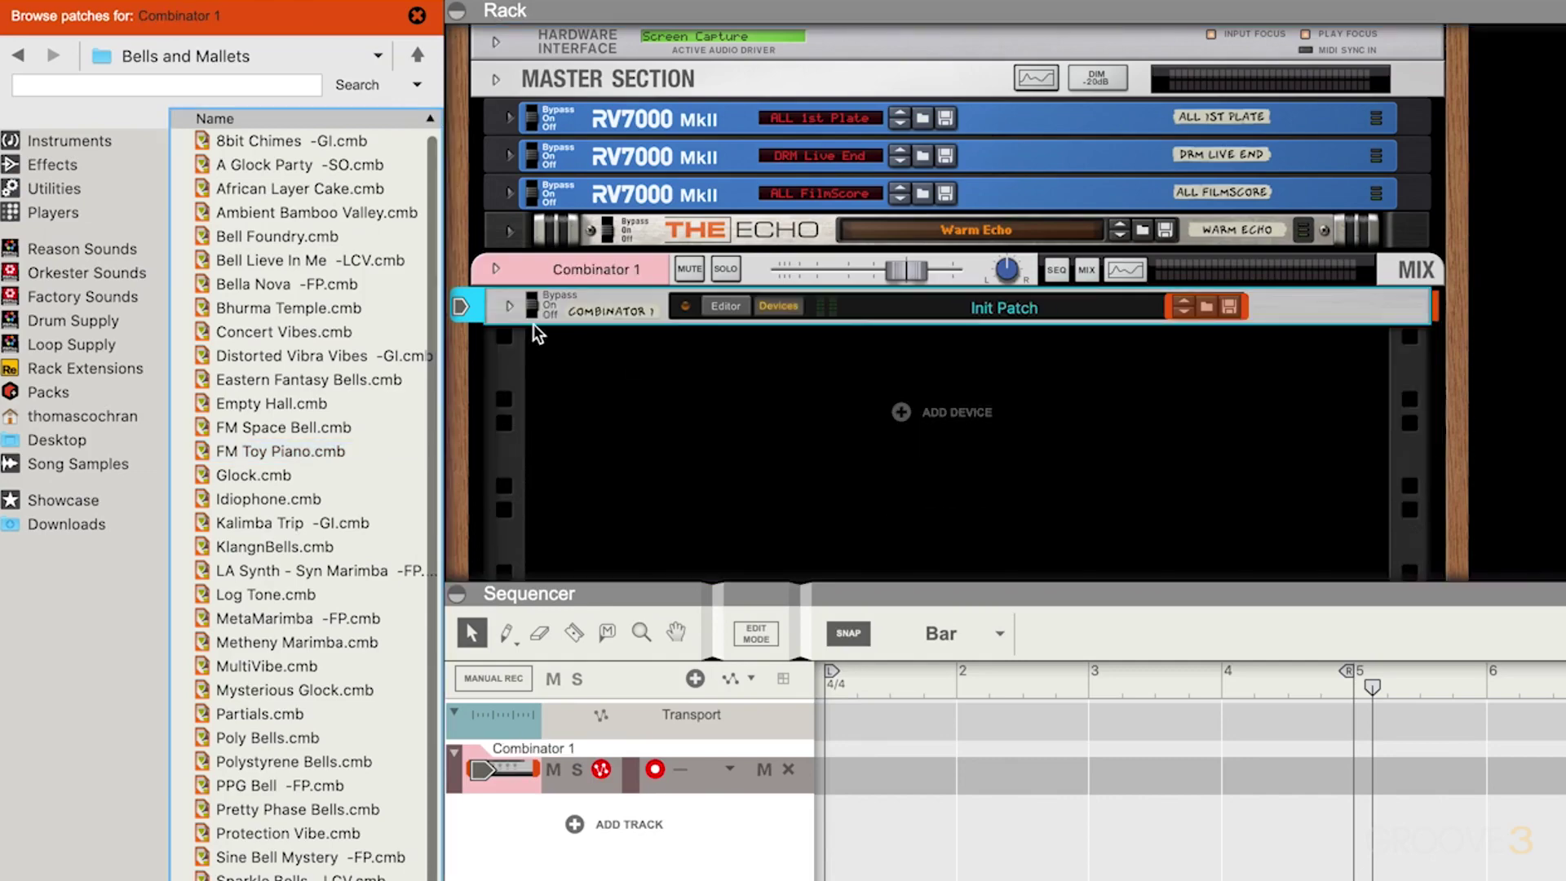
{"action": "left_click", "coordinate": [506, 305]}
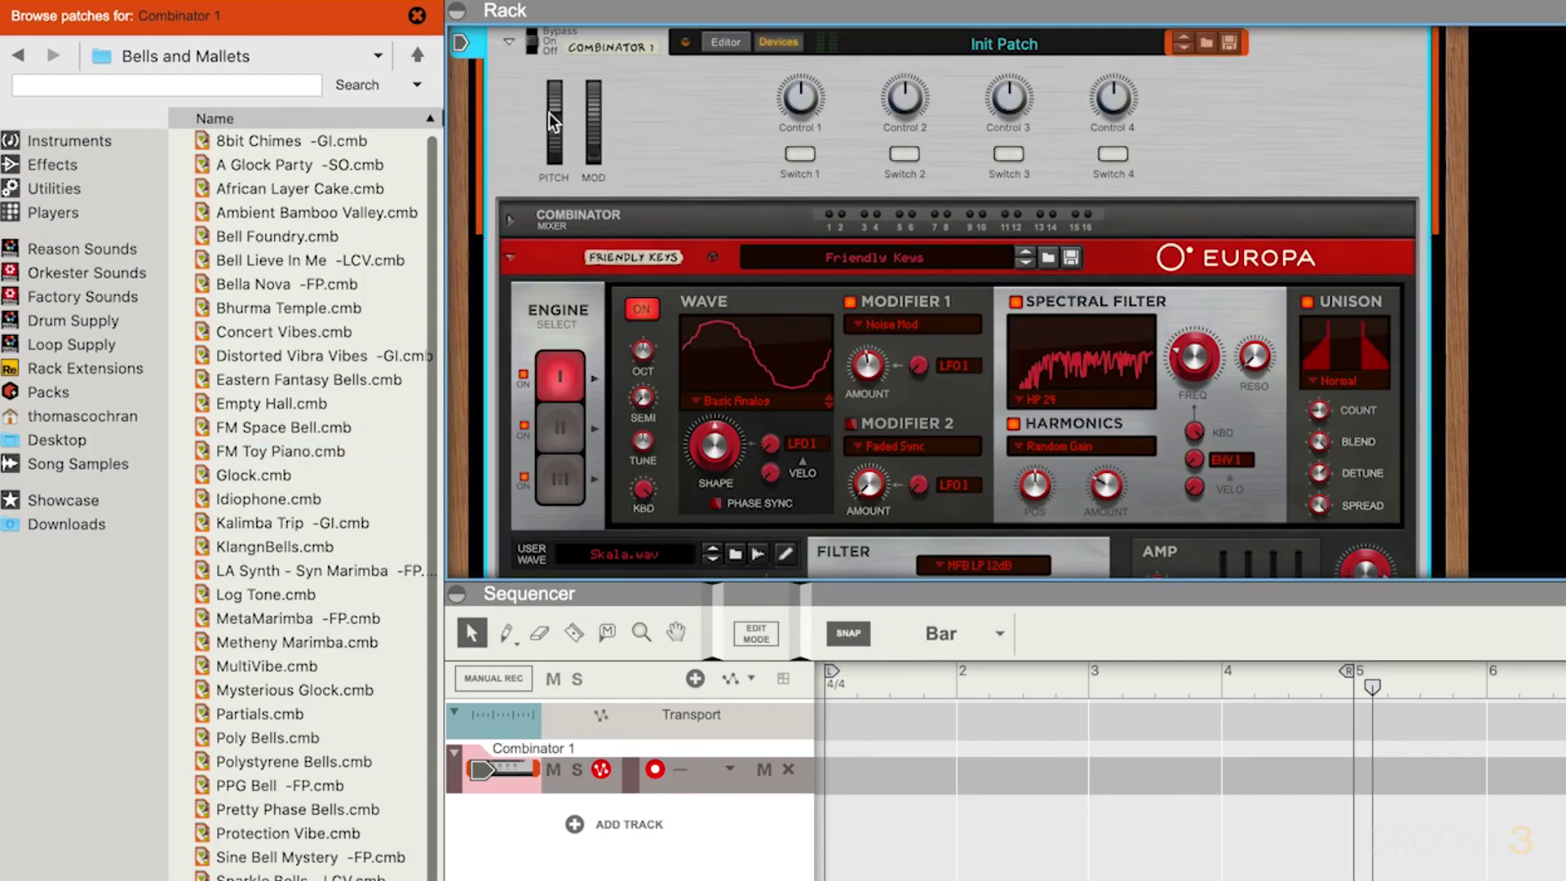
{"action": "scroll", "coordinate": [609, 228], "scroll_direction": "up", "scroll_amount": 2}
{"action": "scroll", "coordinate": [608, 229], "scroll_direction": "up", "scroll_amount": 2}
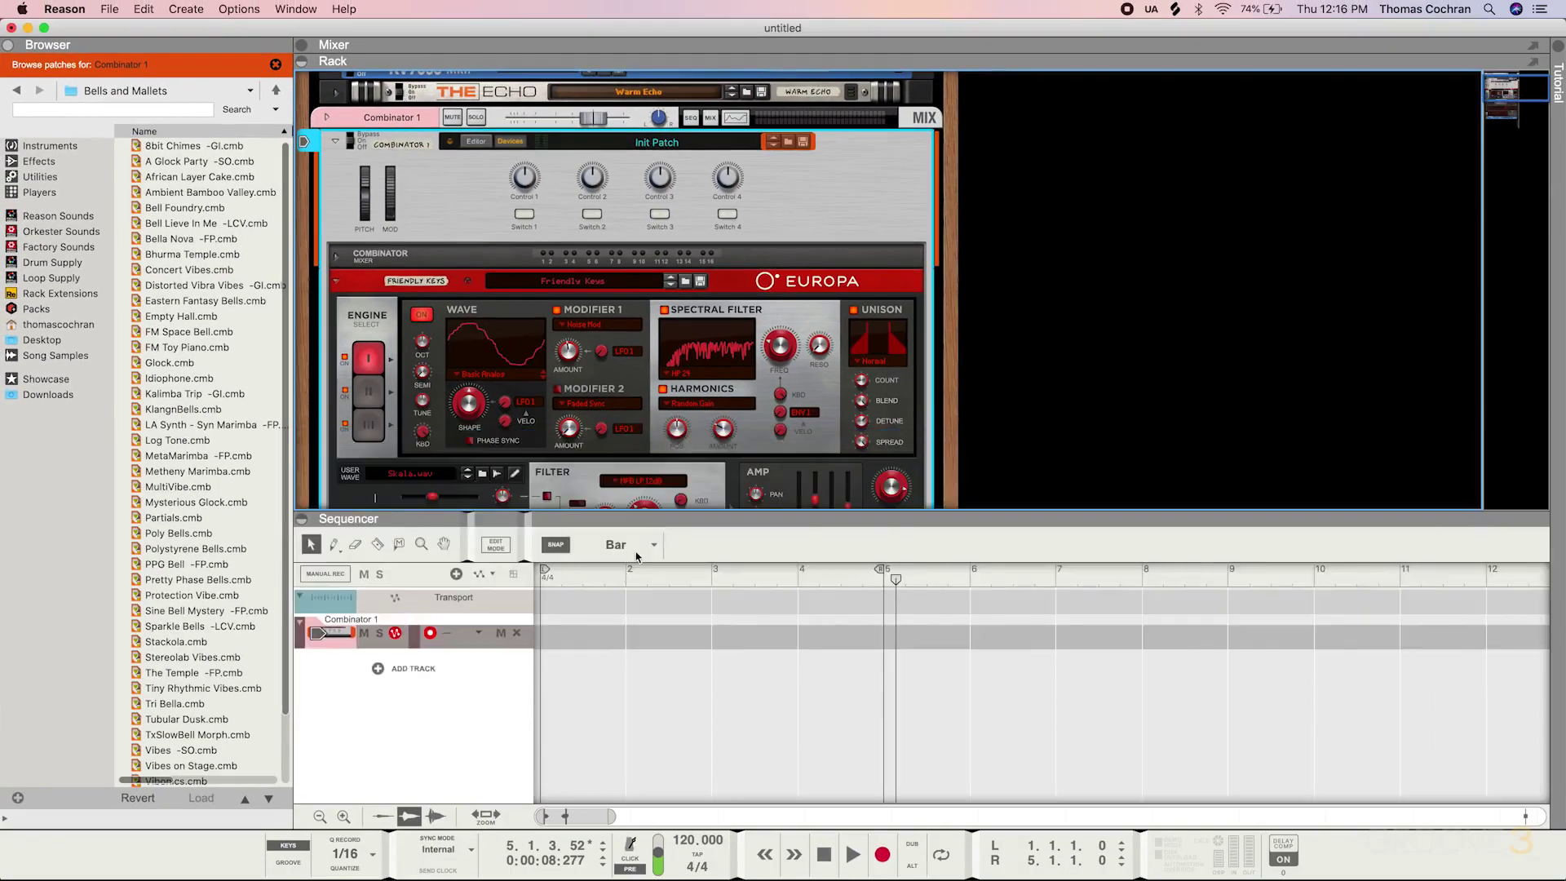
{"action": "left_click_drag", "start_coordinate": [637, 519], "coordinate": [637, 661]}
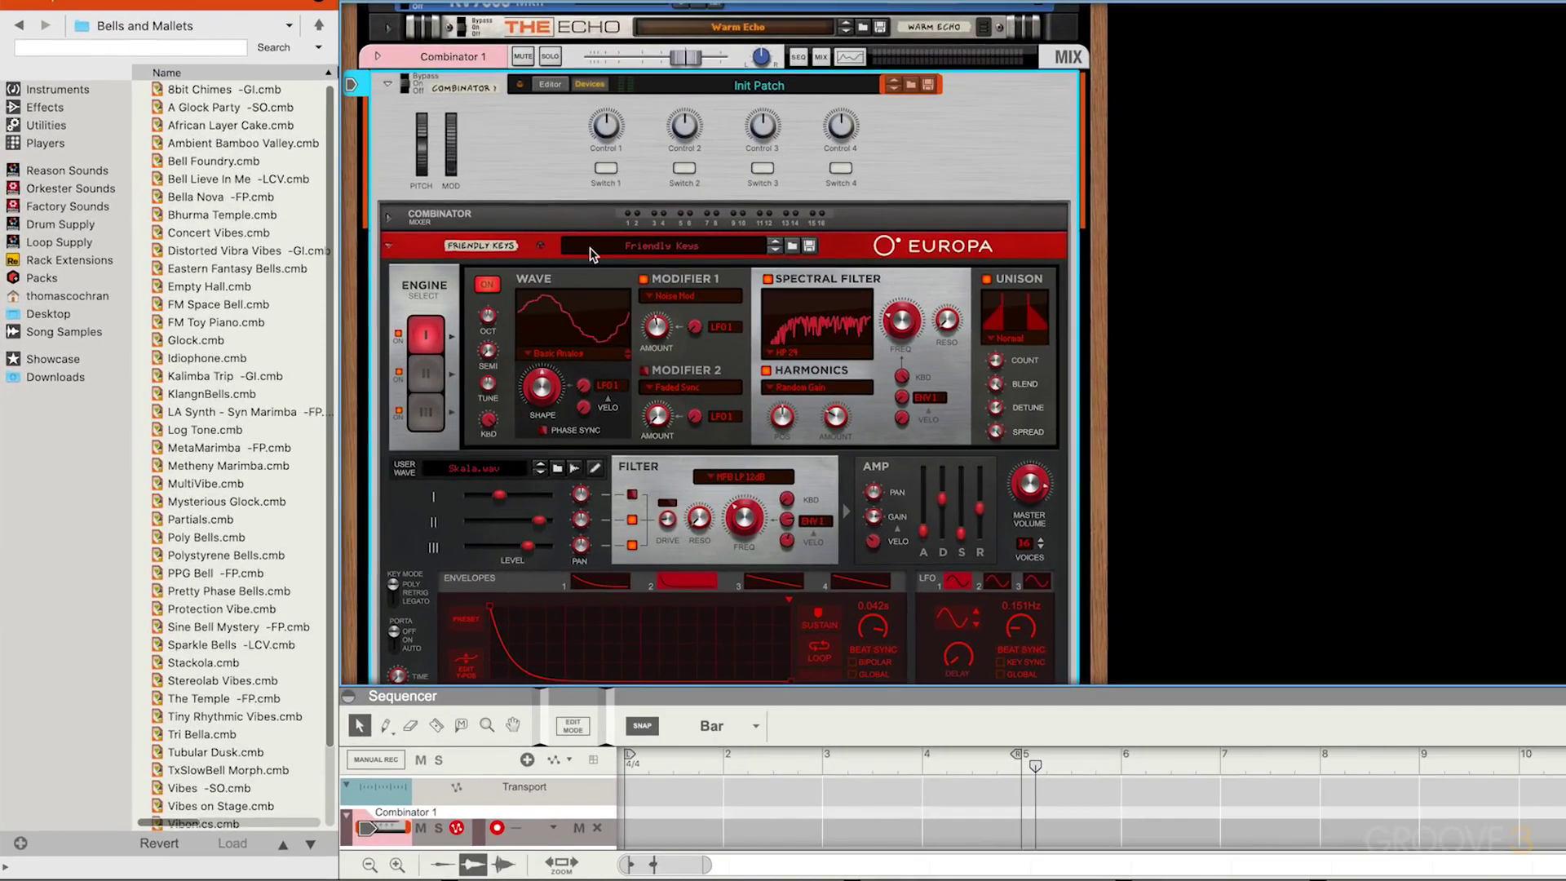
- Check the rack's rear cabling, then fold the Europa synth to a thin strip
{"action": "scroll", "coordinate": [506, 209], "scroll_direction": "down", "scroll_amount": 2}
{"action": "scroll", "coordinate": [506, 209], "scroll_direction": "down", "scroll_amount": 2}
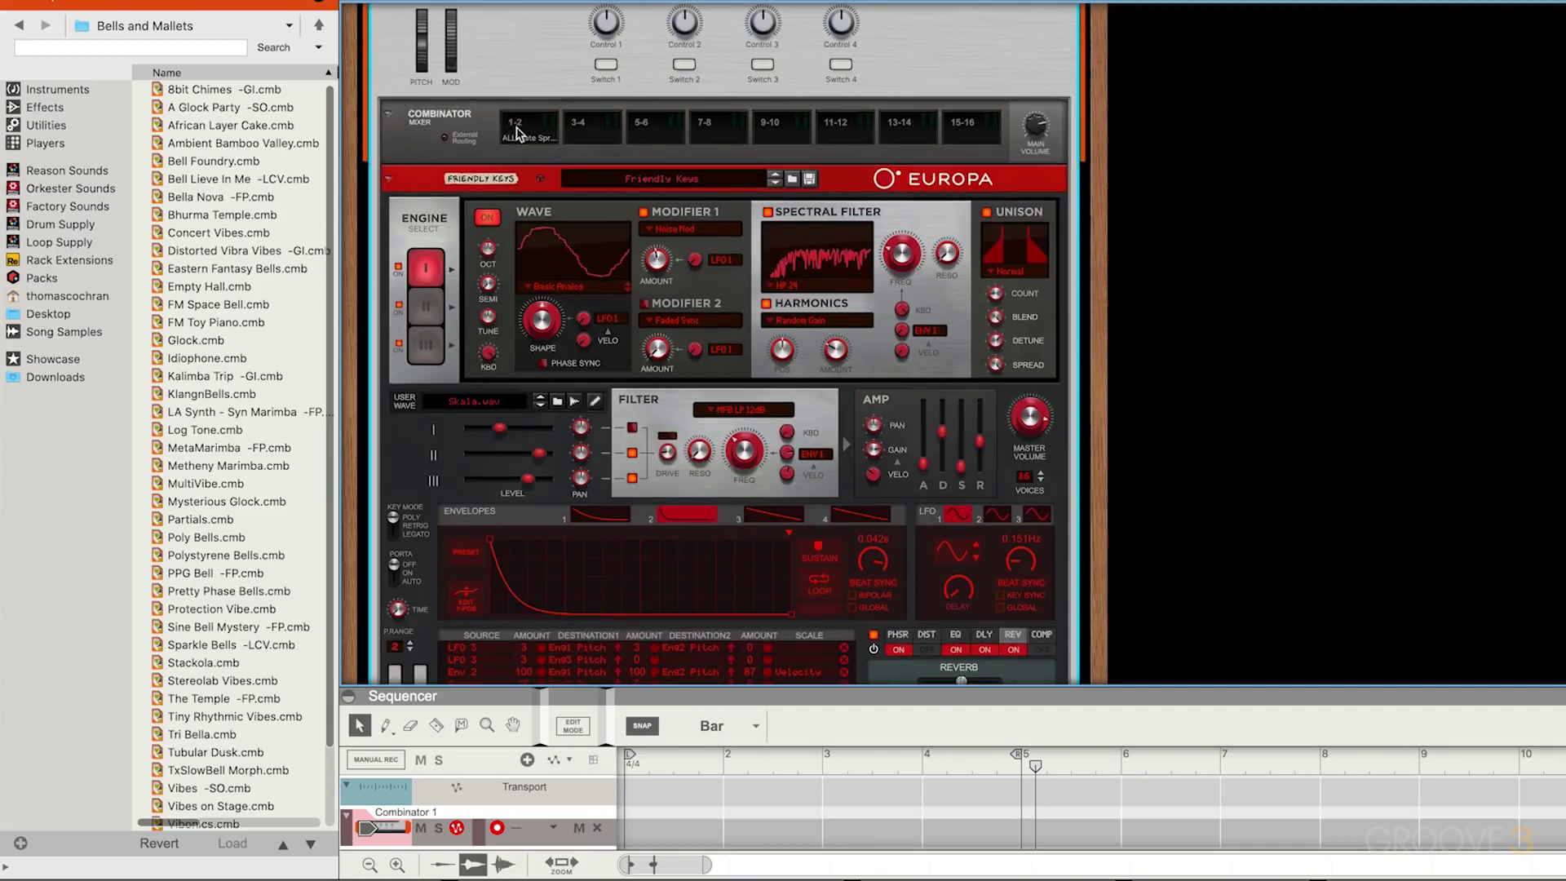
{"action": "scroll", "coordinate": [447, 190], "scroll_direction": "down", "scroll_amount": 2}
{"action": "scroll", "coordinate": [524, 65], "scroll_direction": "down", "scroll_amount": 8}
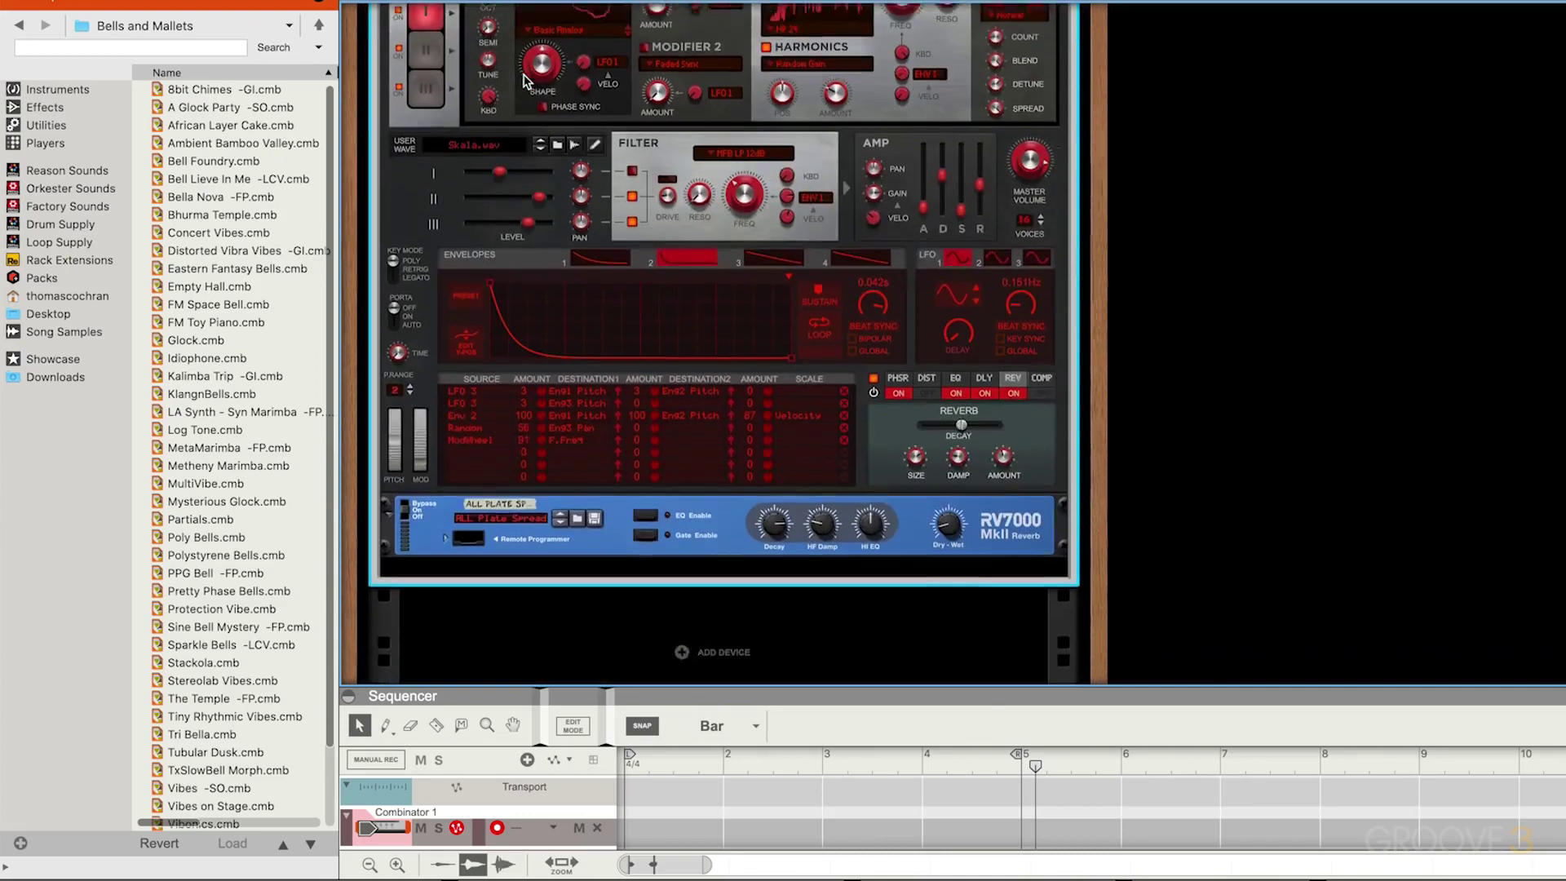
{"action": "scroll", "coordinate": [513, 424], "scroll_direction": "up", "scroll_amount": 13}
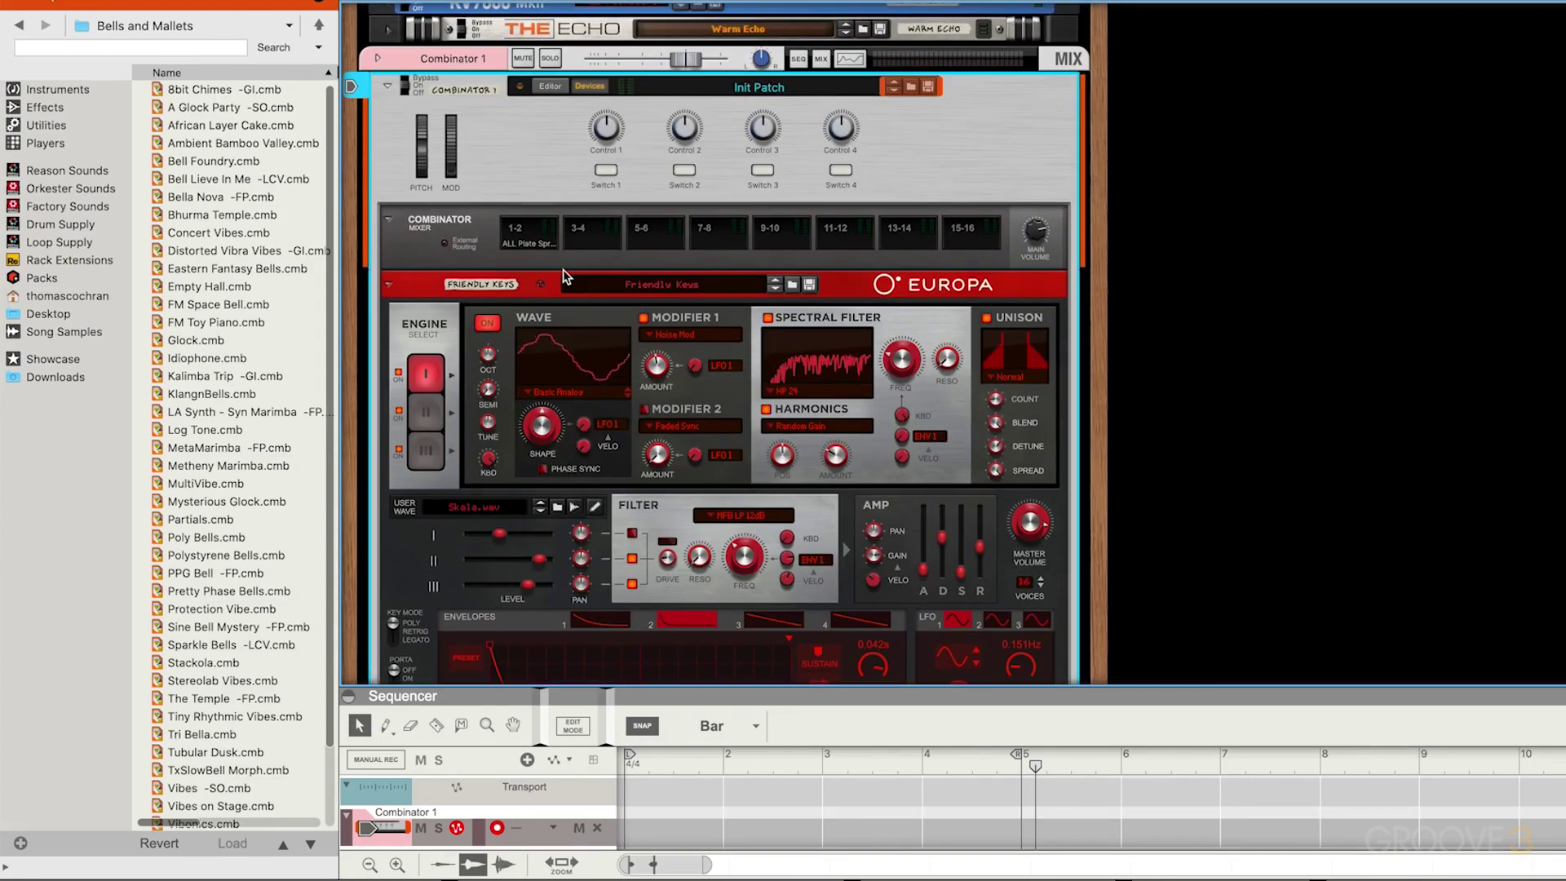
{"action": "key", "text": "Tab"}
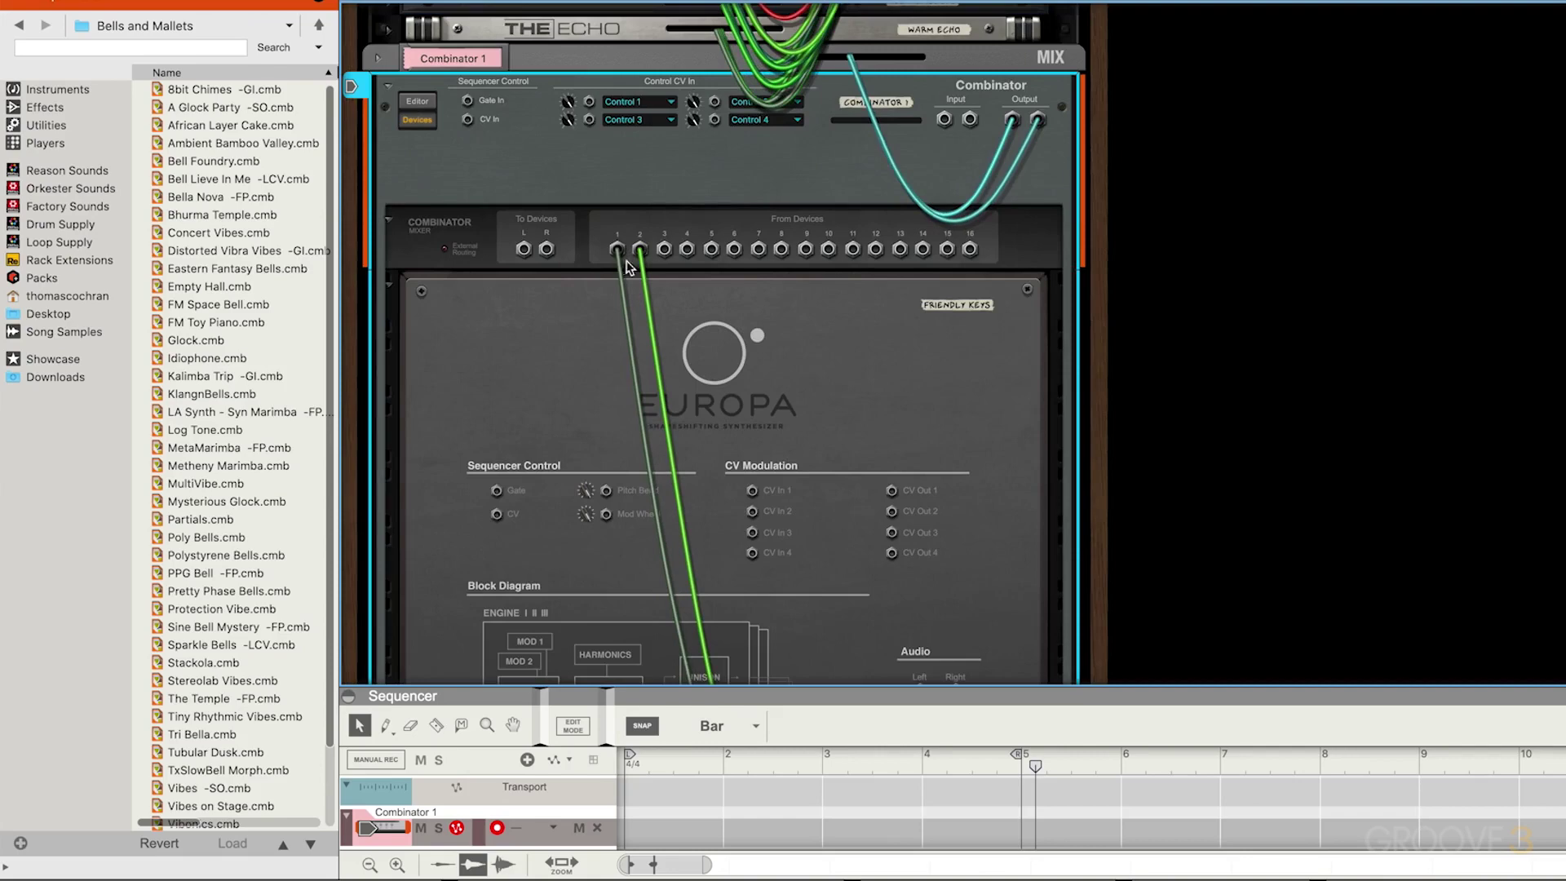
{"action": "key", "text": "Tab"}
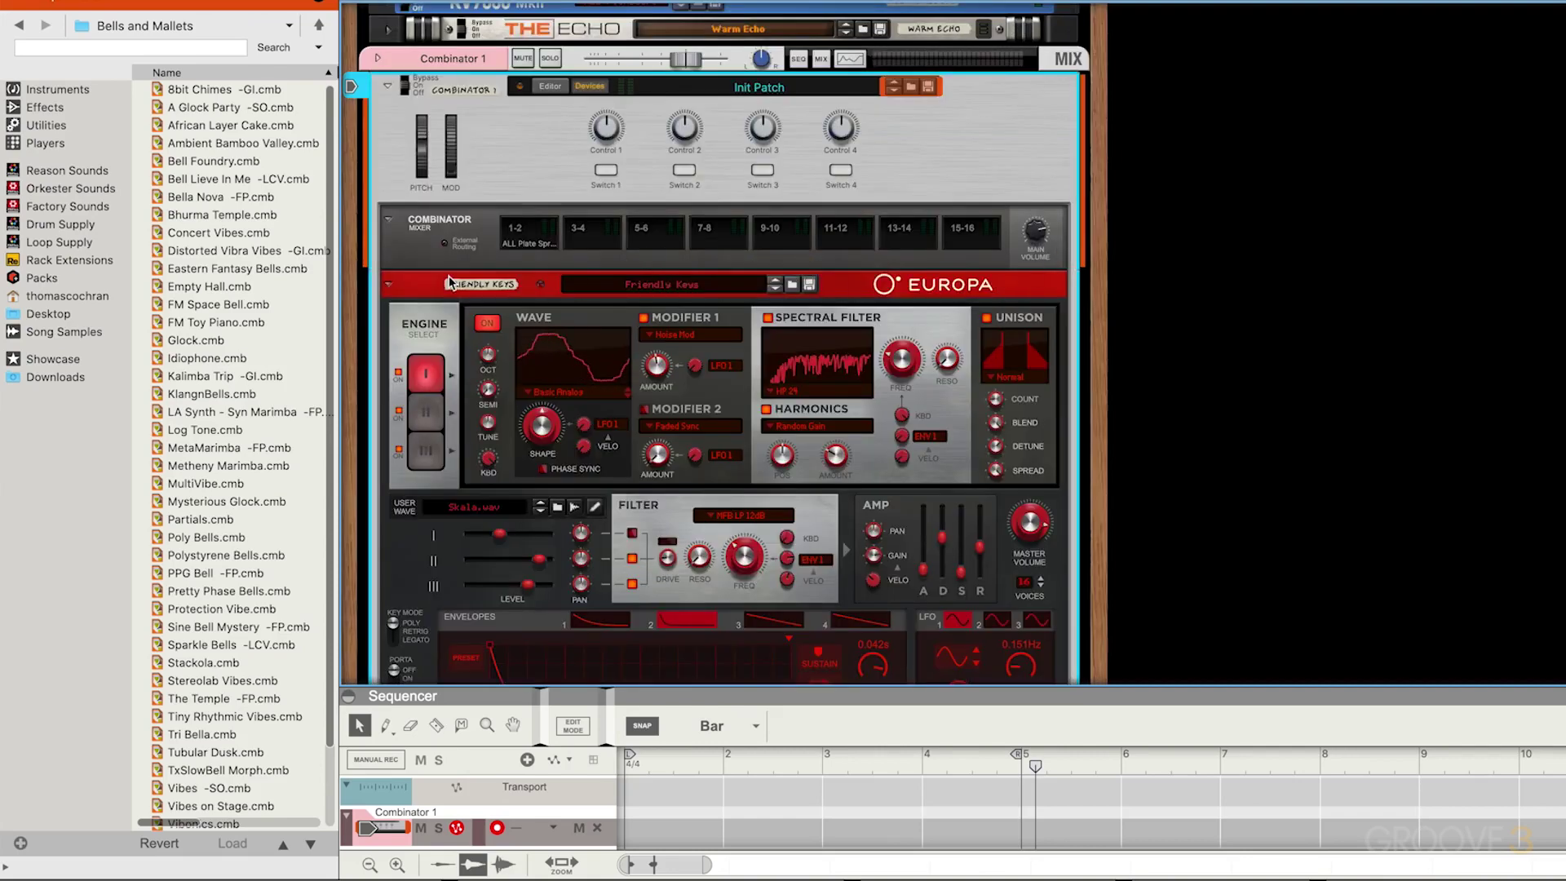
{"action": "left_click", "coordinate": [389, 284]}
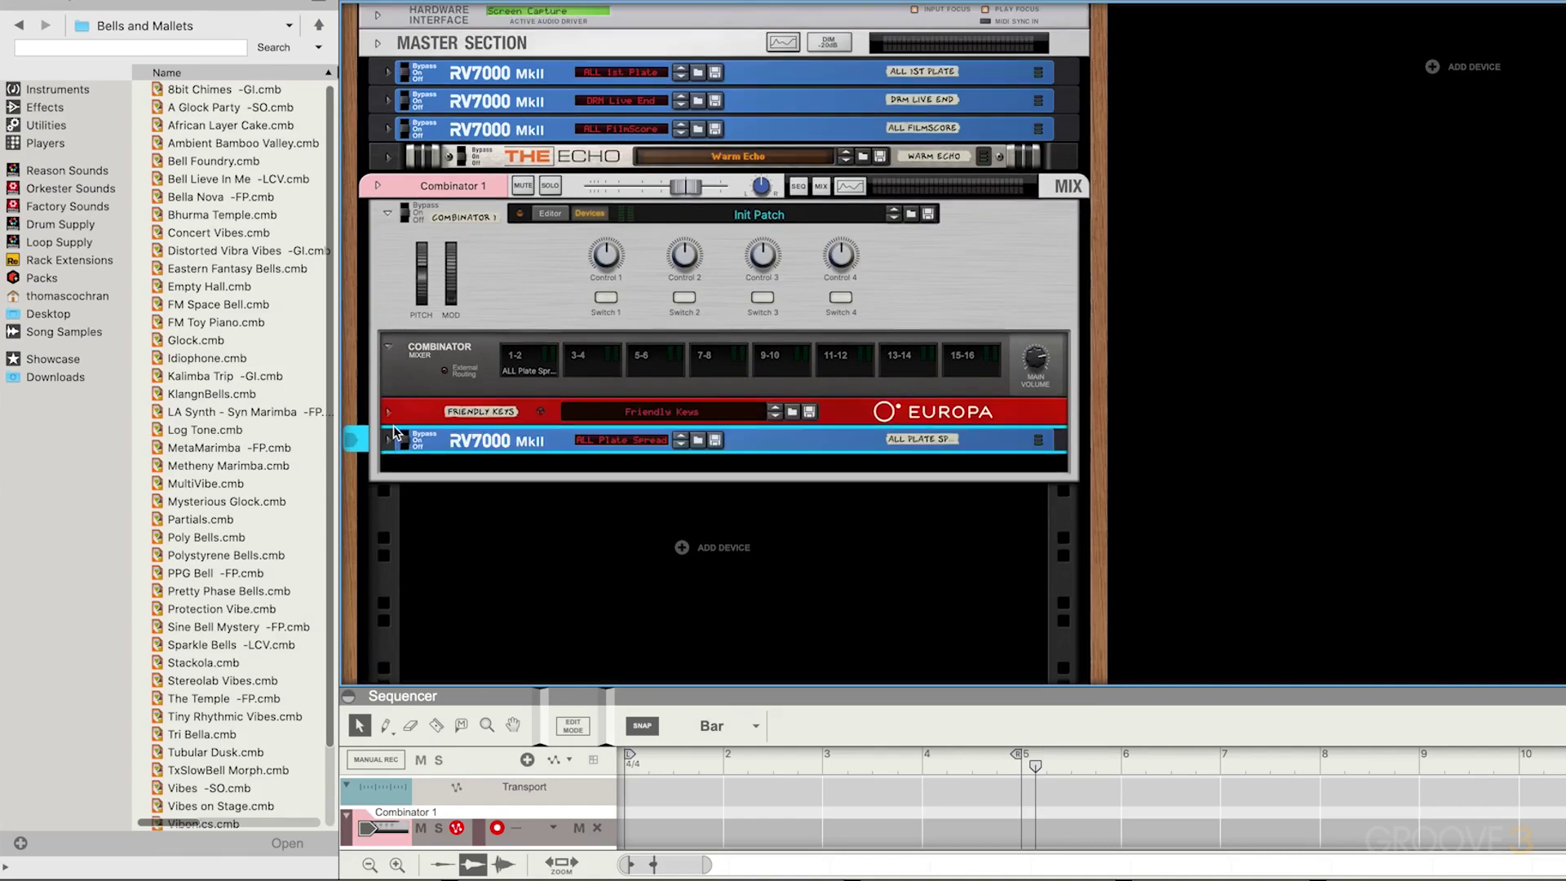
- Add a Radical Piano inside the Combinator below the reverb
{"action": "left_click", "coordinate": [59, 89]}
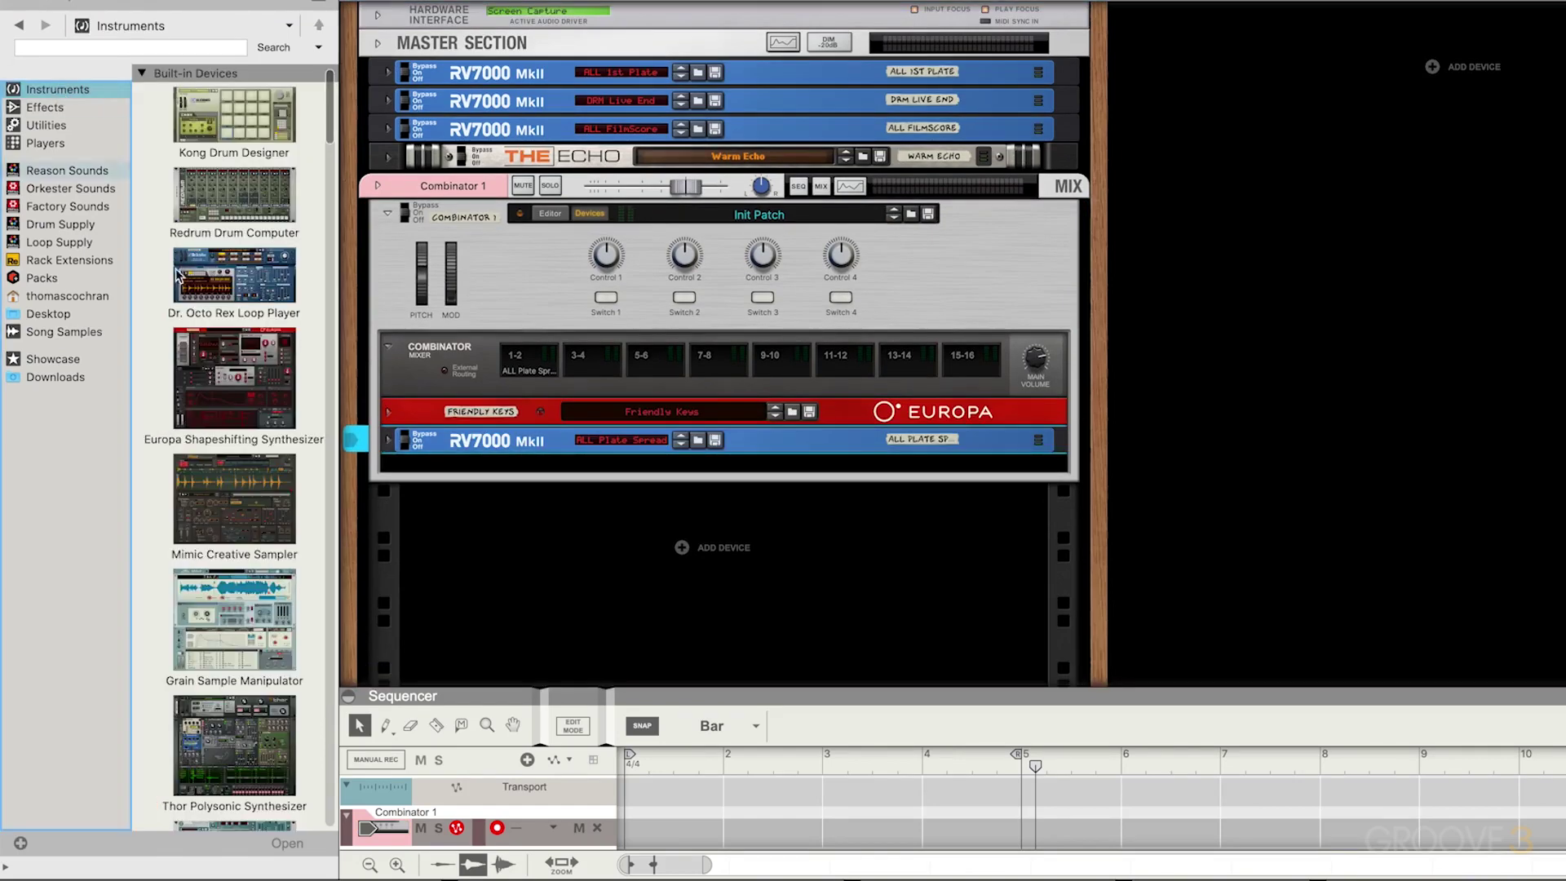
{"action": "scroll", "coordinate": [216, 484], "scroll_direction": "down", "scroll_amount": 10}
{"action": "left_click", "coordinate": [240, 612]}
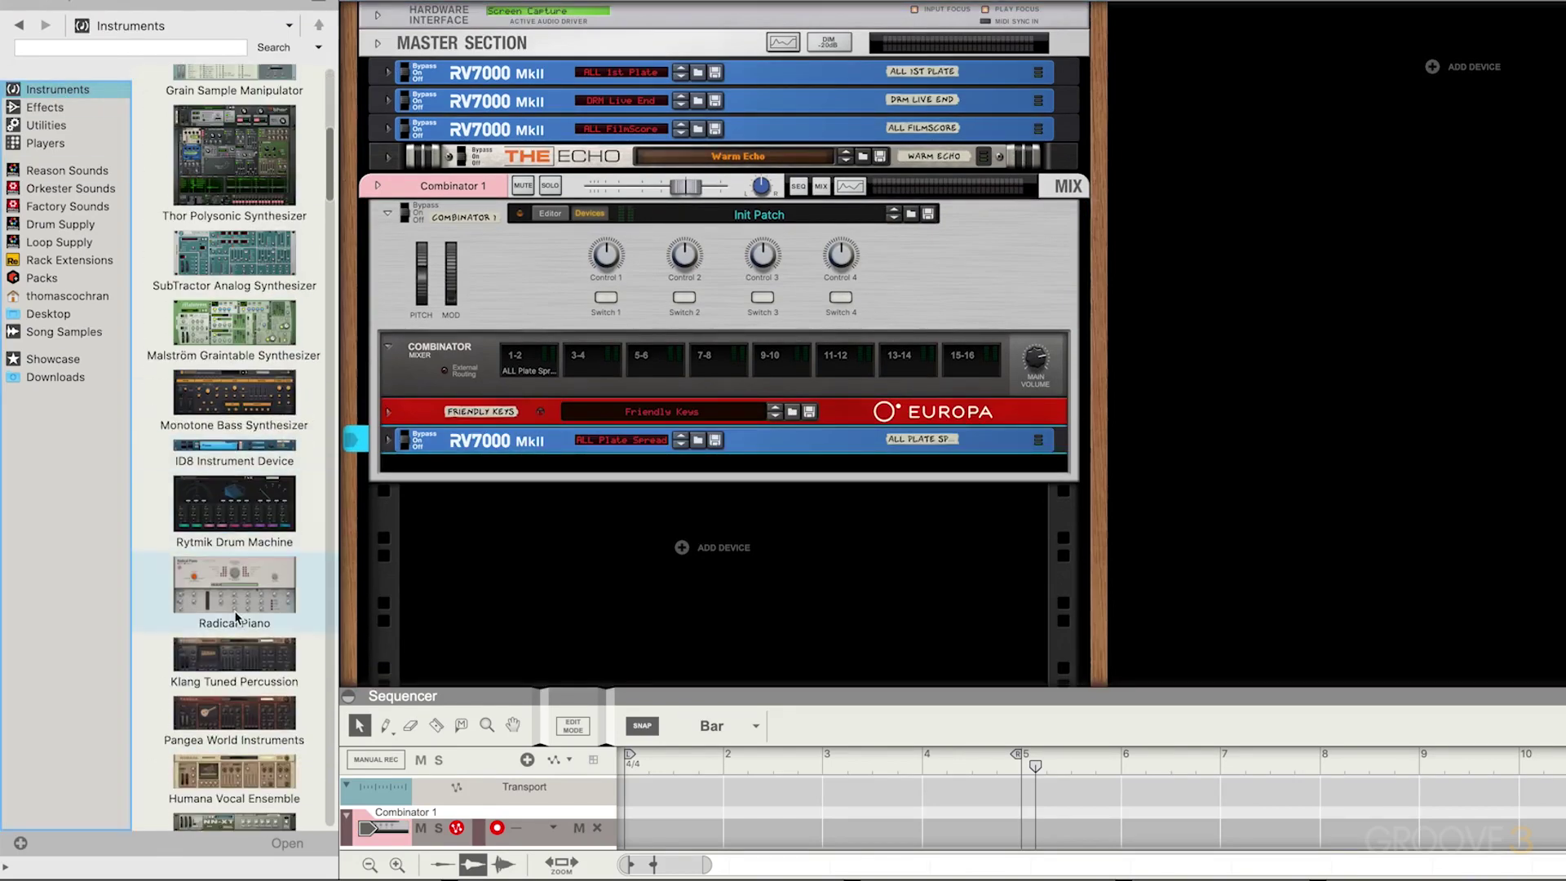
{"action": "left_click_drag", "start_coordinate": [241, 614], "coordinate": [524, 461]}
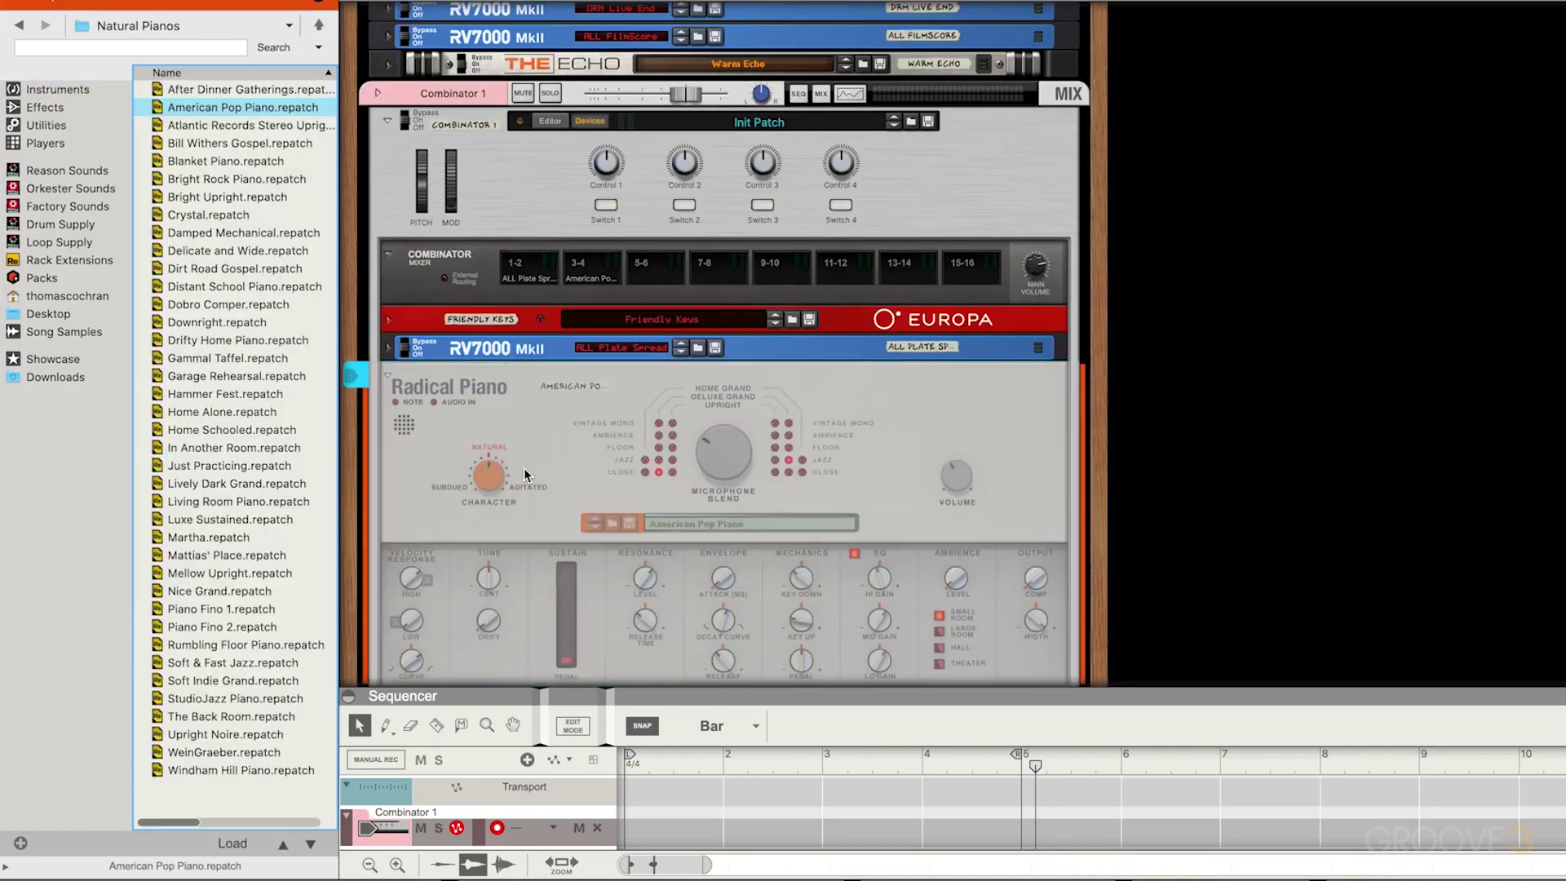
- Flip the rack to view the cabling, then back to the front panels
{"action": "key", "text": "Tab"}
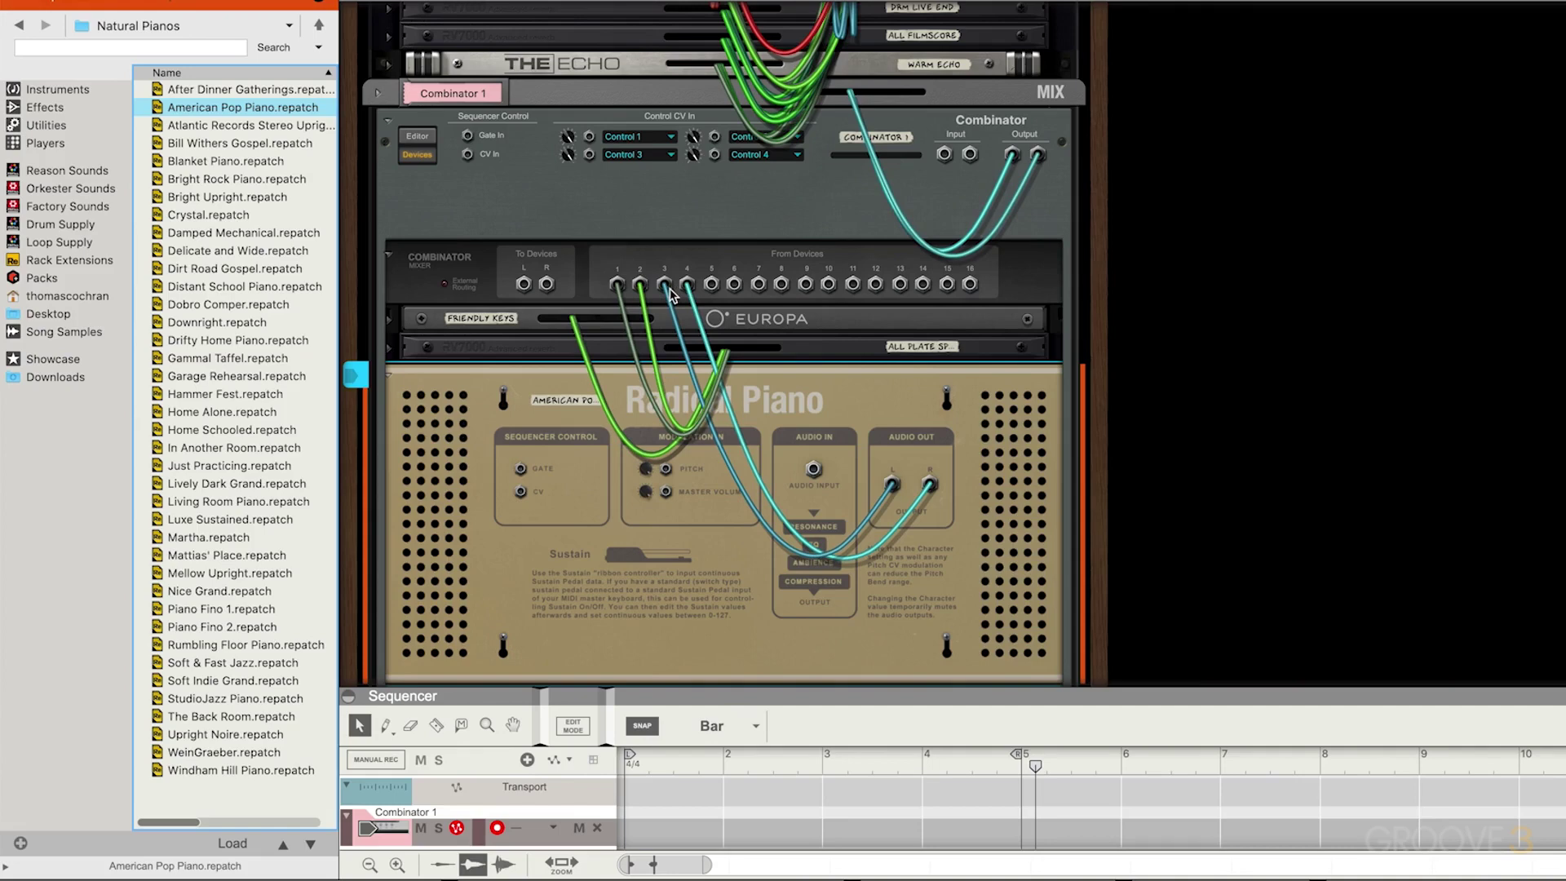
{"action": "mouse_move", "coordinate": [673, 295]}
{"action": "key", "text": "Tab"}
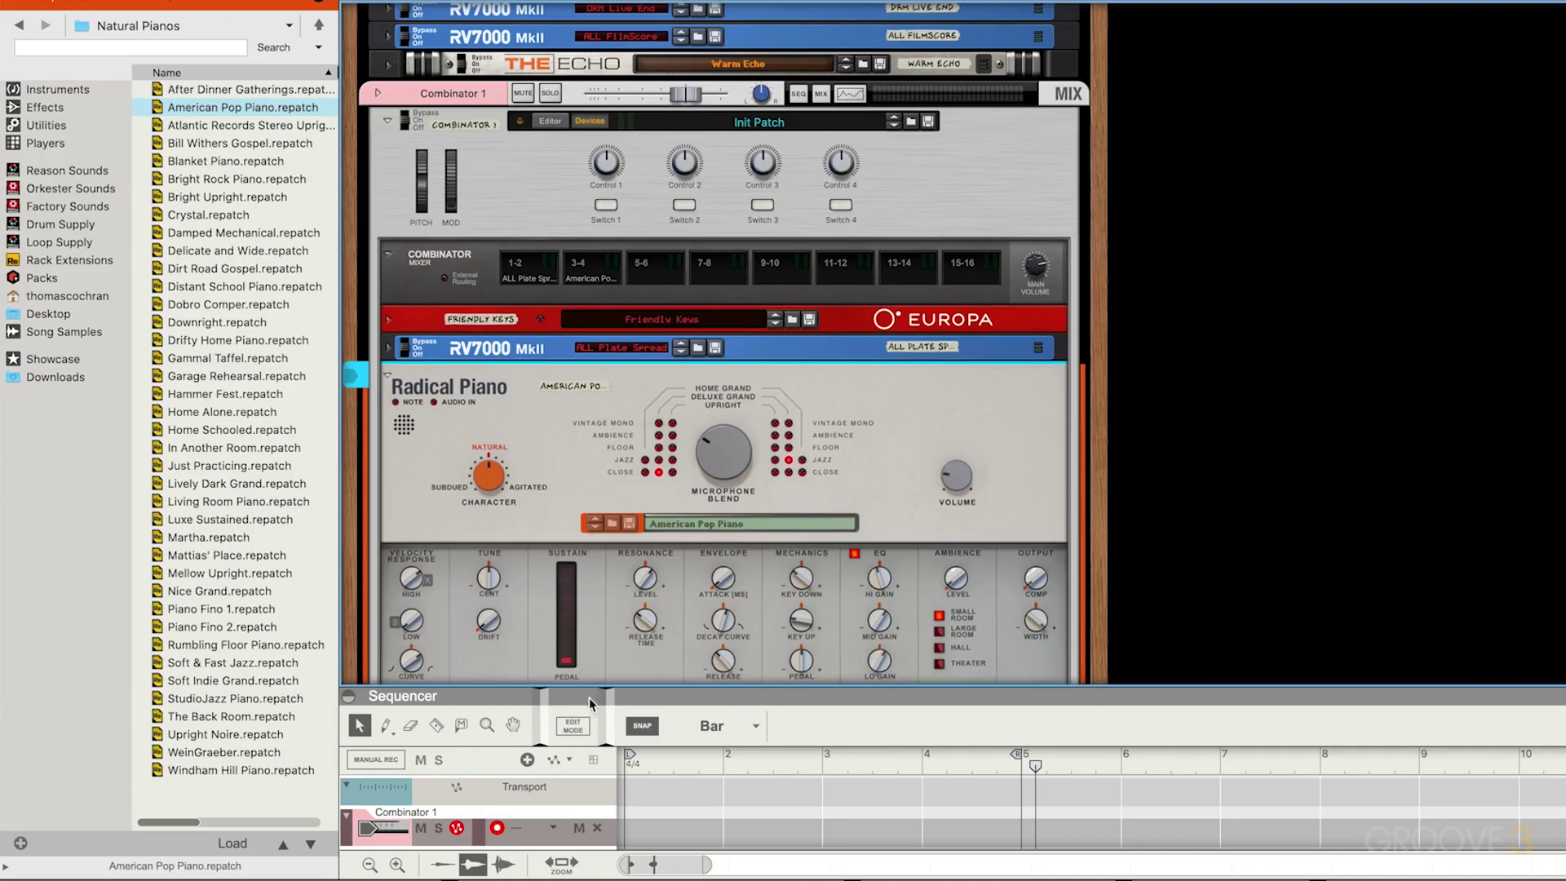
- Lower the Radical Piano's volume to 35% and expand the sequencer to fill the right side
{"action": "left_click_drag", "start_coordinate": [588, 702], "coordinate": [588, 469]}
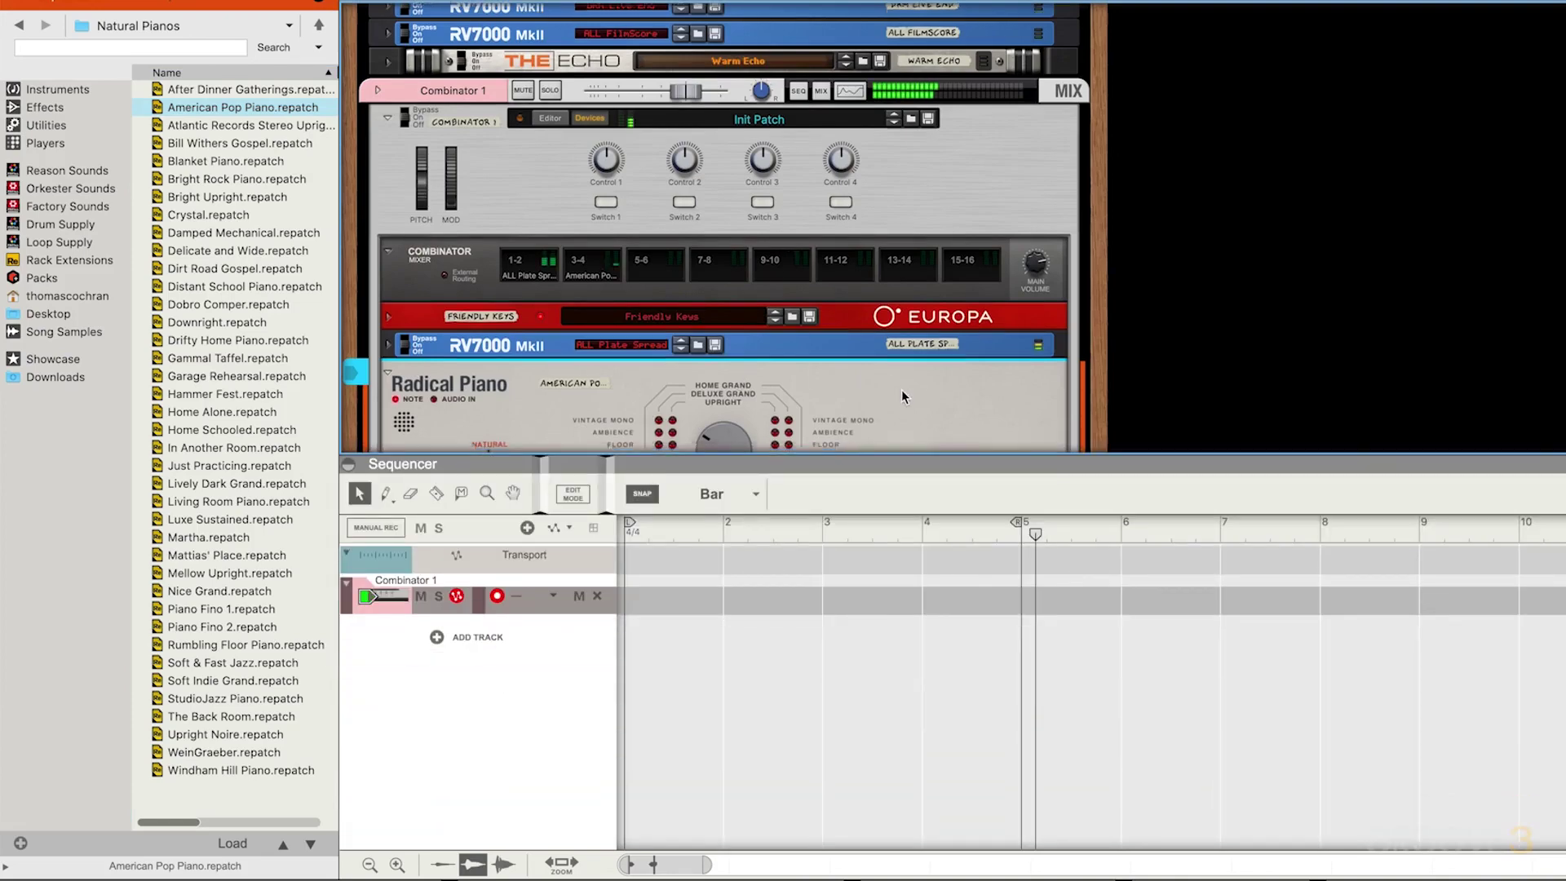
{"action": "scroll", "coordinate": [902, 398], "scroll_direction": "down", "scroll_amount": 3}
{"action": "mouse_move", "coordinate": [958, 367]}
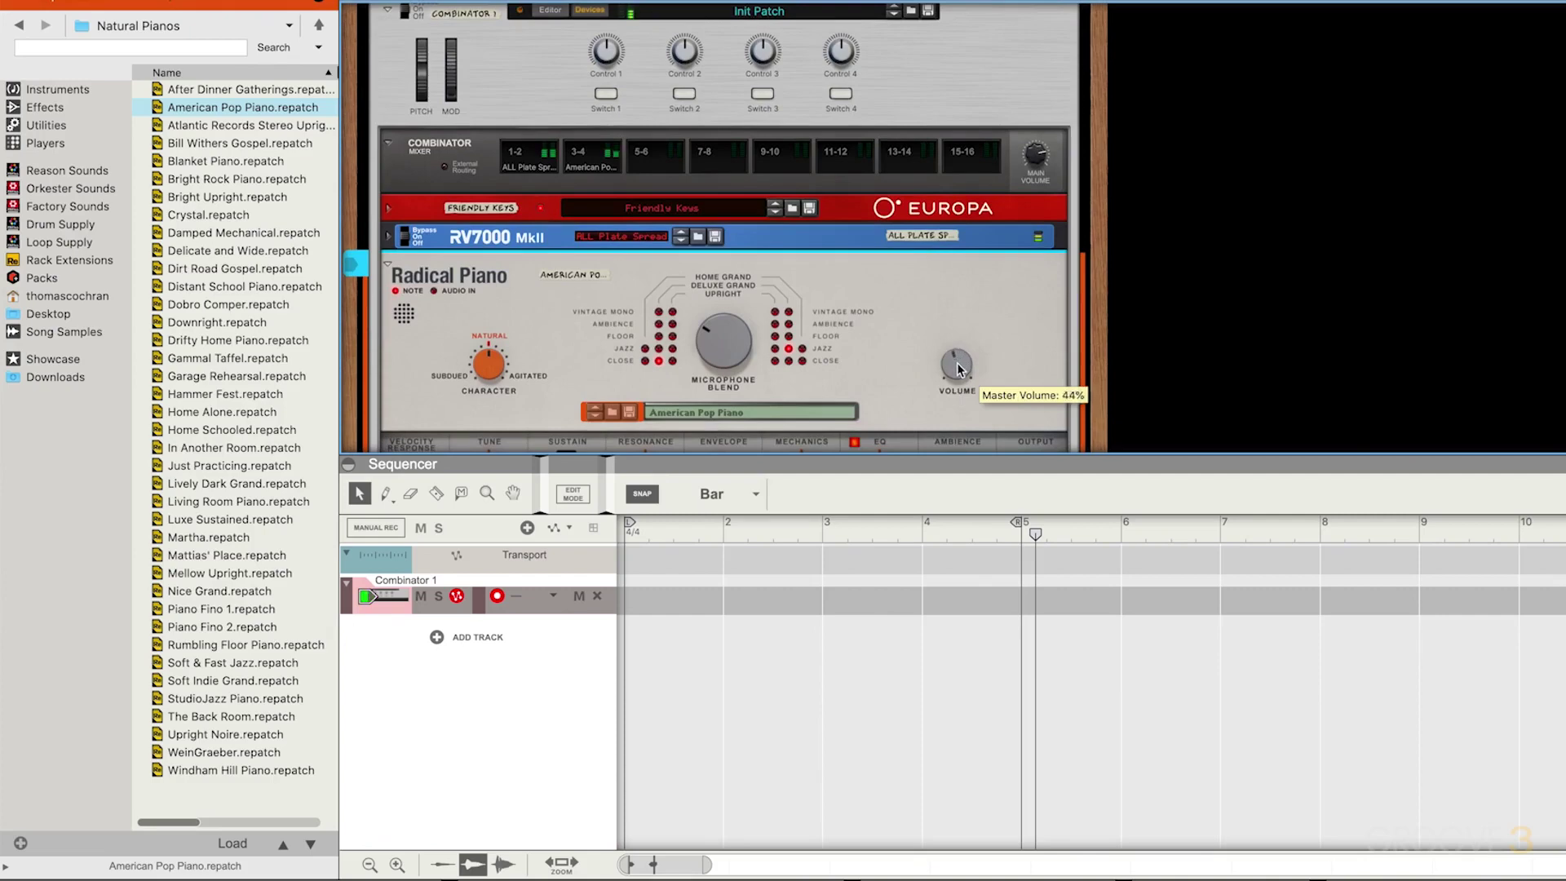
{"action": "left_click_drag", "start_coordinate": [958, 367], "coordinate": [958, 380]}
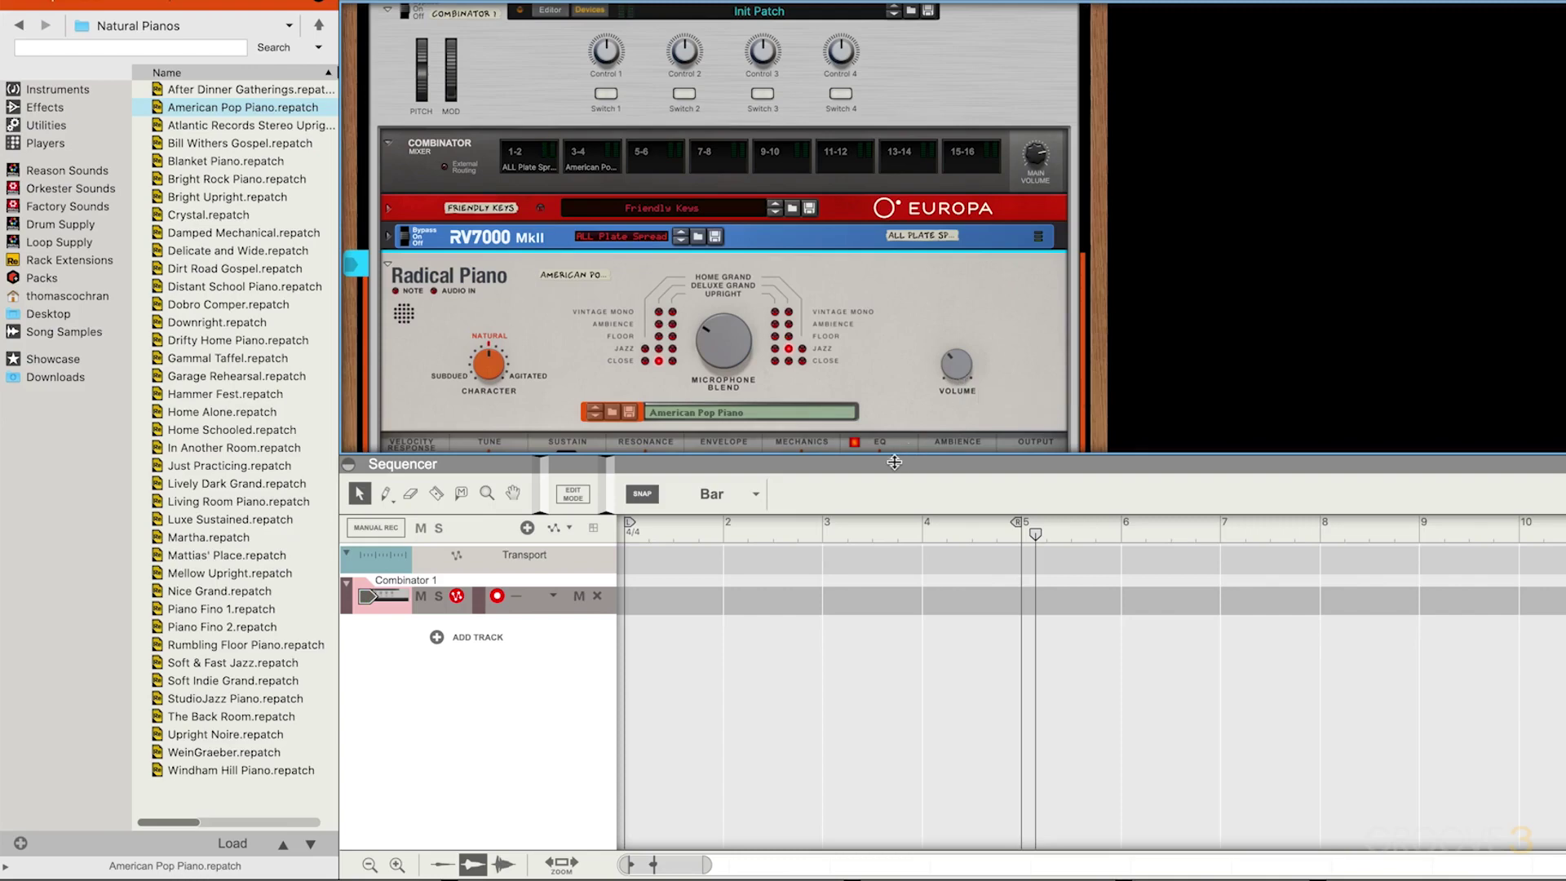
{"action": "left_click_drag", "start_coordinate": [901, 451], "coordinate": [941, 13]}
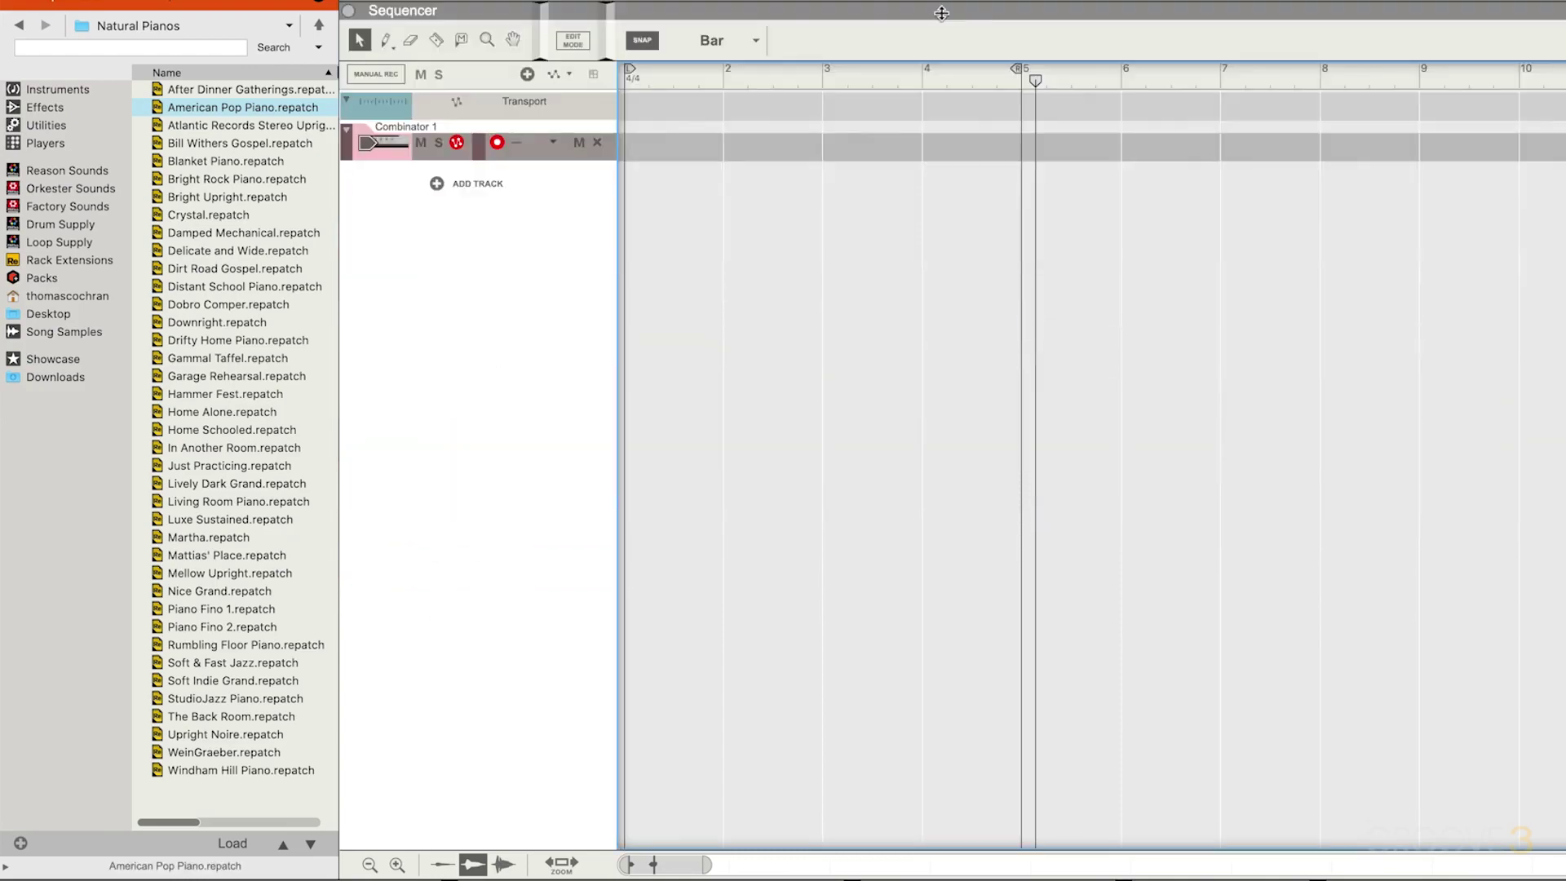
- Create a one-bar clip with a bar-long C2 note on the Combinator track and play it
{"action": "double_click", "coordinate": [683, 150]}
{"action": "double_click", "coordinate": [702, 146]}
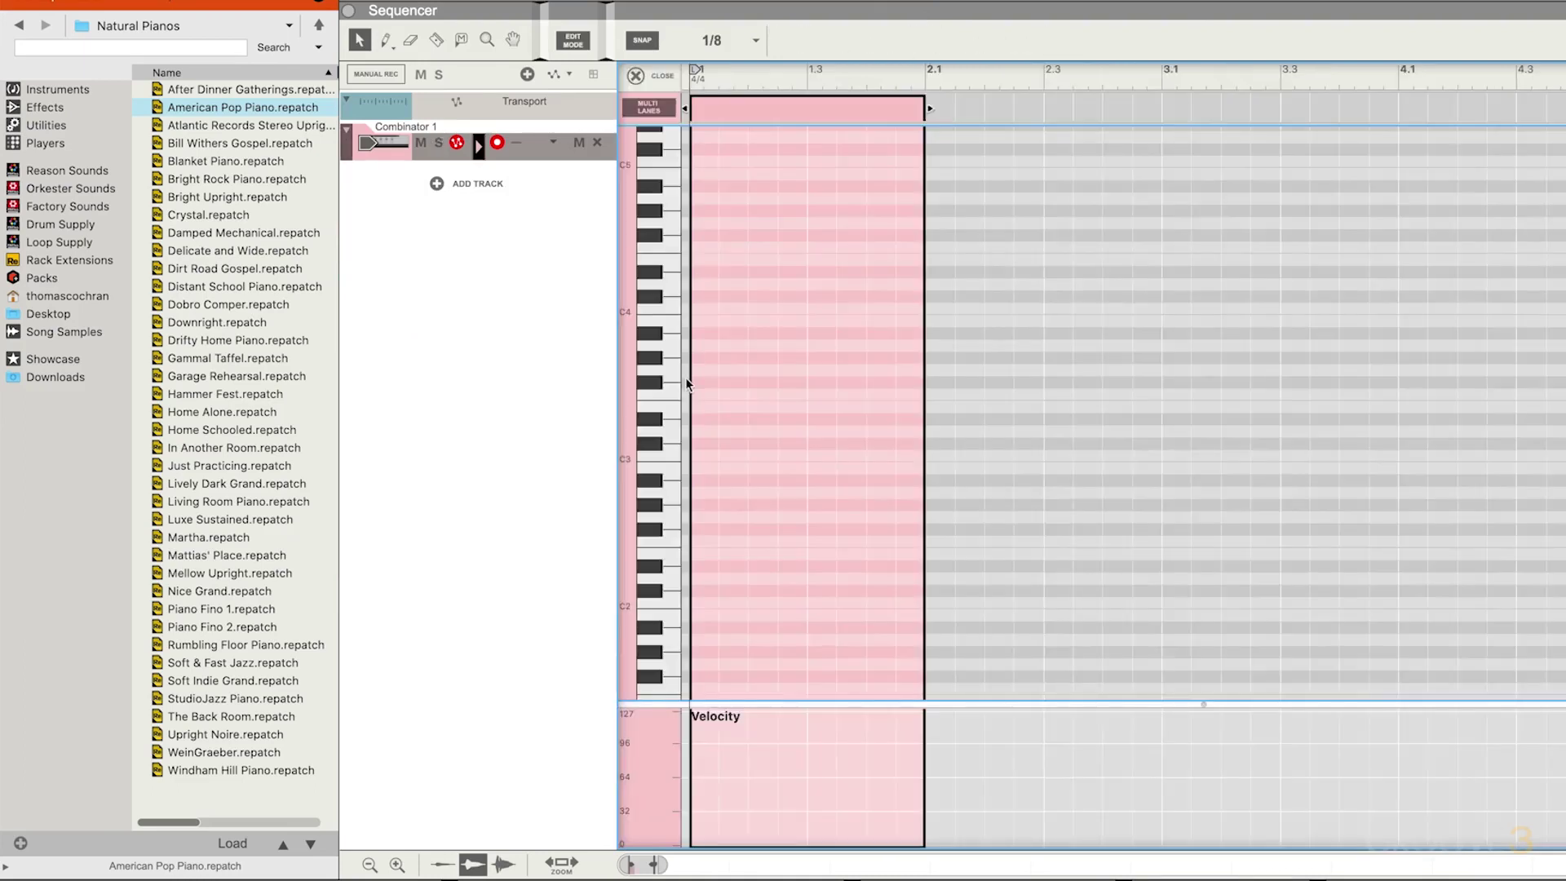
{"action": "scroll", "coordinate": [682, 494], "scroll_direction": "down", "scroll_amount": 1}
{"action": "left_click_drag", "start_coordinate": [702, 453], "coordinate": [924, 473]}
{"action": "key", "text": "space"}
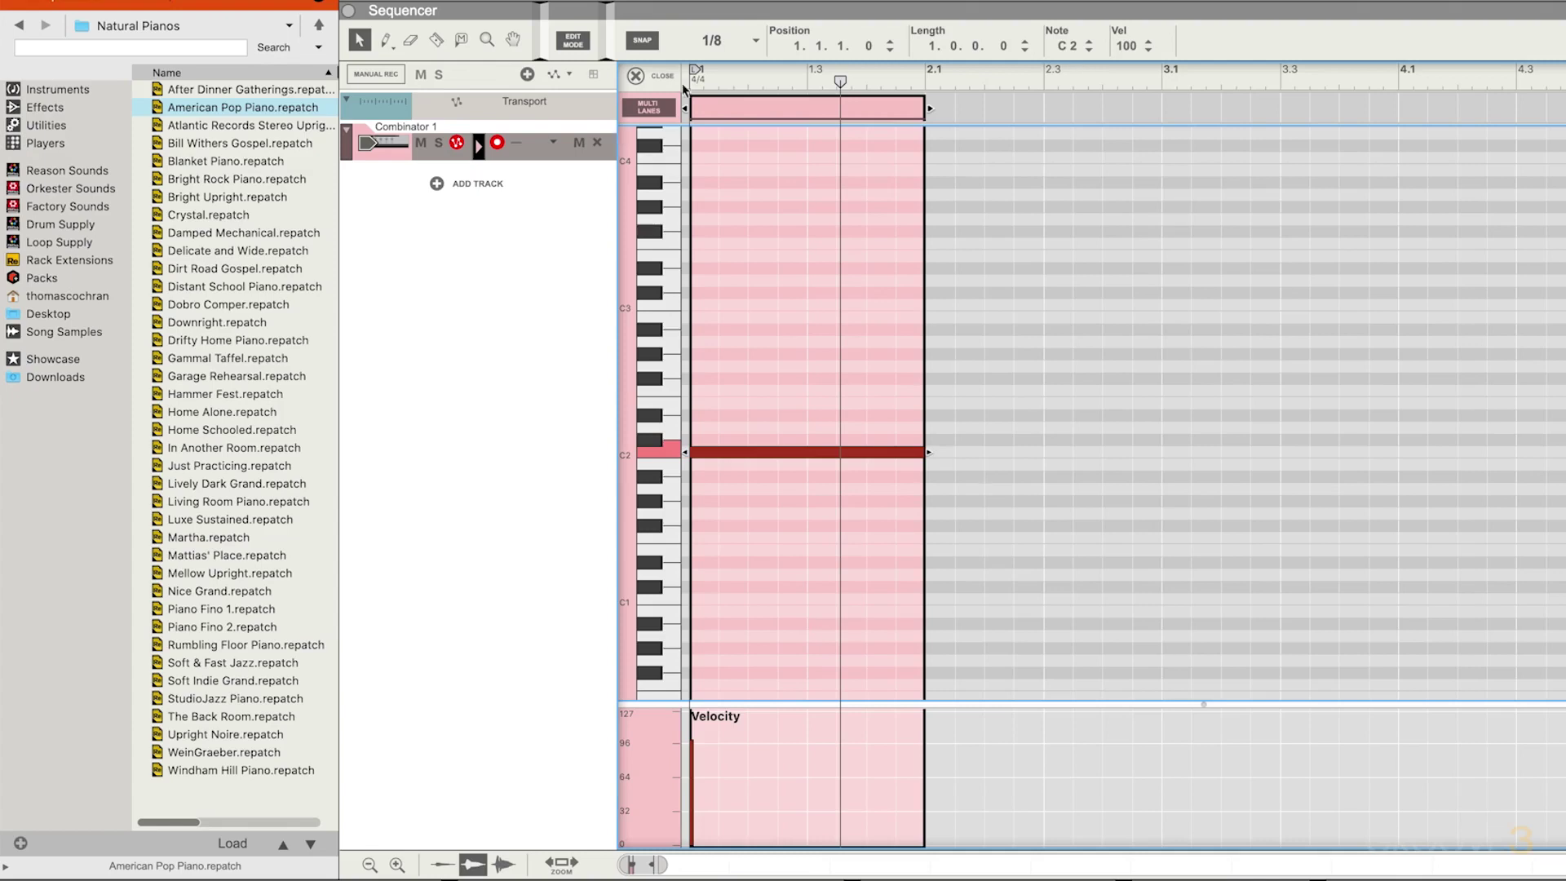
{"action": "left_click", "coordinate": [640, 75]}
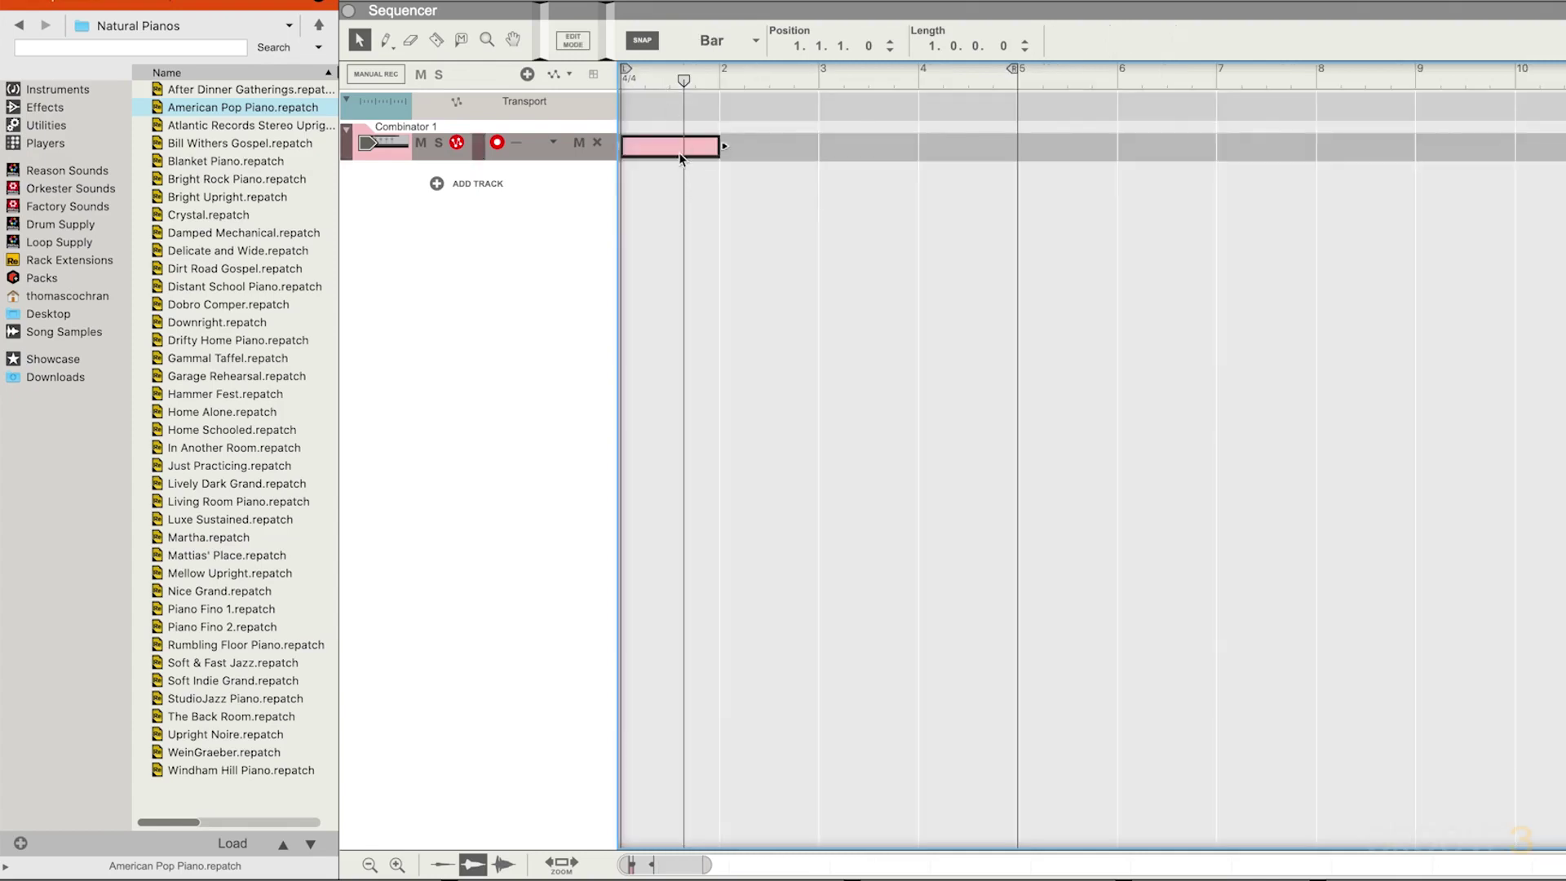
- Delete the test clip, bring the rack back into view, and collapse the sequencer to its title bar
{"action": "key", "text": "Delete"}
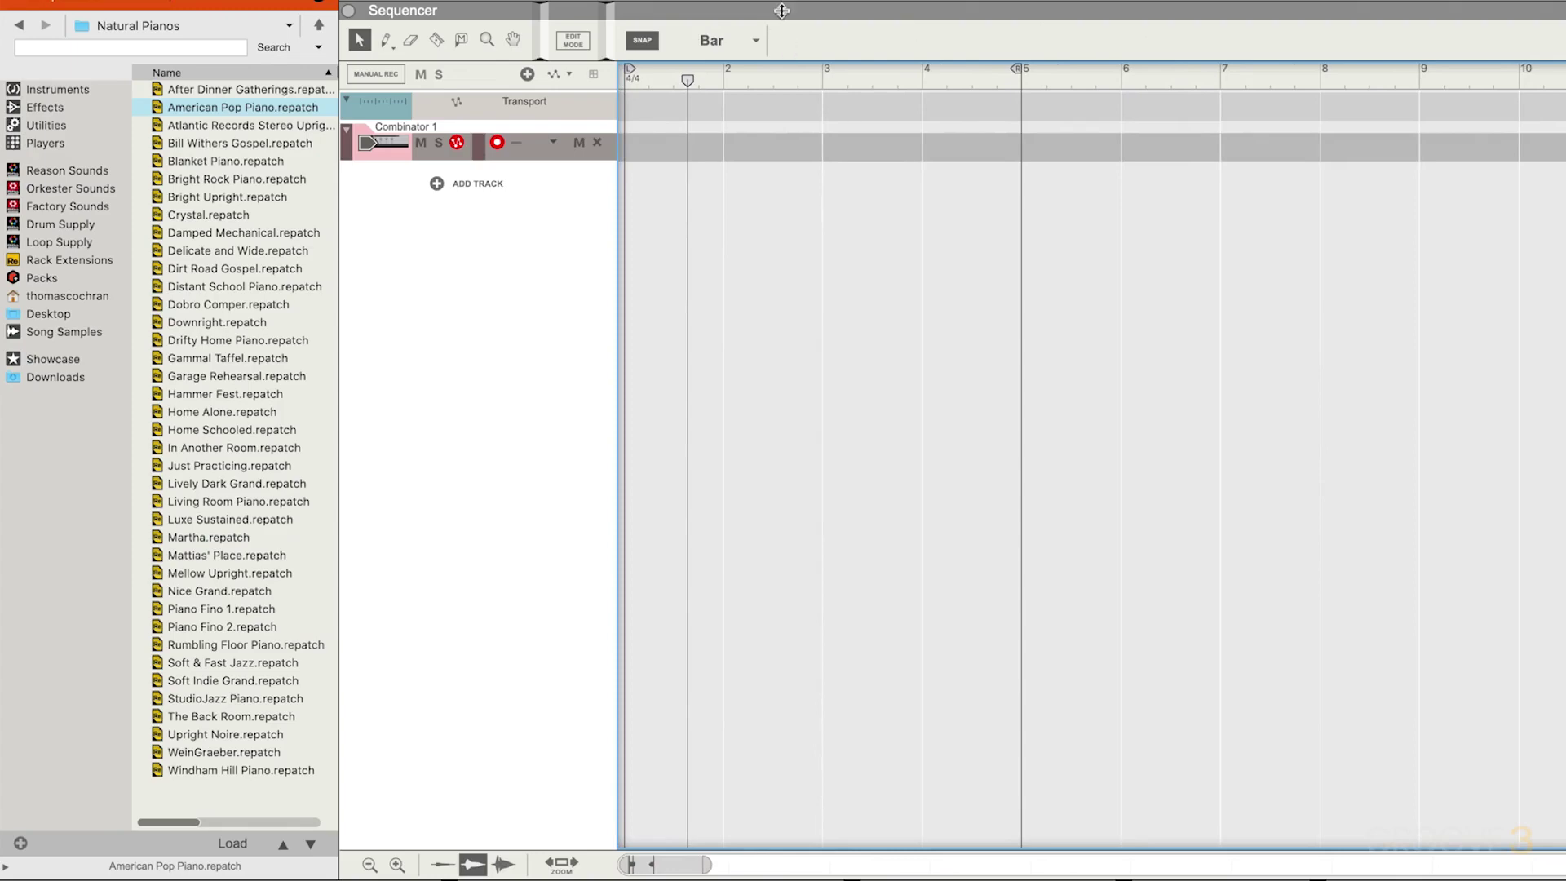
{"action": "left_click_drag", "start_coordinate": [781, 3], "coordinate": [848, 747]}
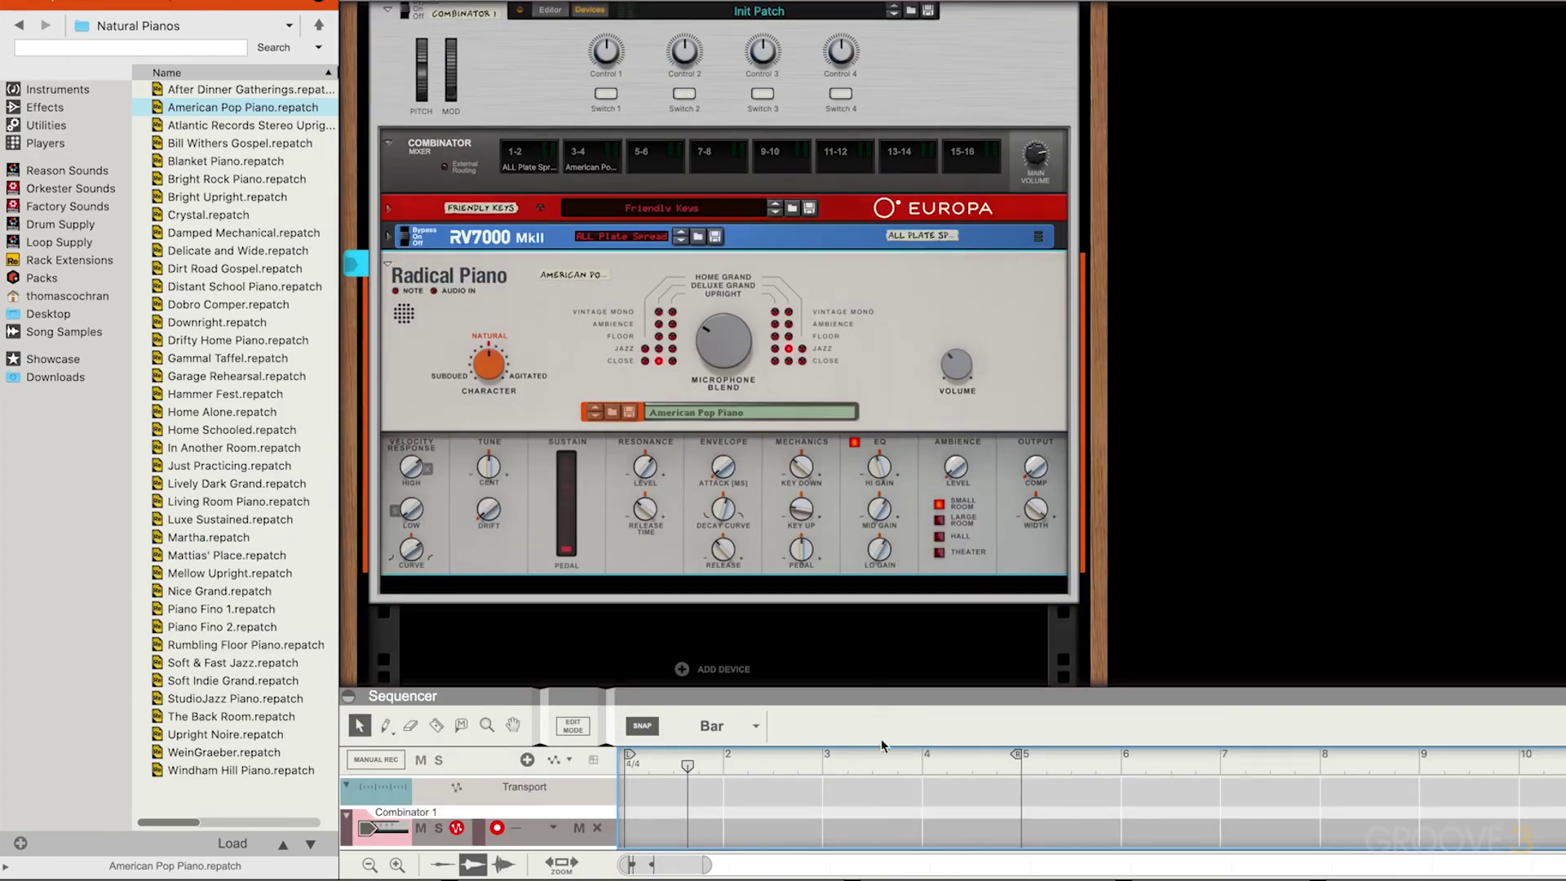
{"action": "left_click_drag", "start_coordinate": [883, 702], "coordinate": [880, 855]}
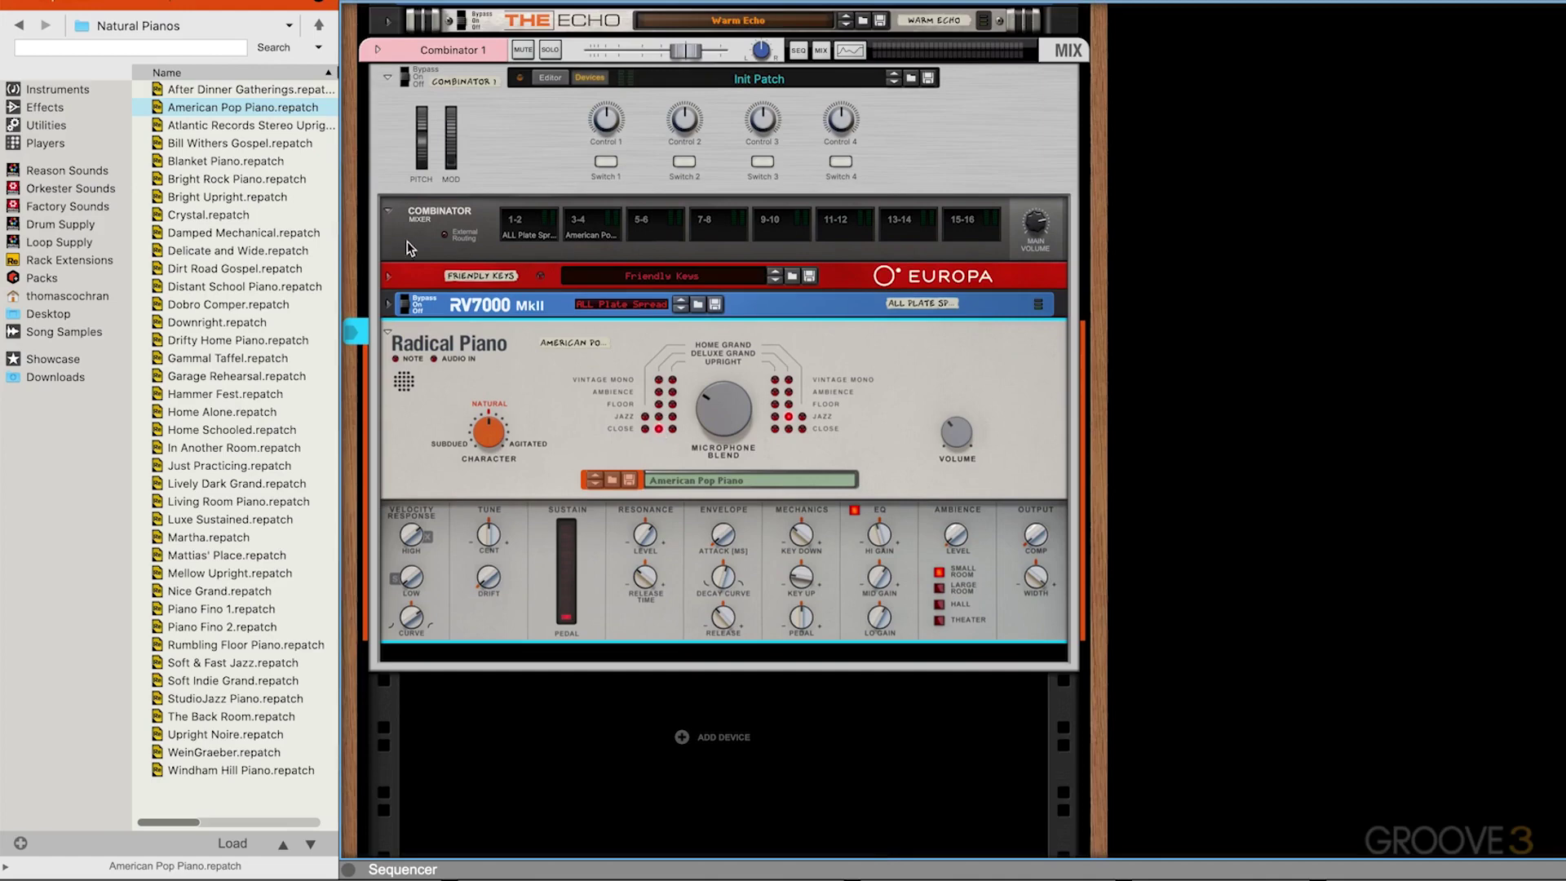
{"action": "scroll", "coordinate": [411, 249], "scroll_direction": "up", "scroll_amount": 1}
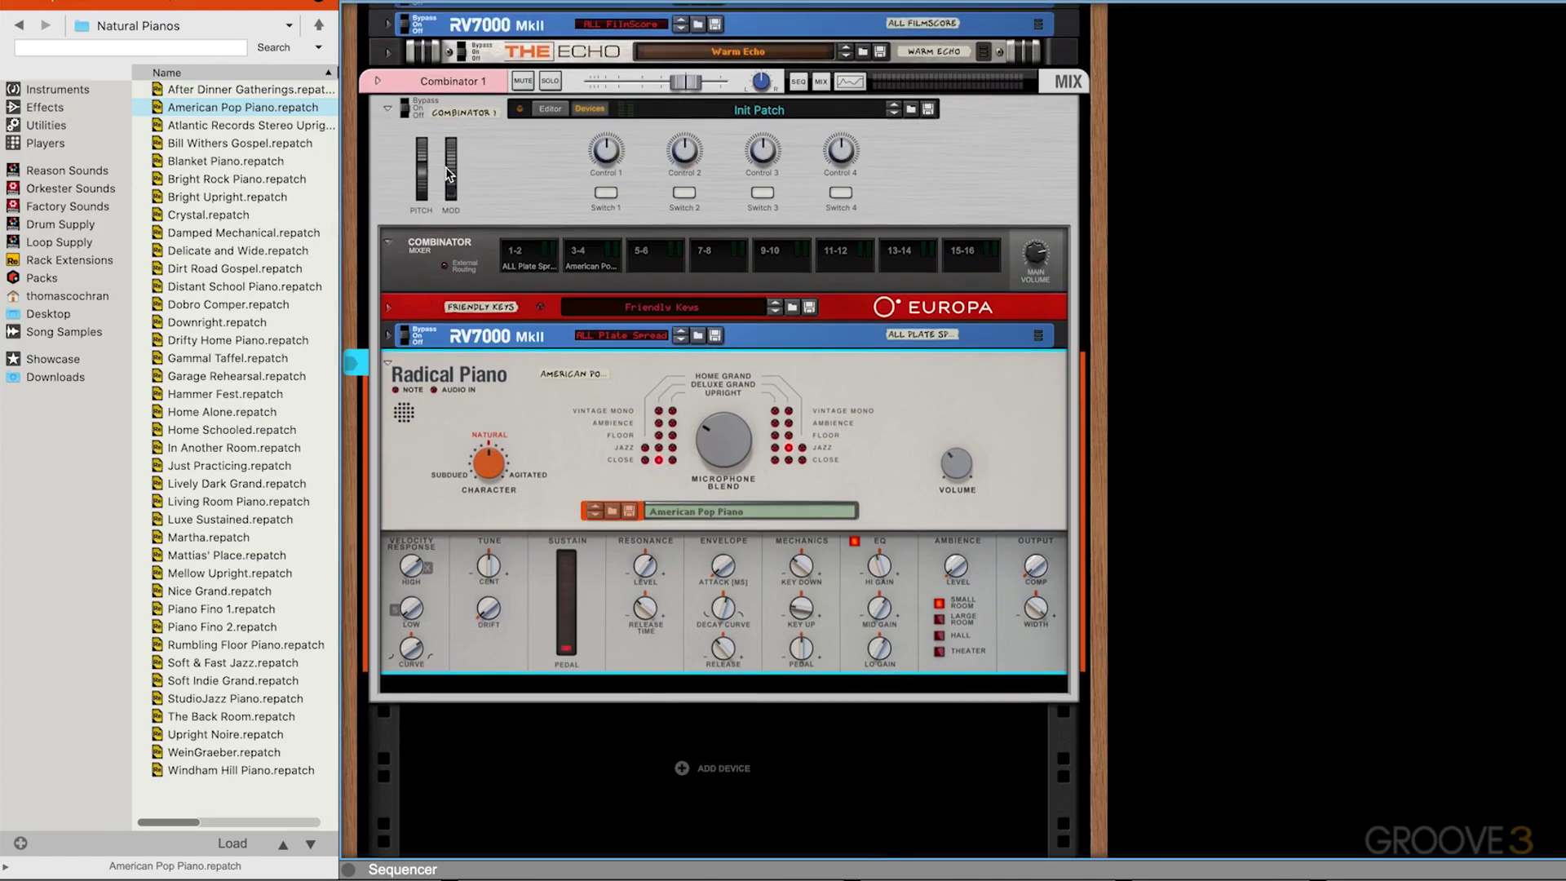
- Unfold the Europa synth and test the Combinator's pitch bend fully down
{"action": "left_click", "coordinate": [388, 307]}
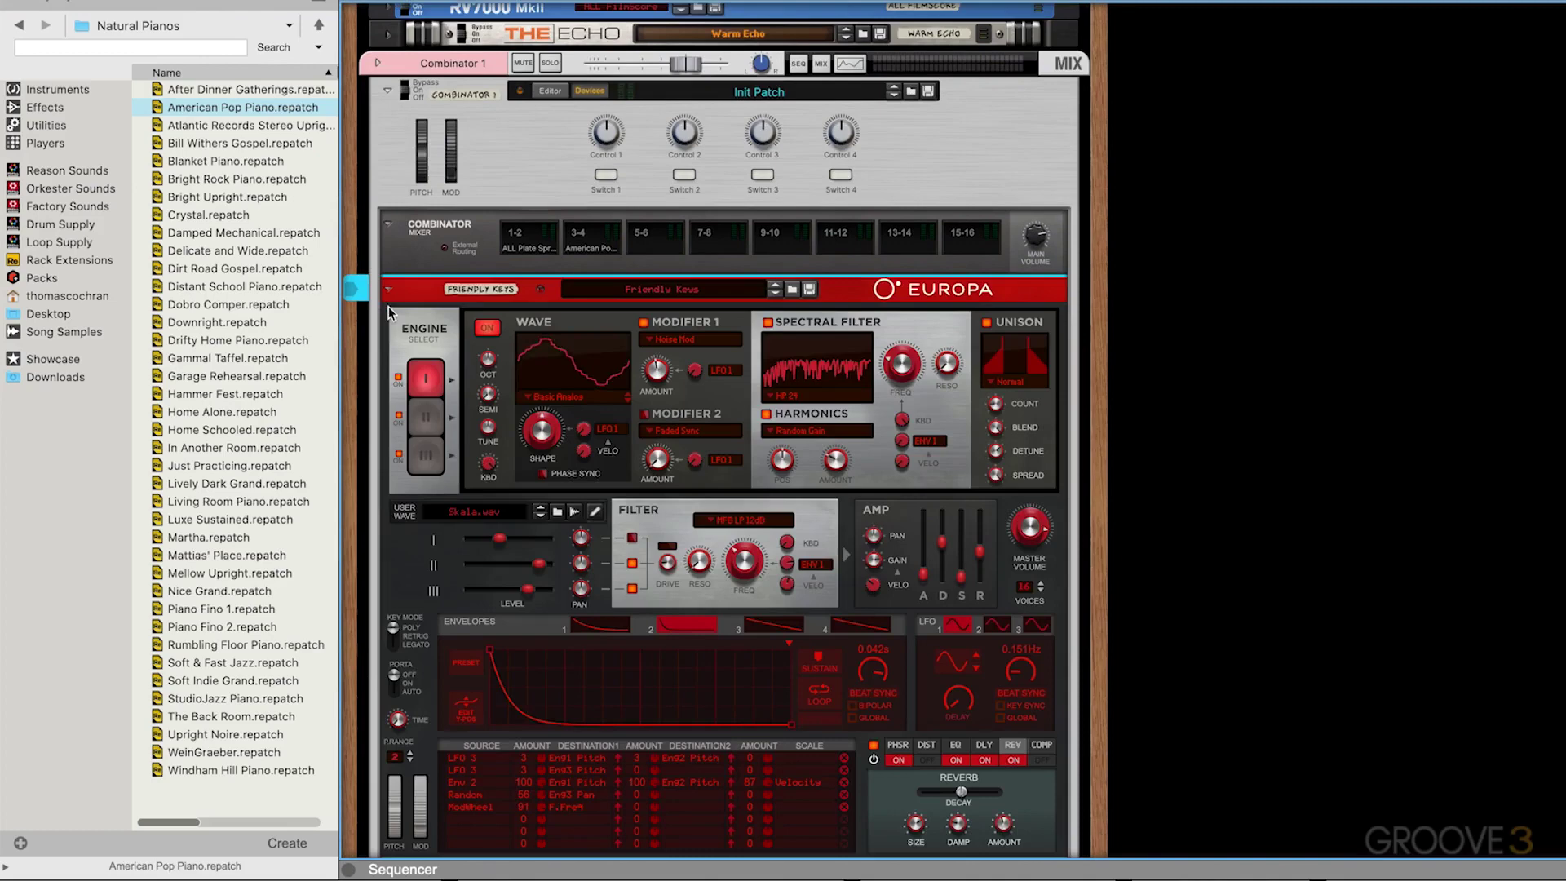
{"action": "scroll", "coordinate": [573, 337], "scroll_direction": "down", "scroll_amount": 3}
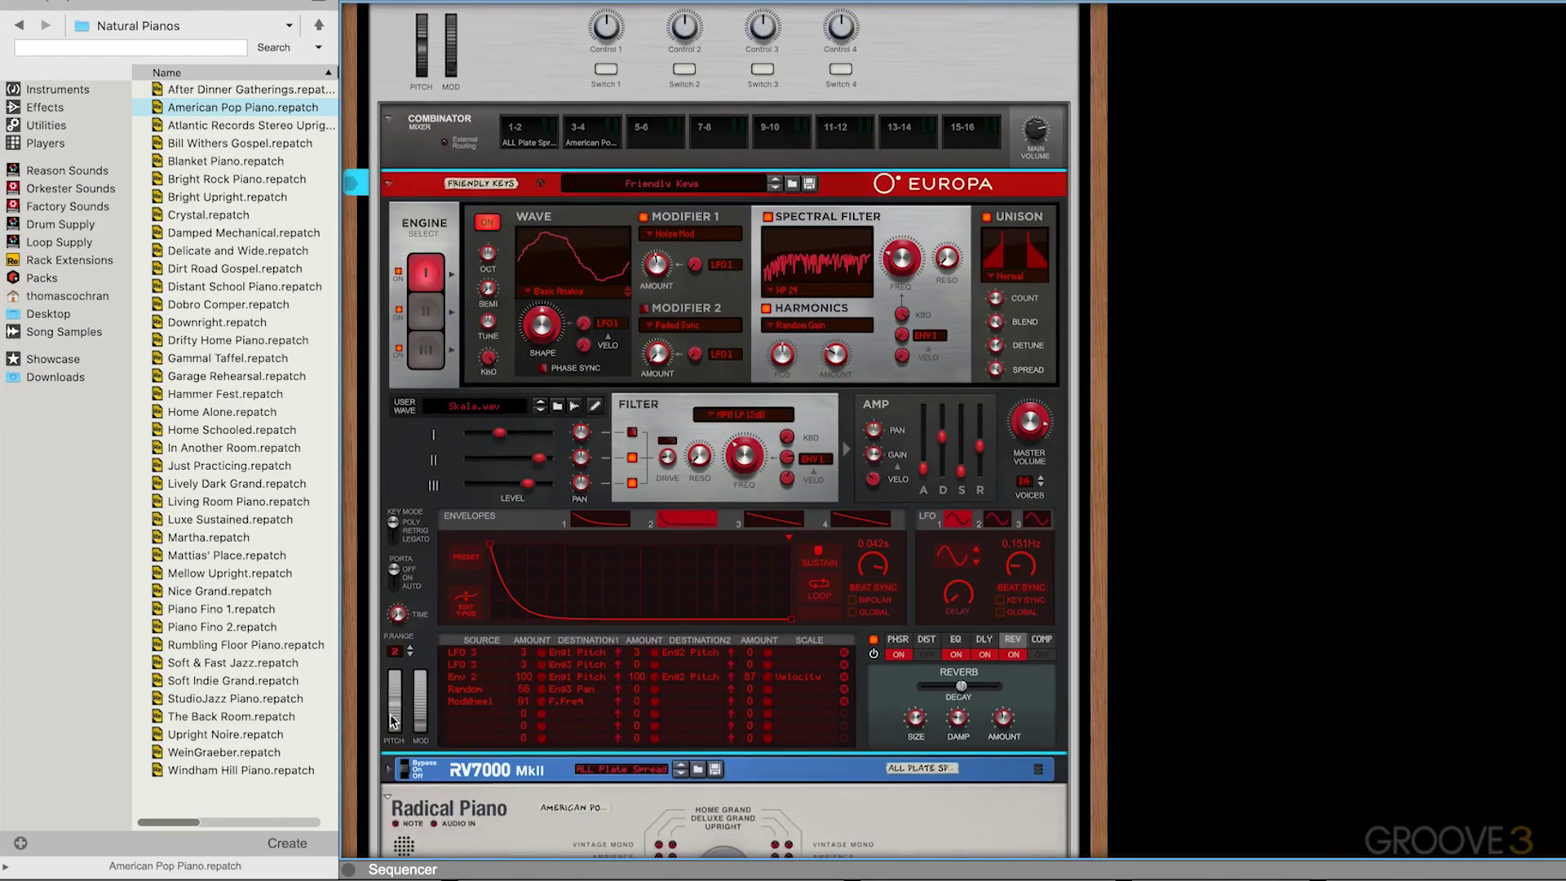
{"action": "scroll", "coordinate": [400, 703], "scroll_direction": "down", "scroll_amount": 9}
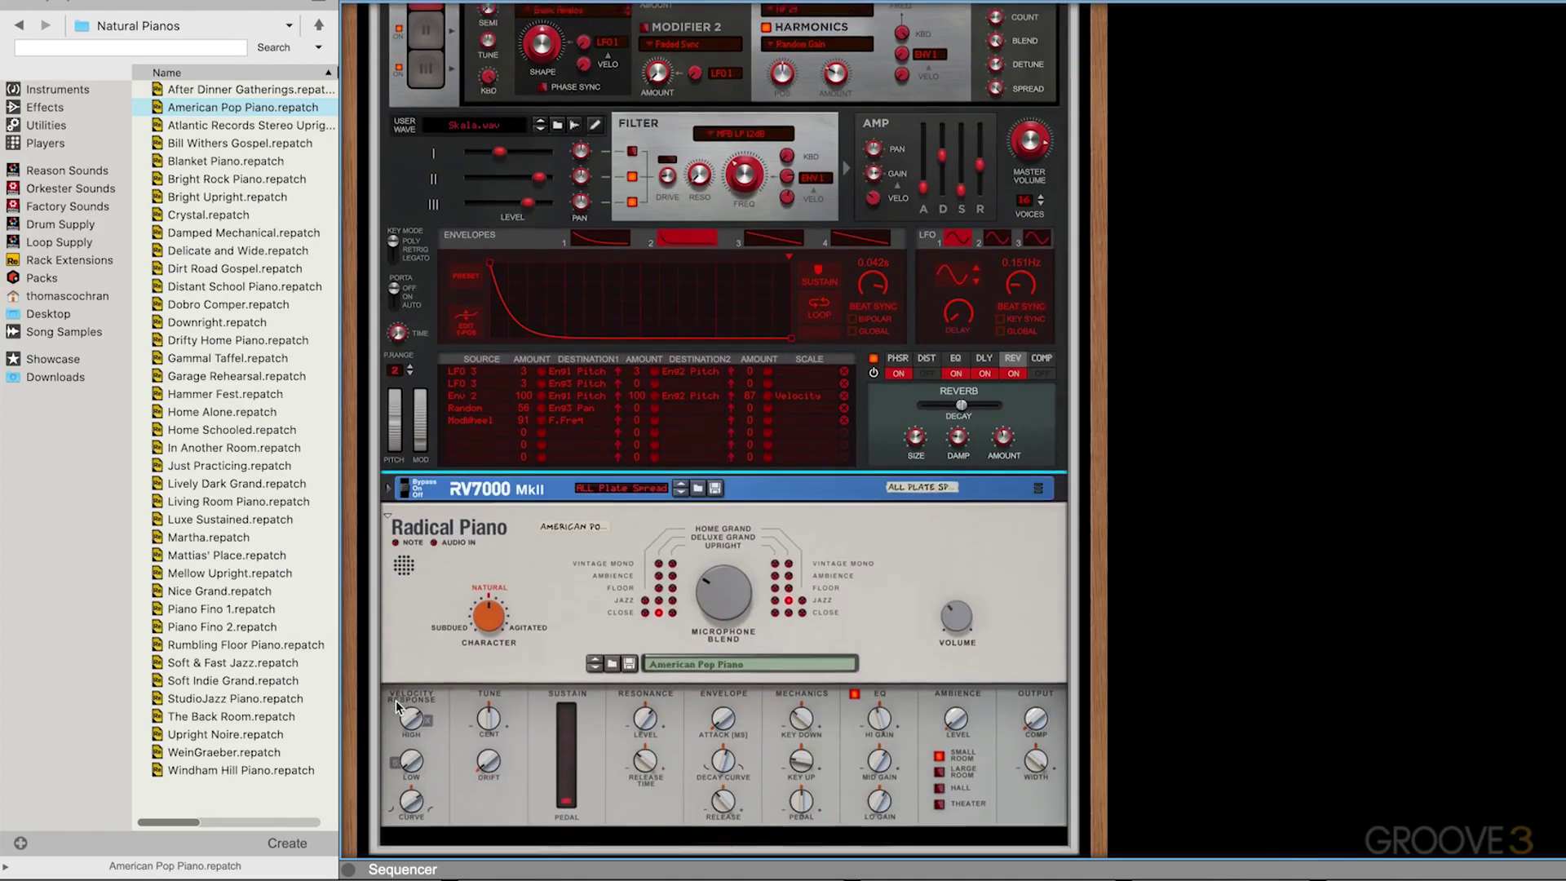
{"action": "scroll", "coordinate": [556, 605], "scroll_direction": "up", "scroll_amount": 6}
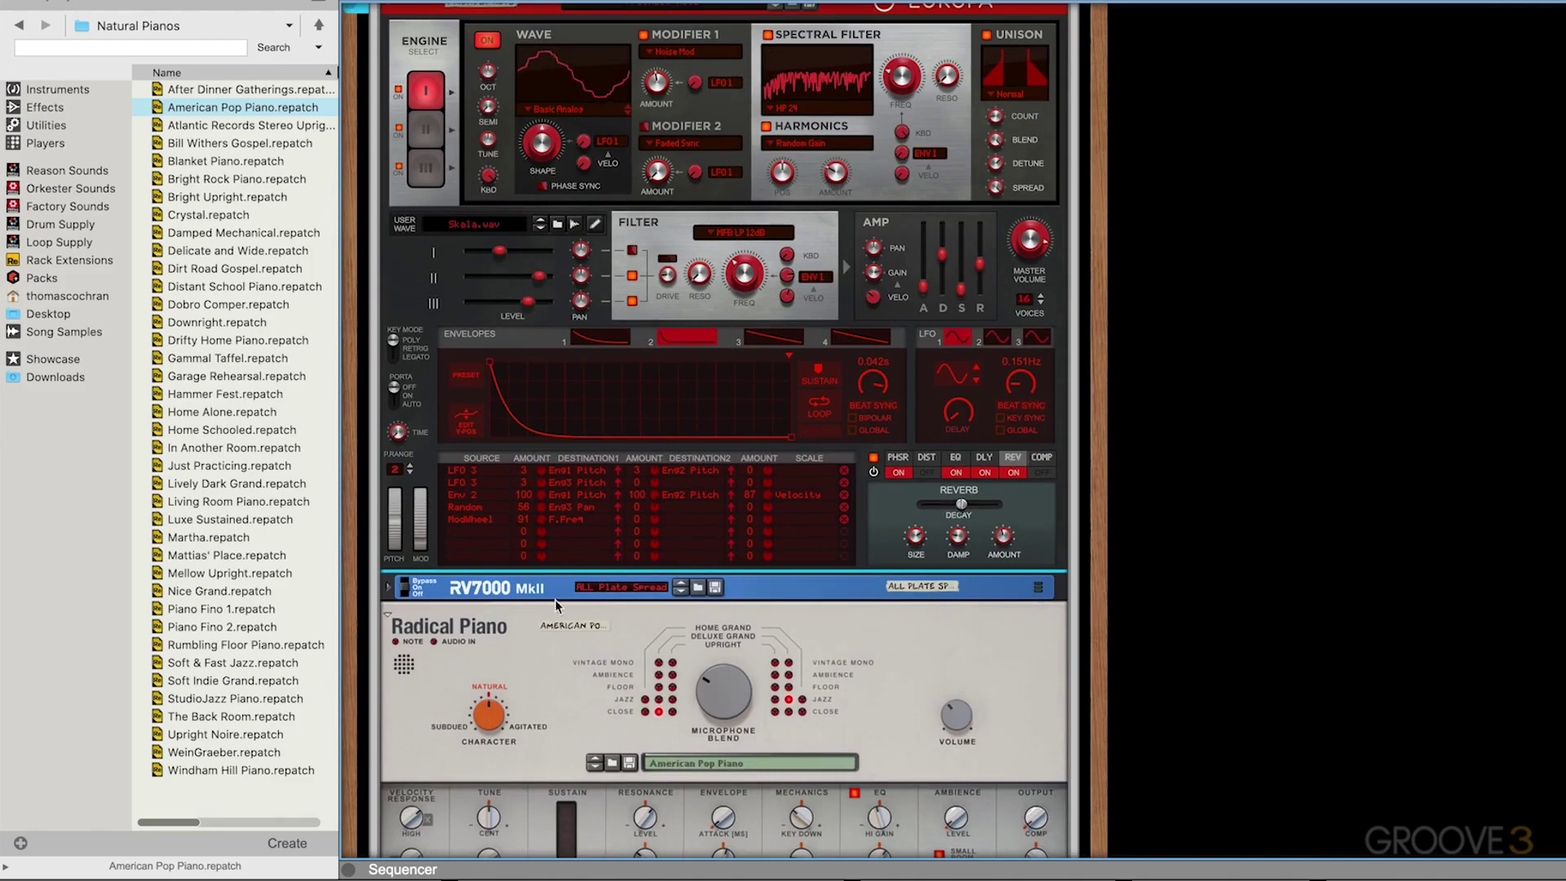
{"action": "scroll", "coordinate": [557, 605], "scroll_direction": "up", "scroll_amount": 5}
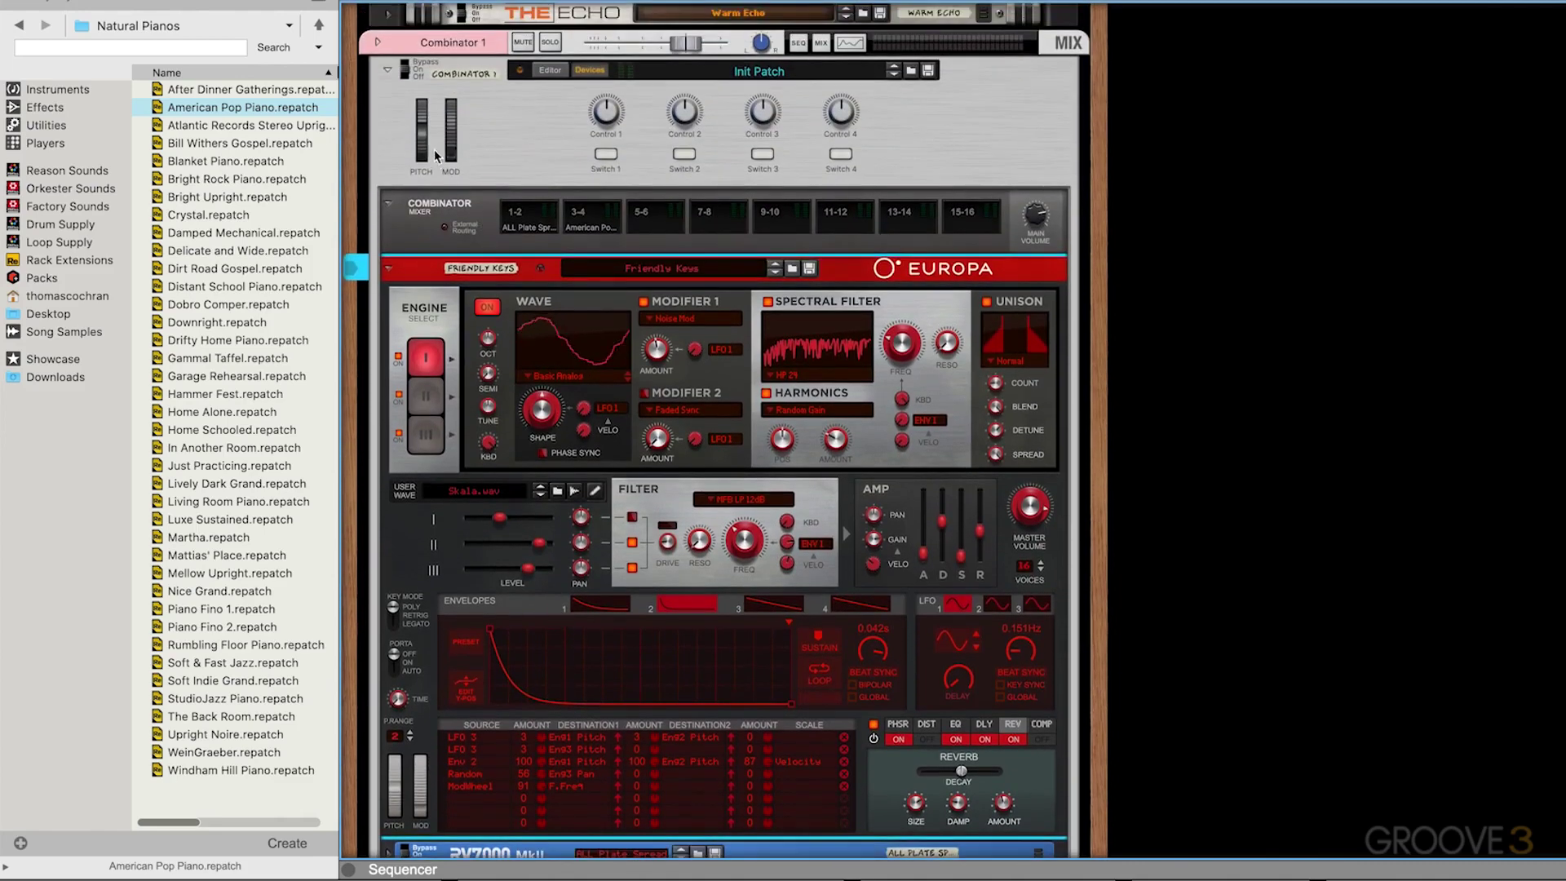
{"action": "left_click_drag", "start_coordinate": [423, 140], "coordinate": [424, 287]}
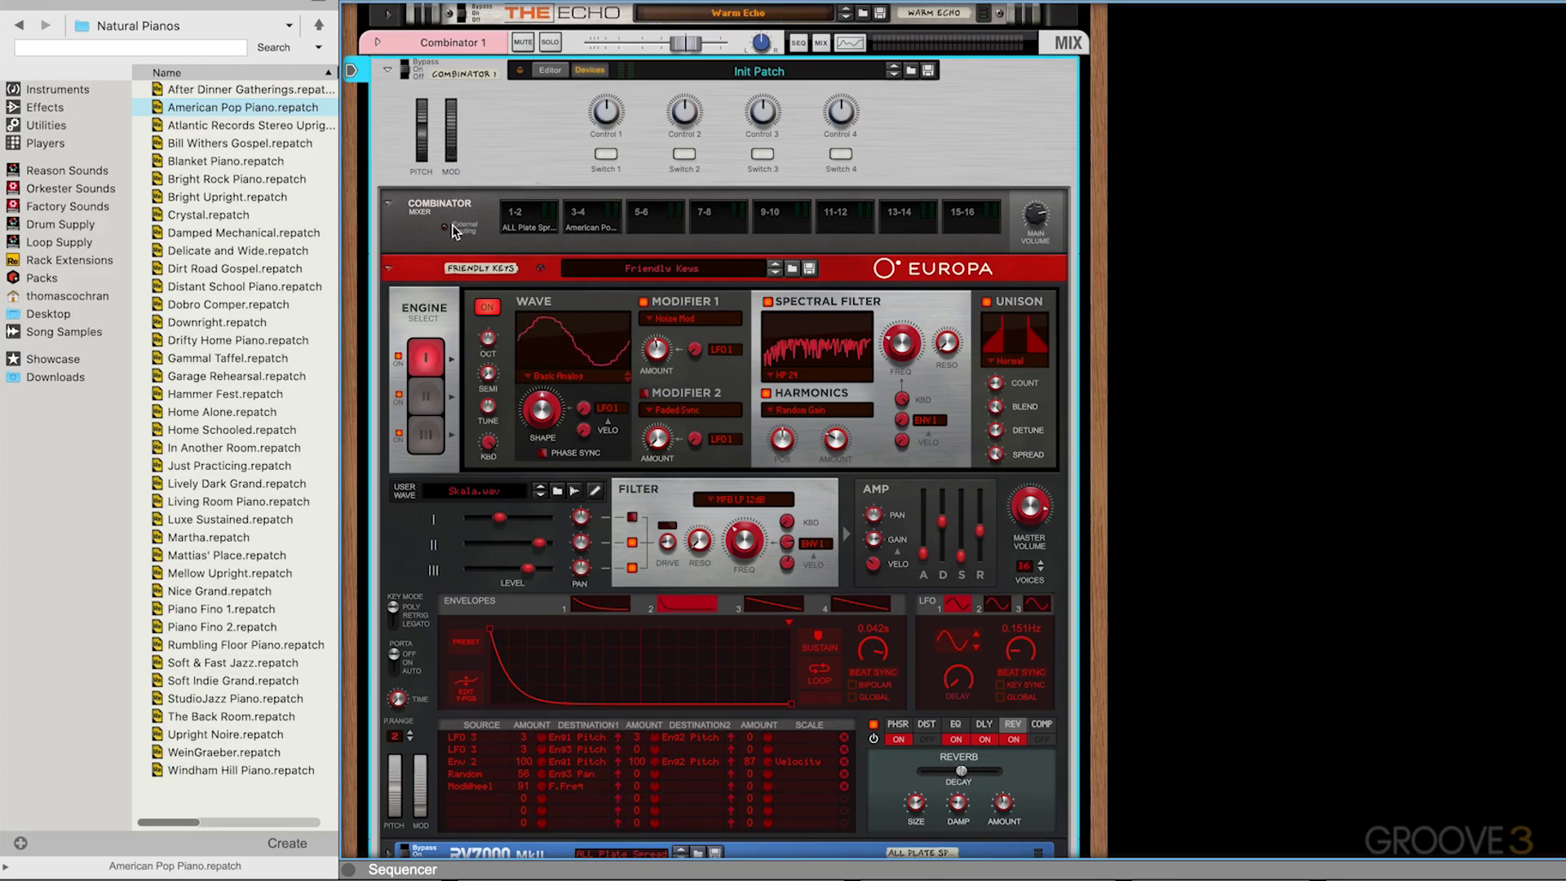
{"action": "mouse_move", "coordinate": [422, 122]}
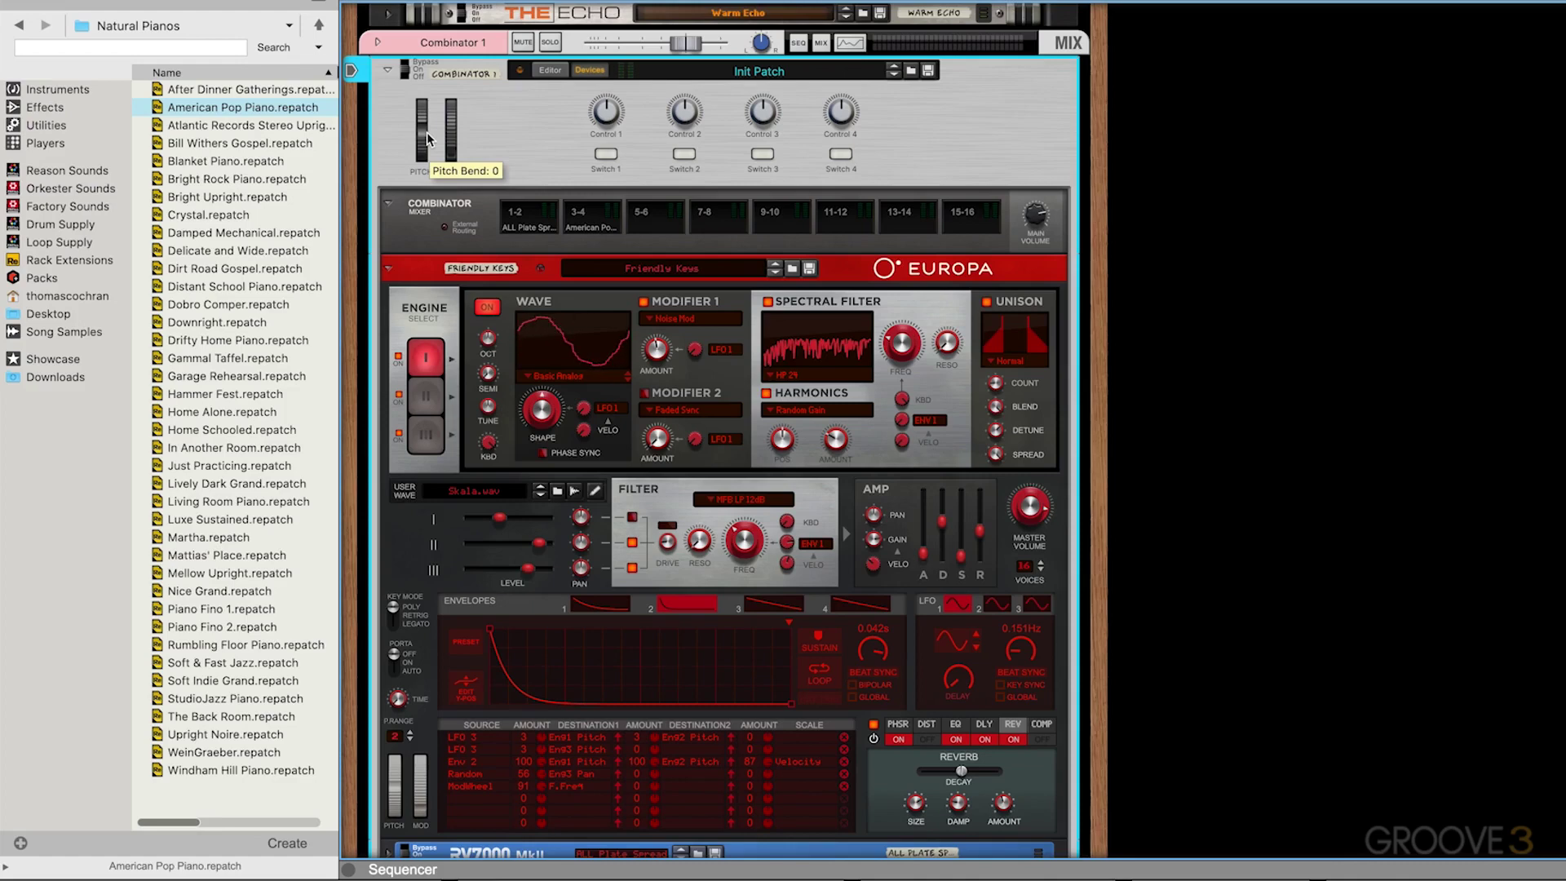
- Fold the Europa, Radical Piano and Combinator, then delete every device in the Combinator group
{"action": "left_click", "coordinate": [389, 268]}
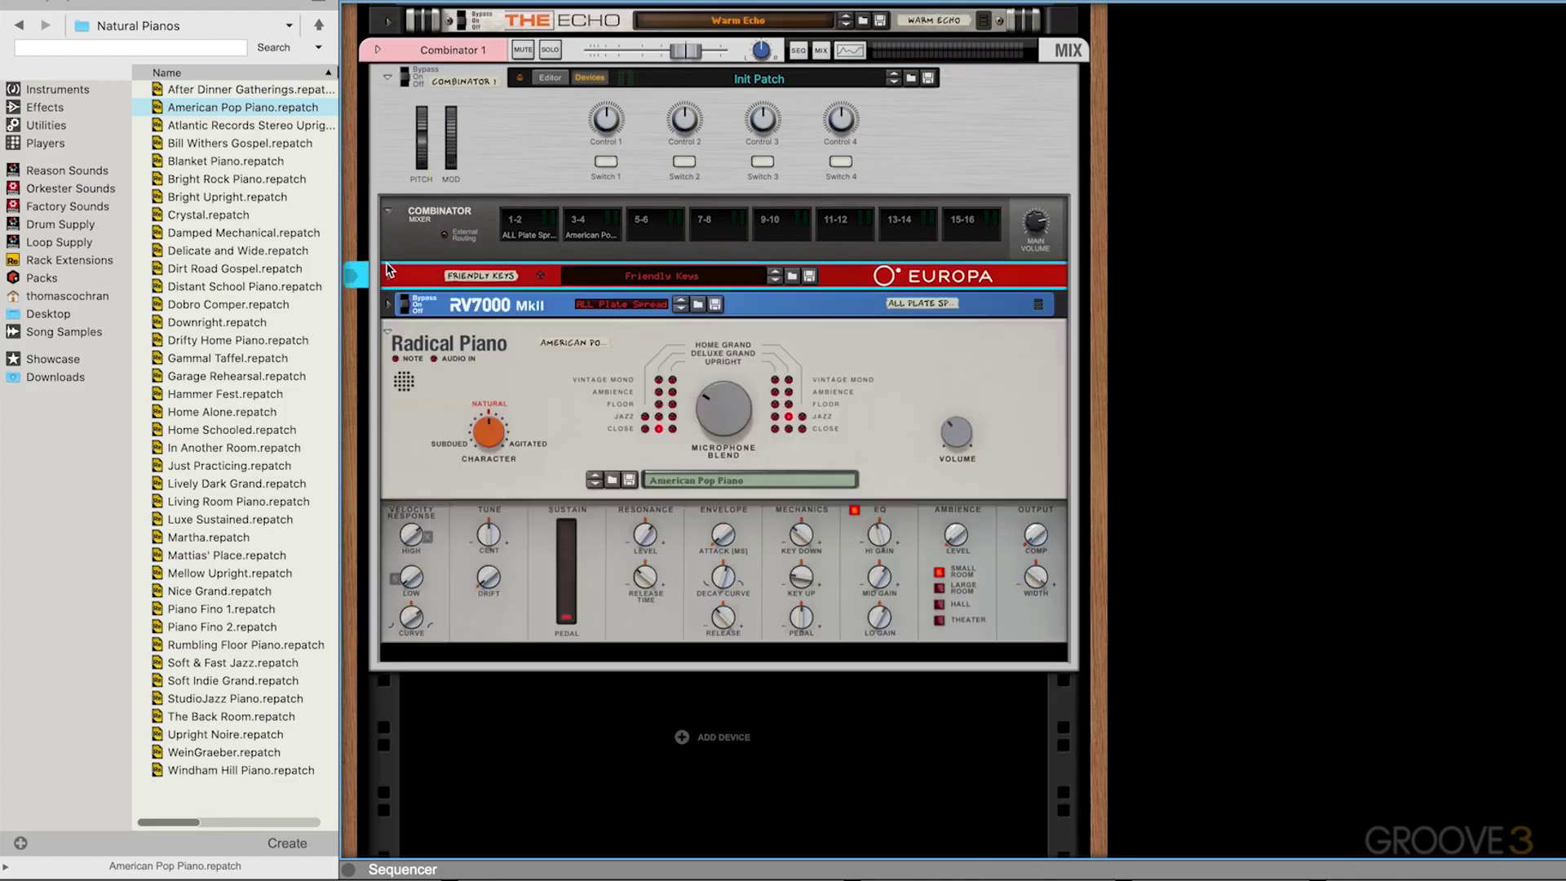
{"action": "left_click", "coordinate": [388, 335]}
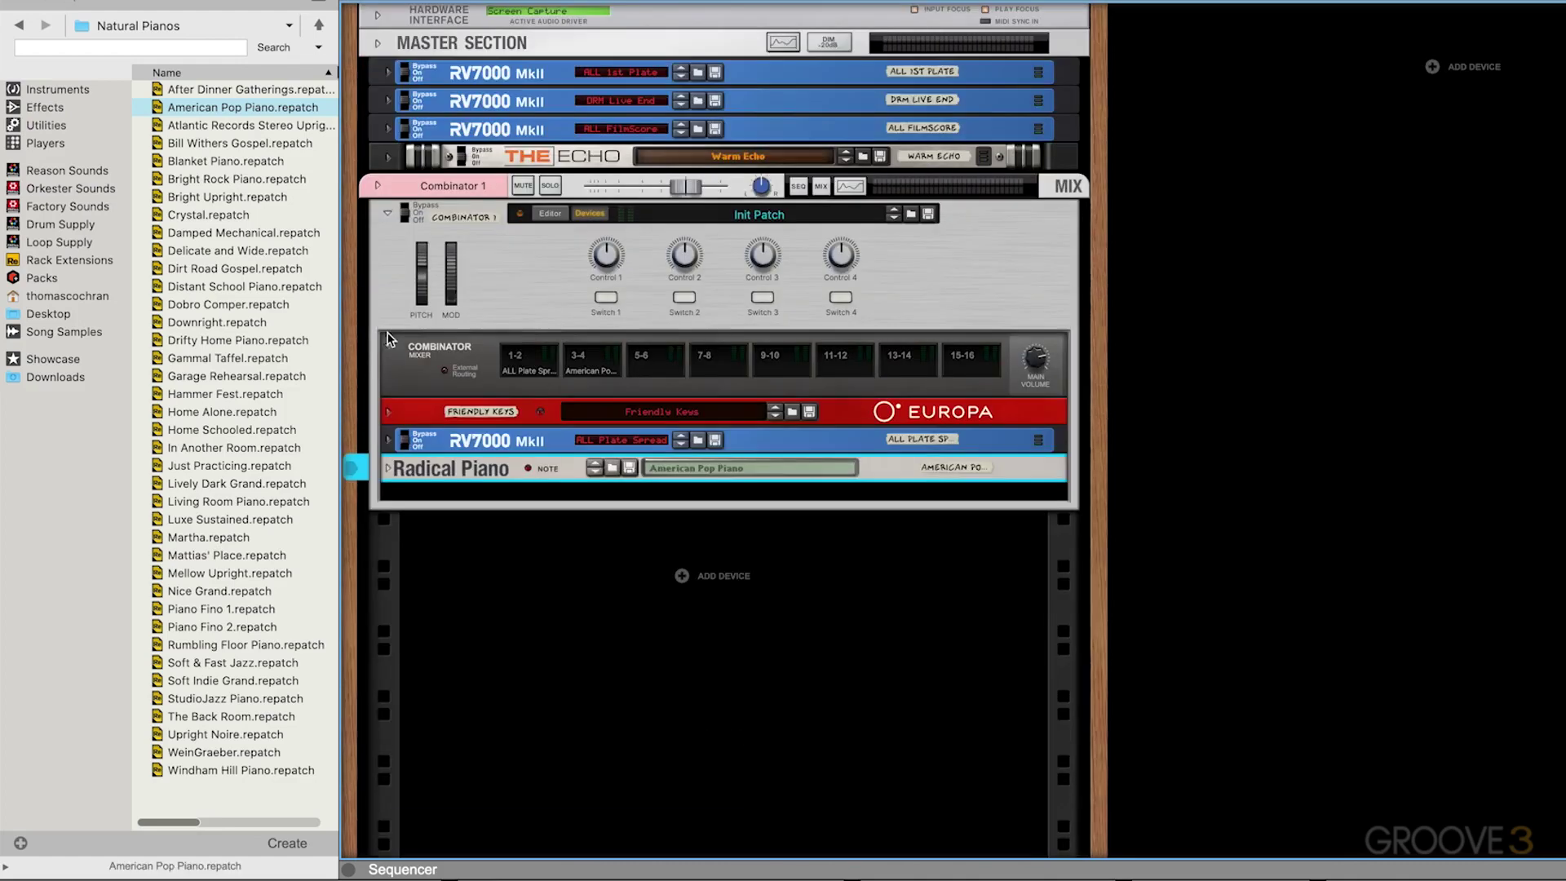
{"action": "left_click", "coordinate": [388, 213]}
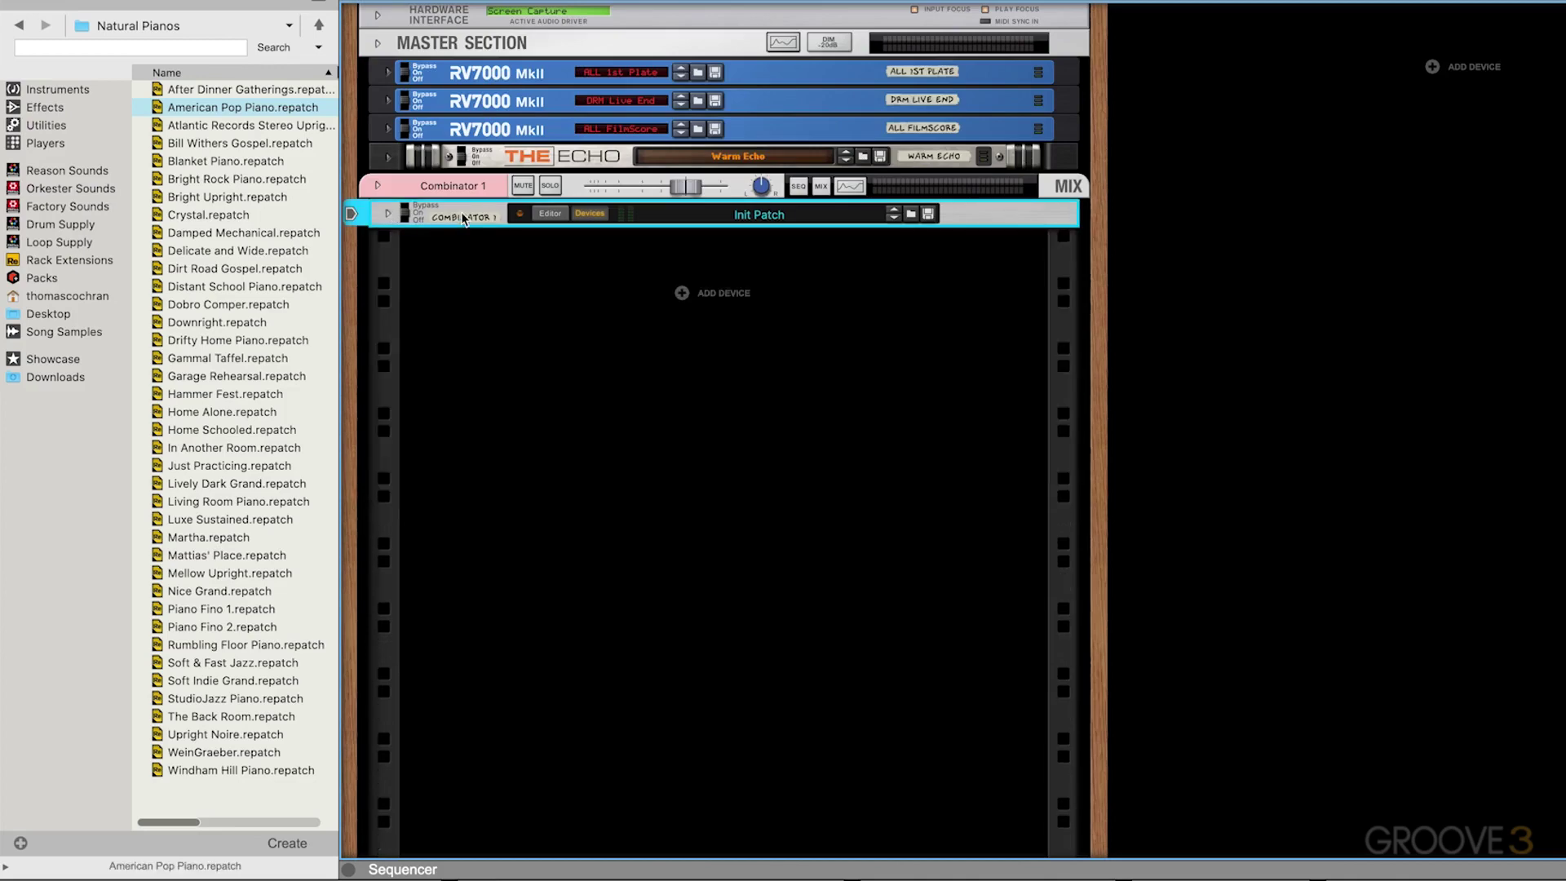
{"action": "key", "text": "Delete"}
{"action": "left_click", "coordinate": [1133, 279]}
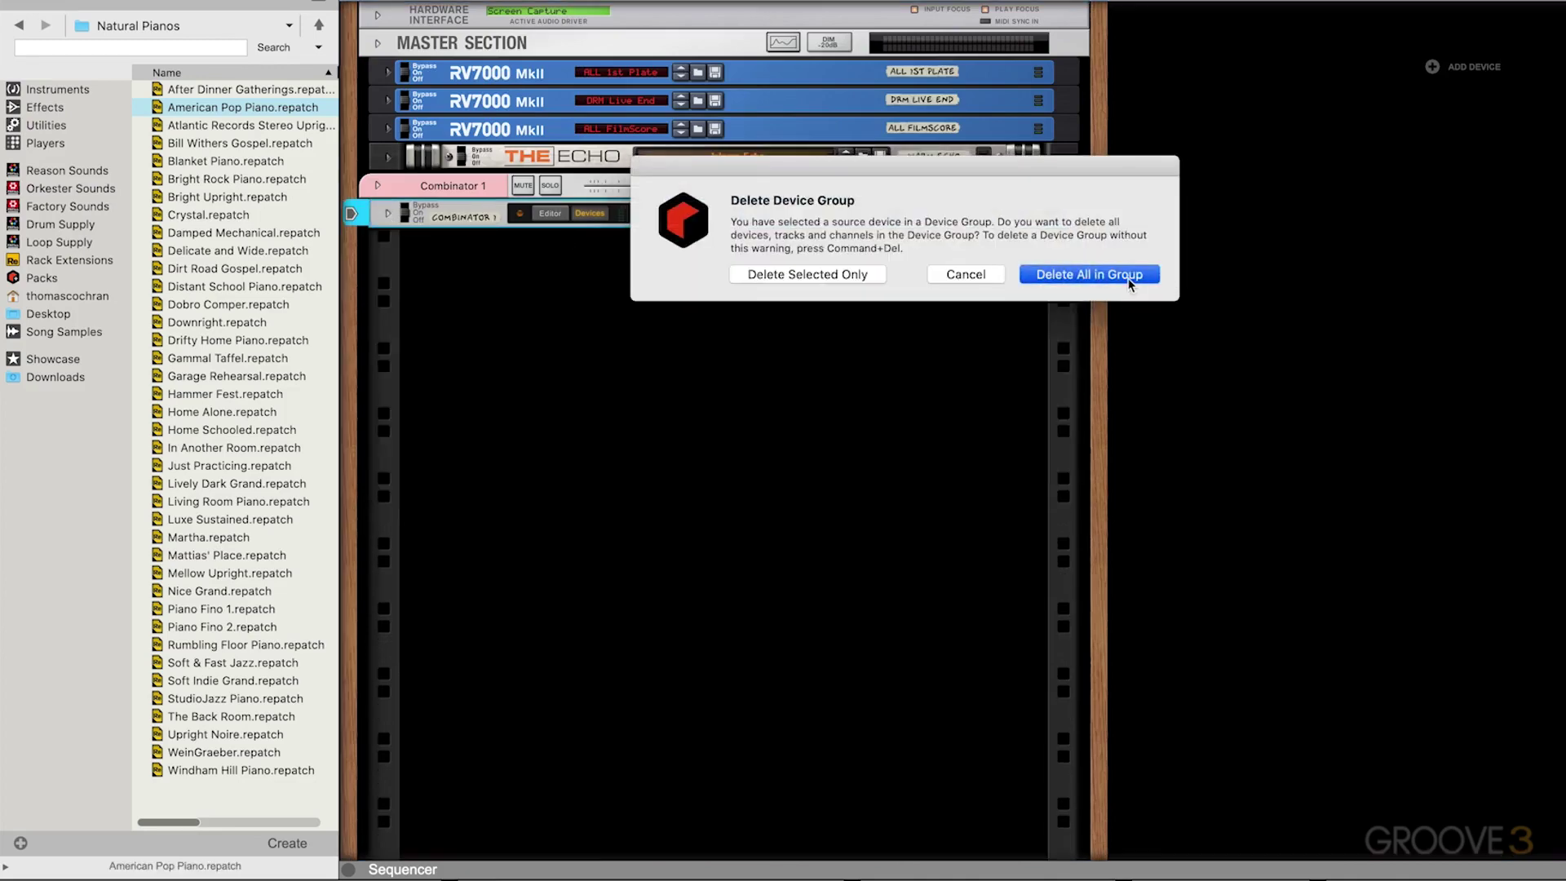
- Add a standalone Europa synth with an RV7000 MkII reverb below it
{"action": "left_click", "coordinate": [77, 89]}
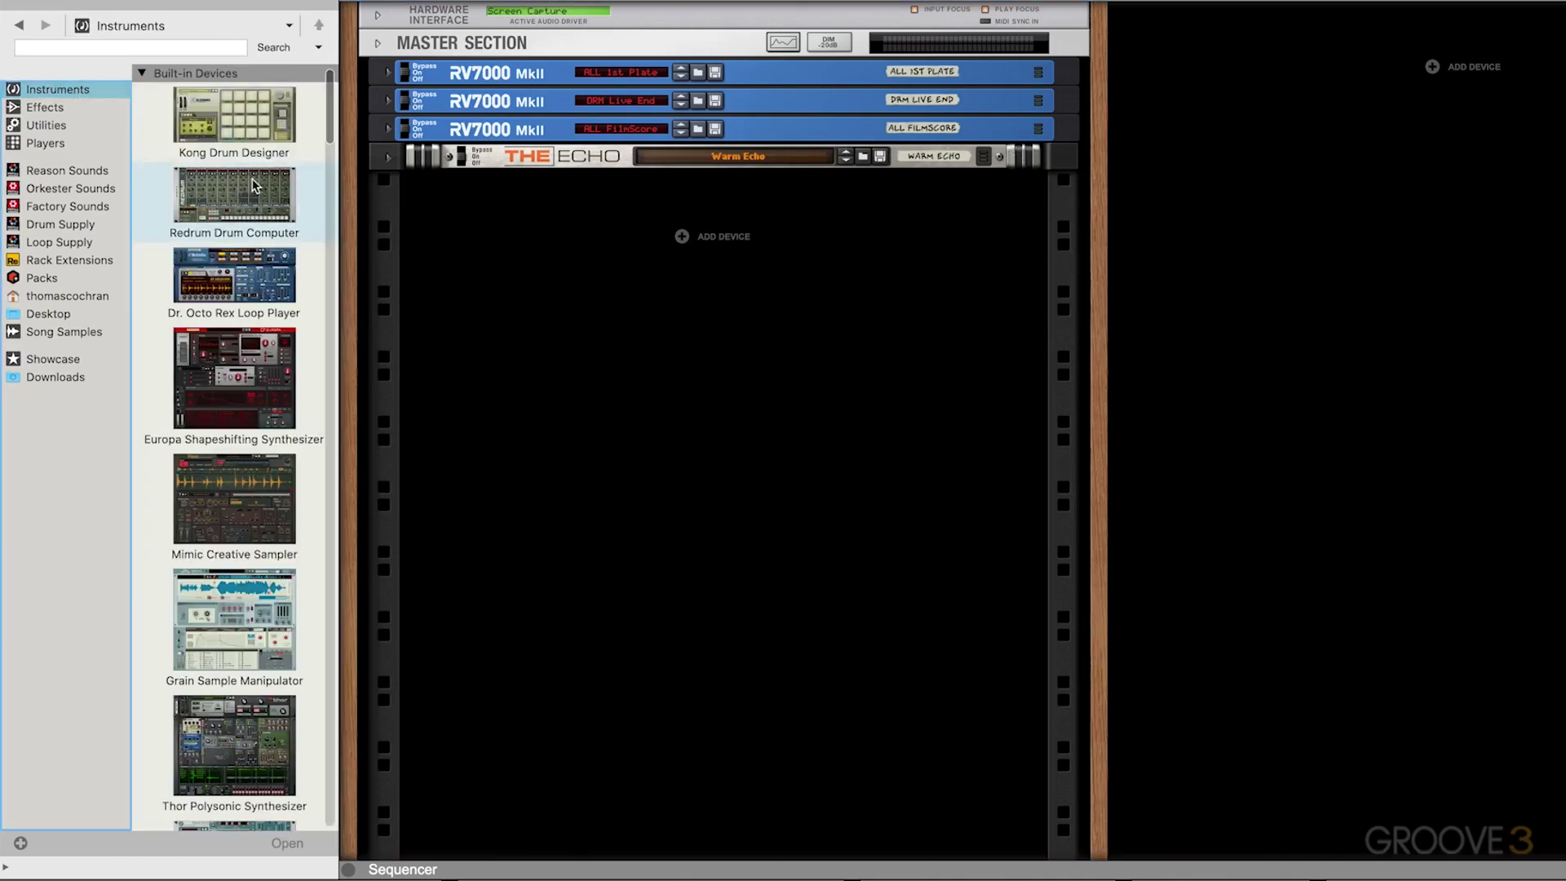
{"action": "left_click_drag", "start_coordinate": [262, 391], "coordinate": [560, 408]}
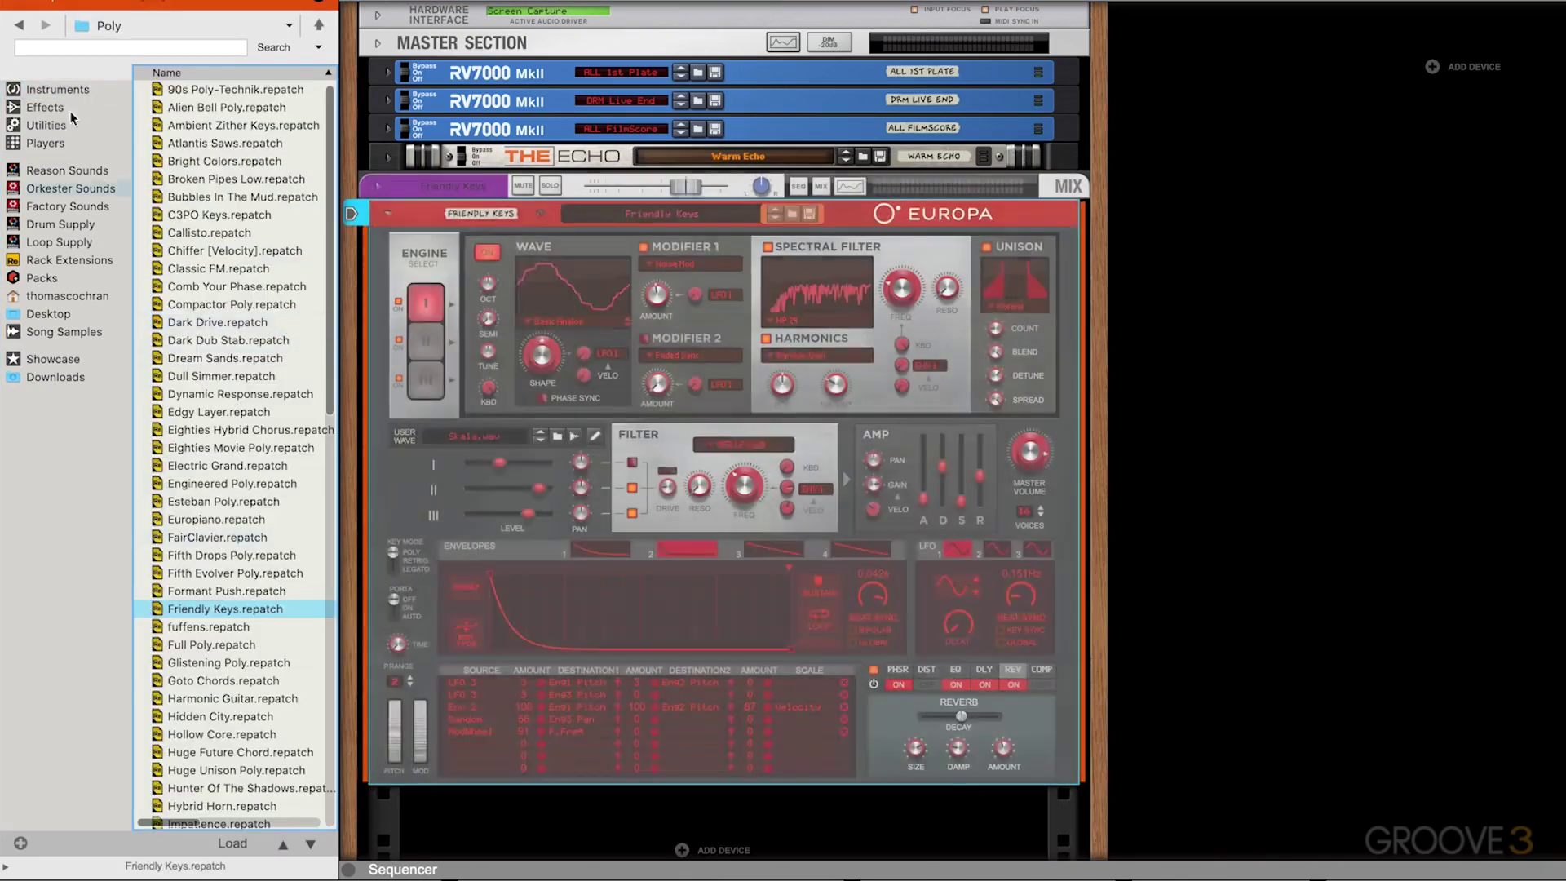
{"action": "left_click", "coordinate": [57, 124]}
{"action": "left_click", "coordinate": [45, 107]}
{"action": "left_click_drag", "start_coordinate": [235, 398], "coordinate": [544, 781]}
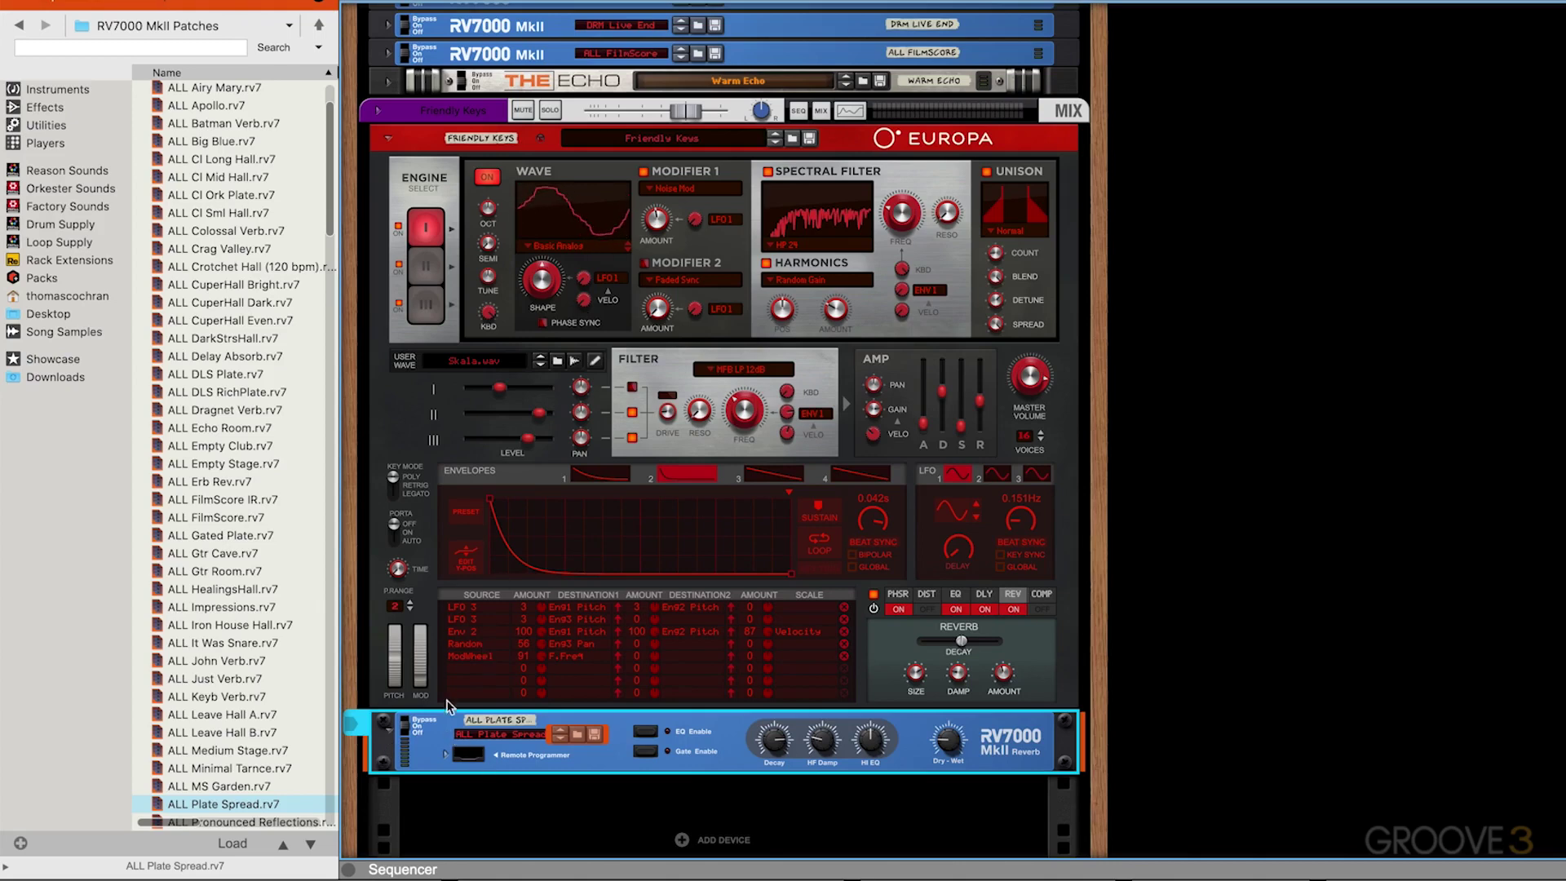
{"action": "left_click", "coordinate": [505, 138]}
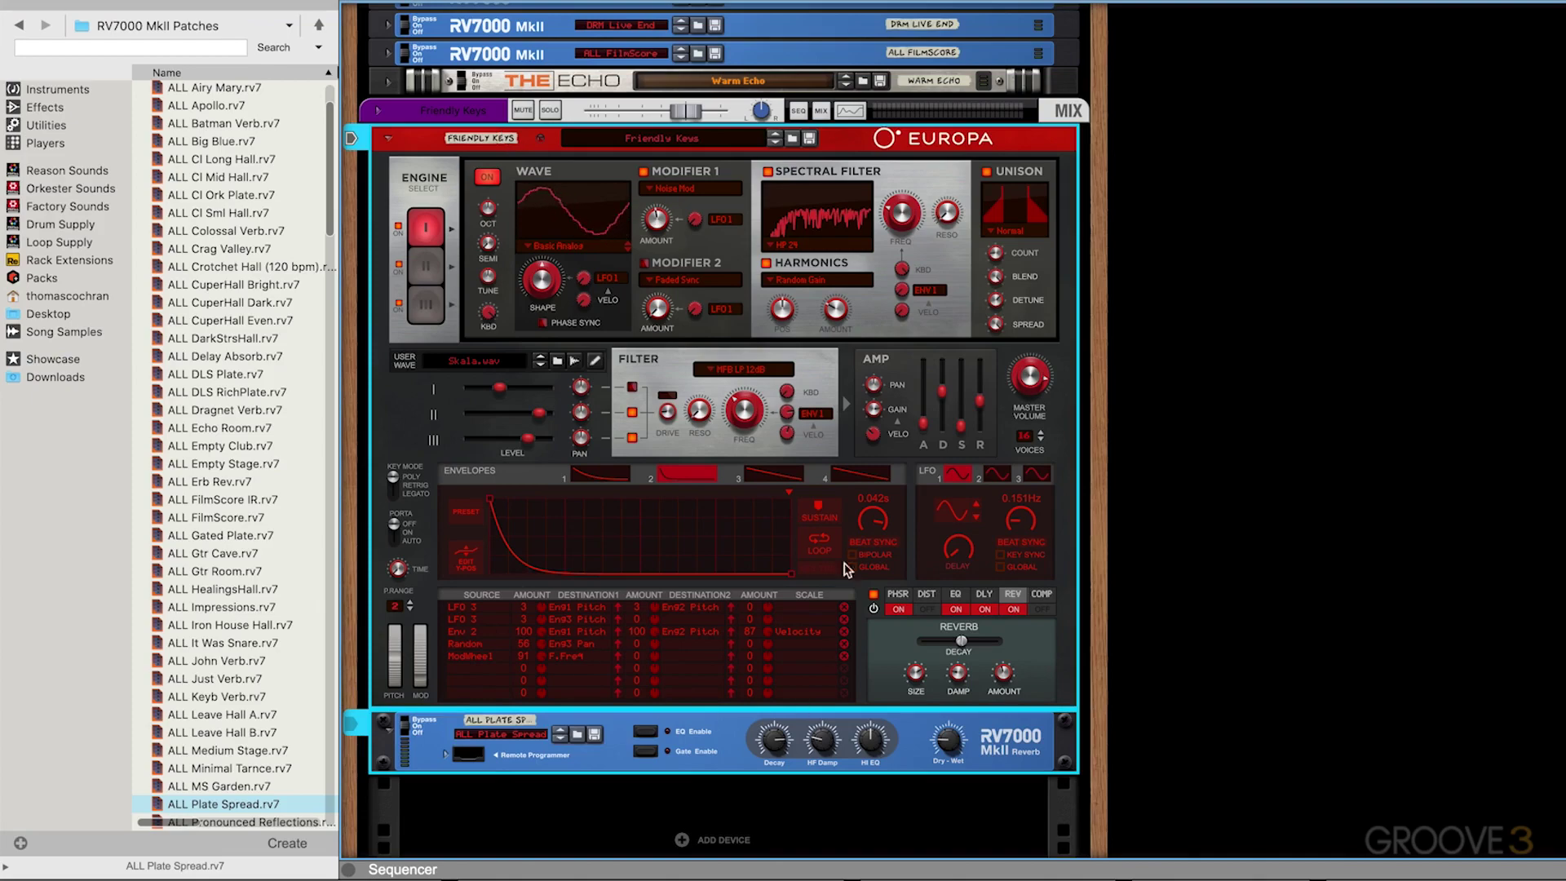
{"action": "right_click", "coordinate": [455, 144]}
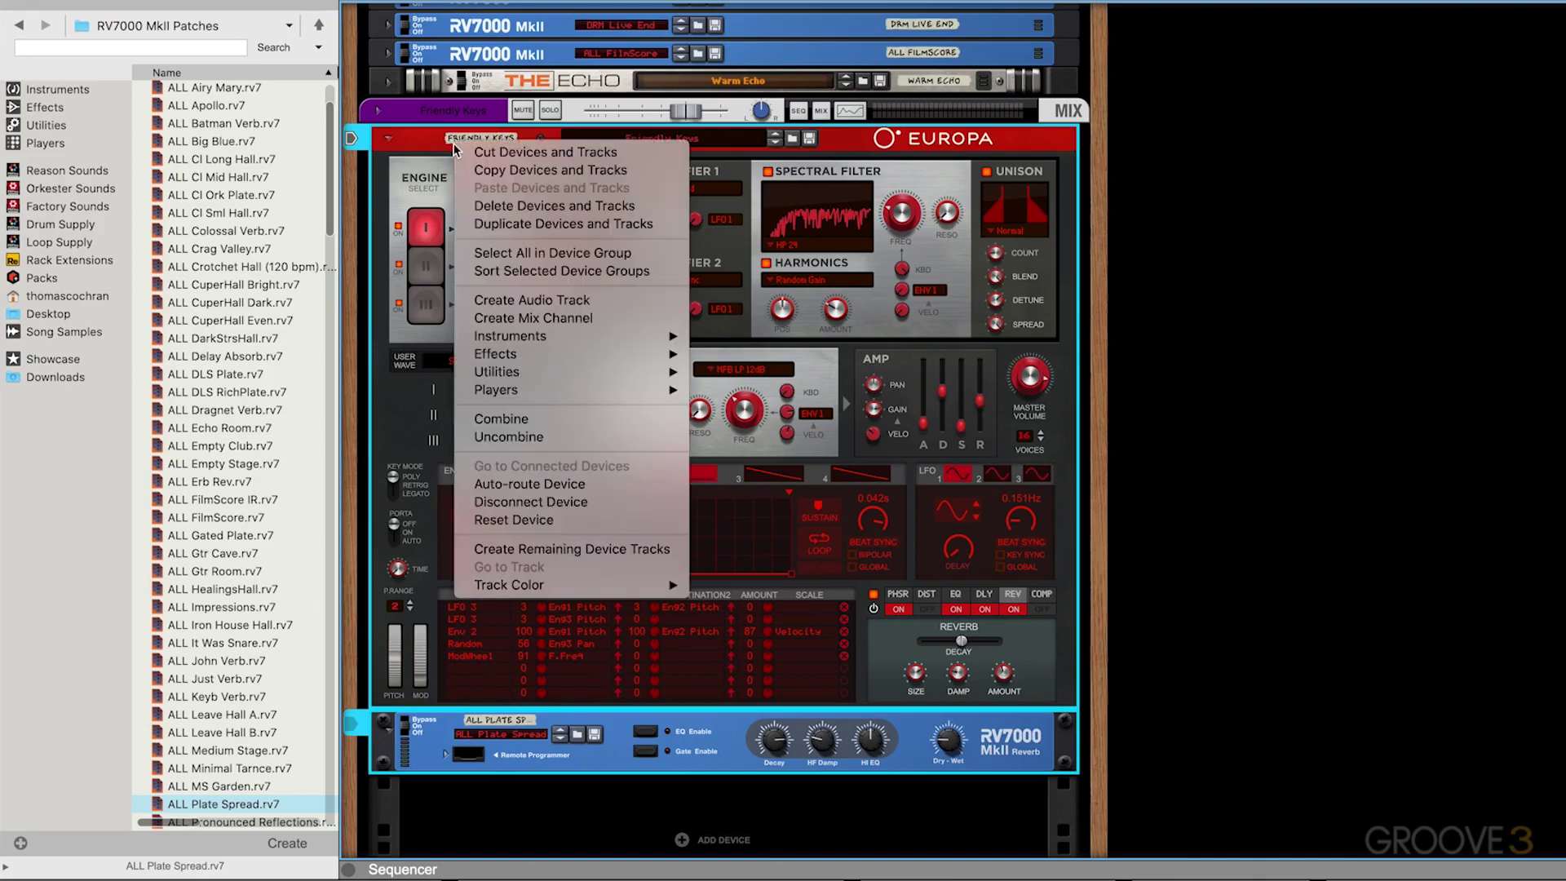
{"action": "left_click", "coordinate": [520, 423]}
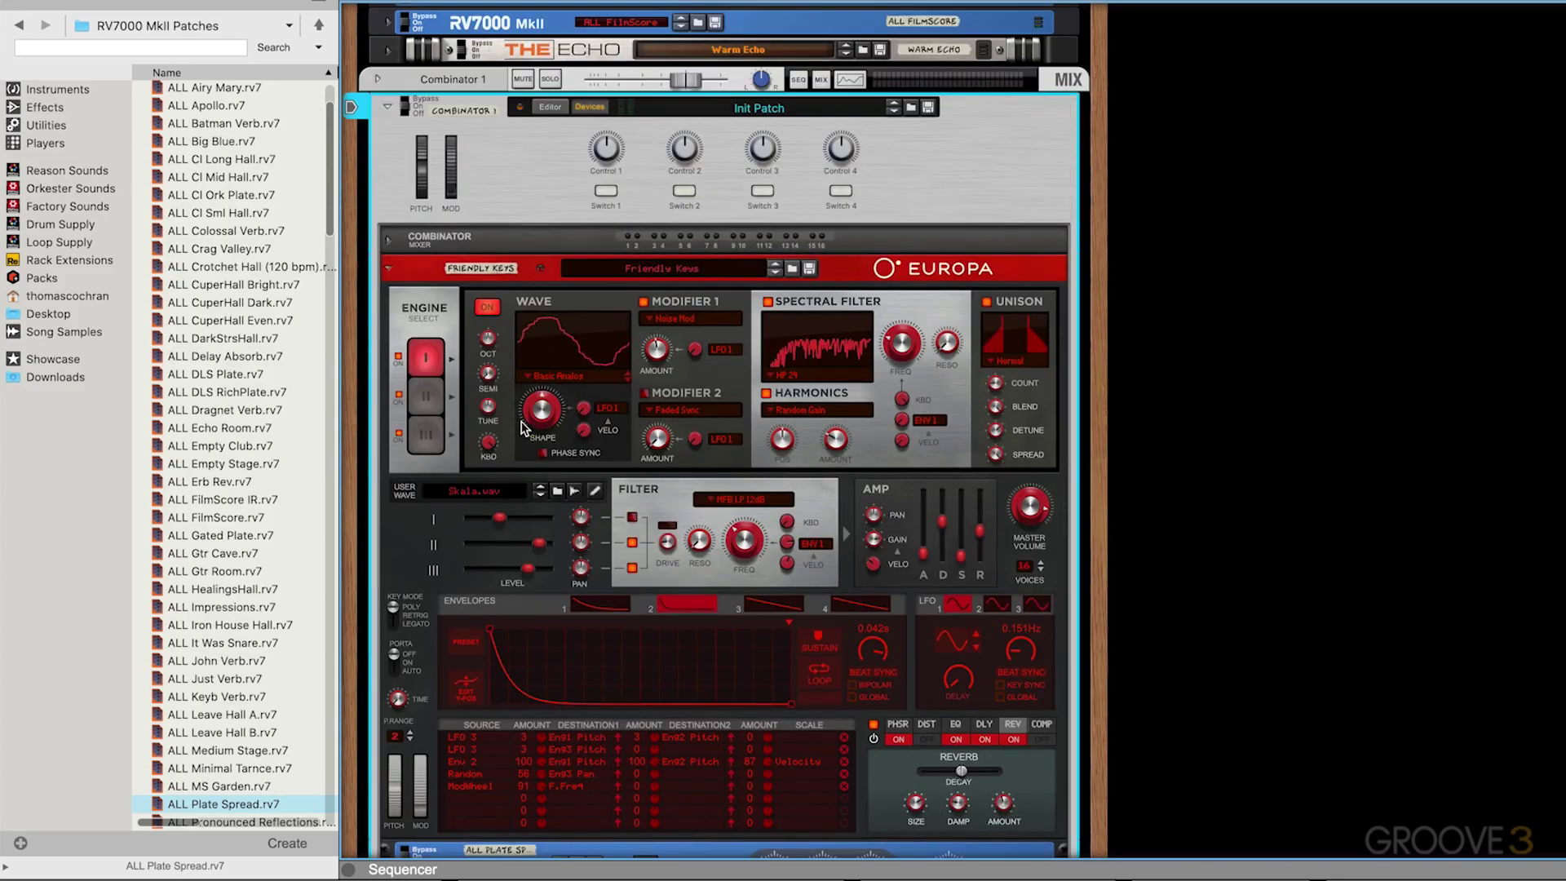
{"action": "scroll", "coordinate": [504, 347], "scroll_direction": "up", "scroll_amount": 2}
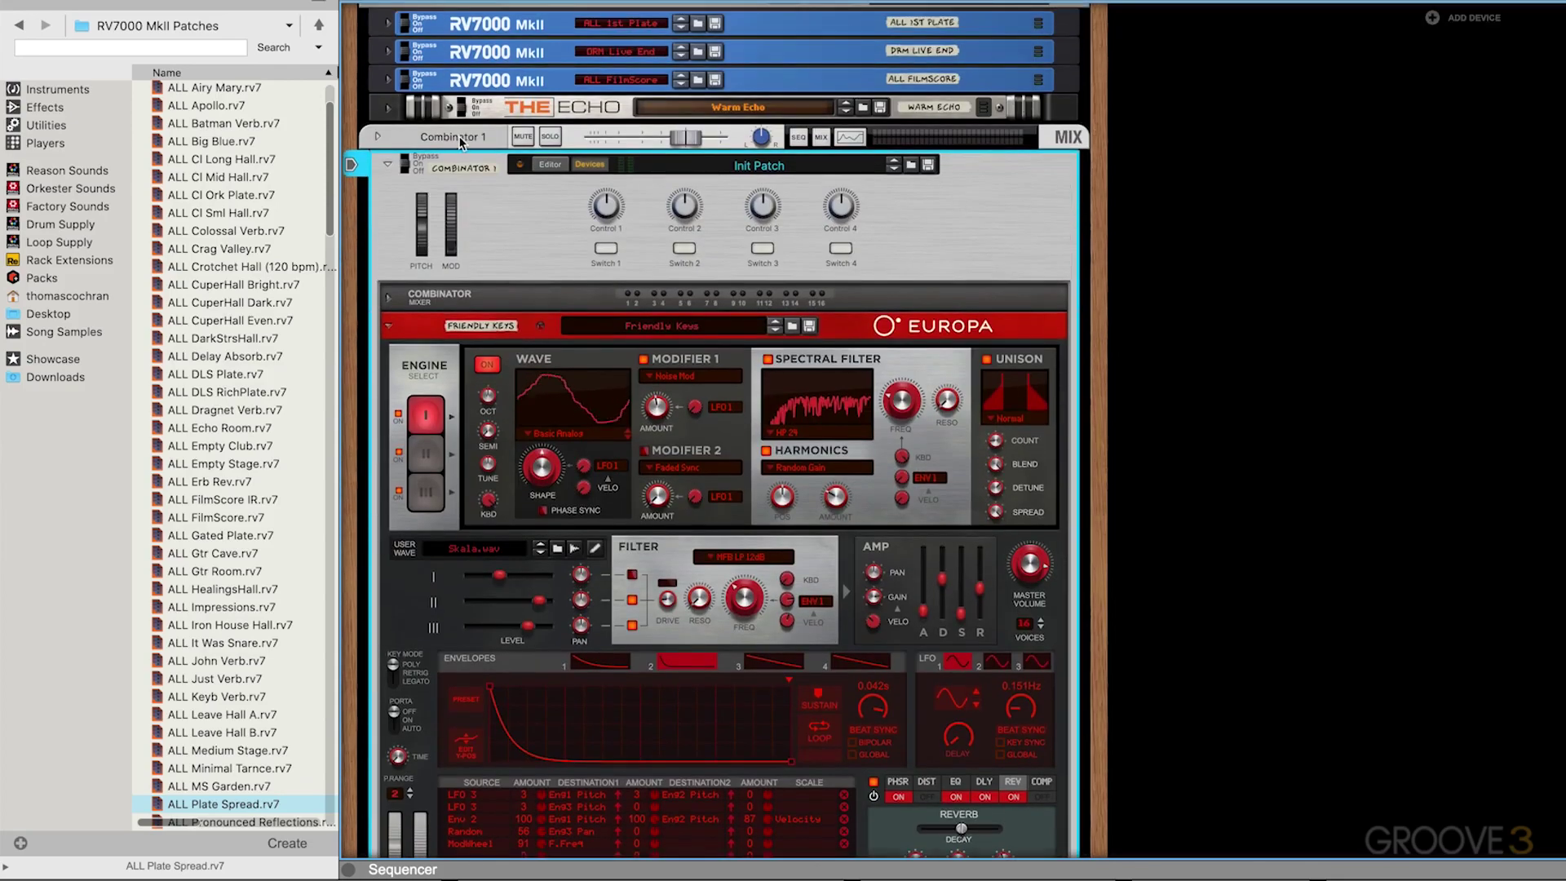
{"action": "left_click", "coordinate": [511, 217]}
{"action": "right_click", "coordinate": [535, 228]}
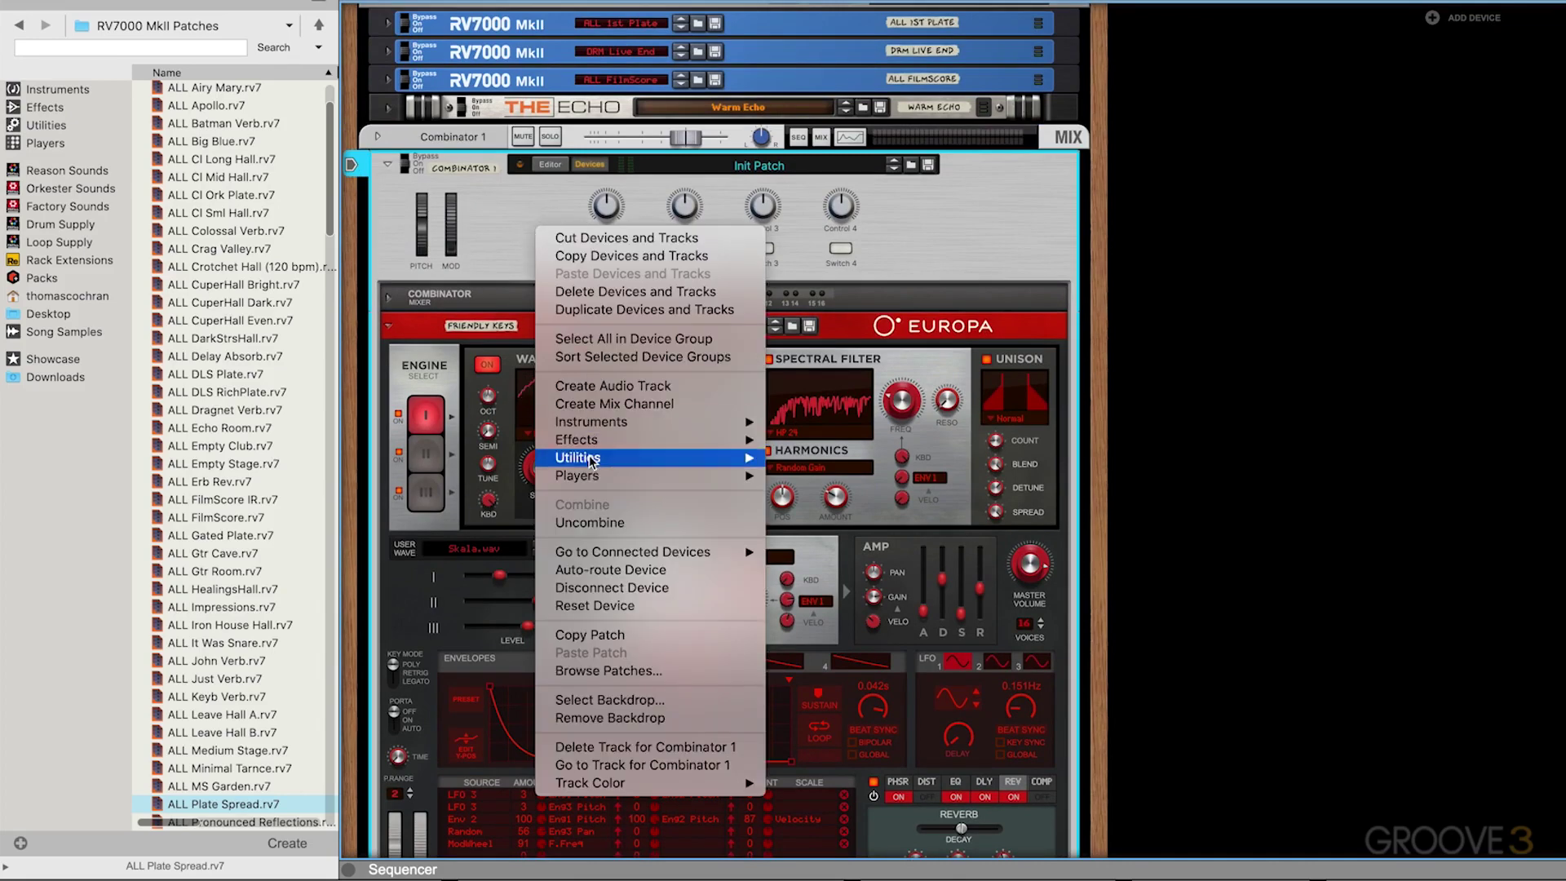
{"action": "left_click", "coordinate": [598, 525]}
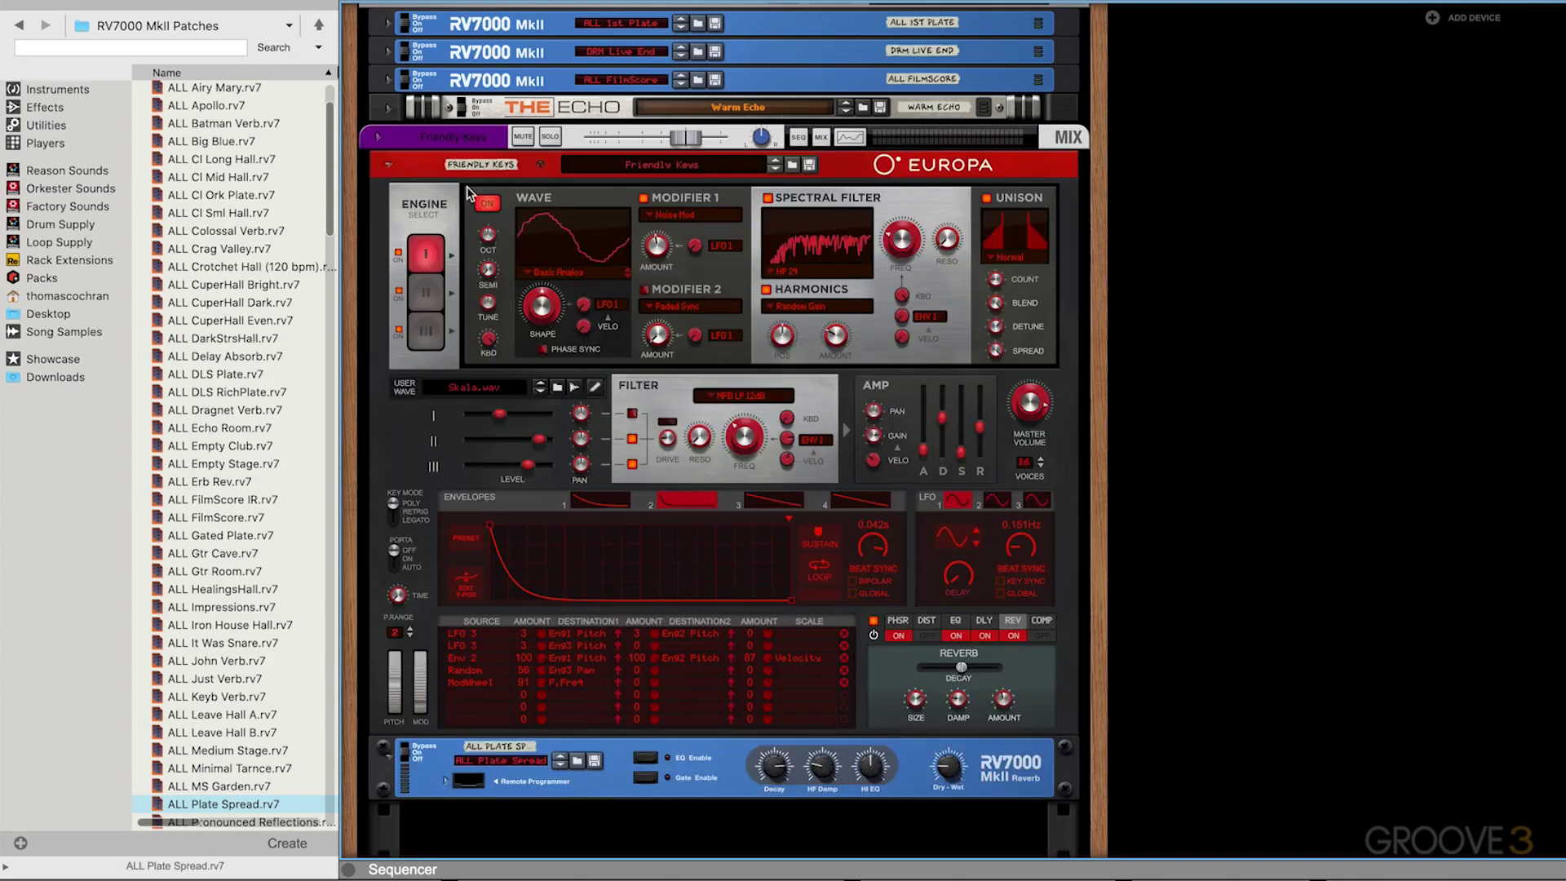
{"action": "key", "text": "ctrl+z"}
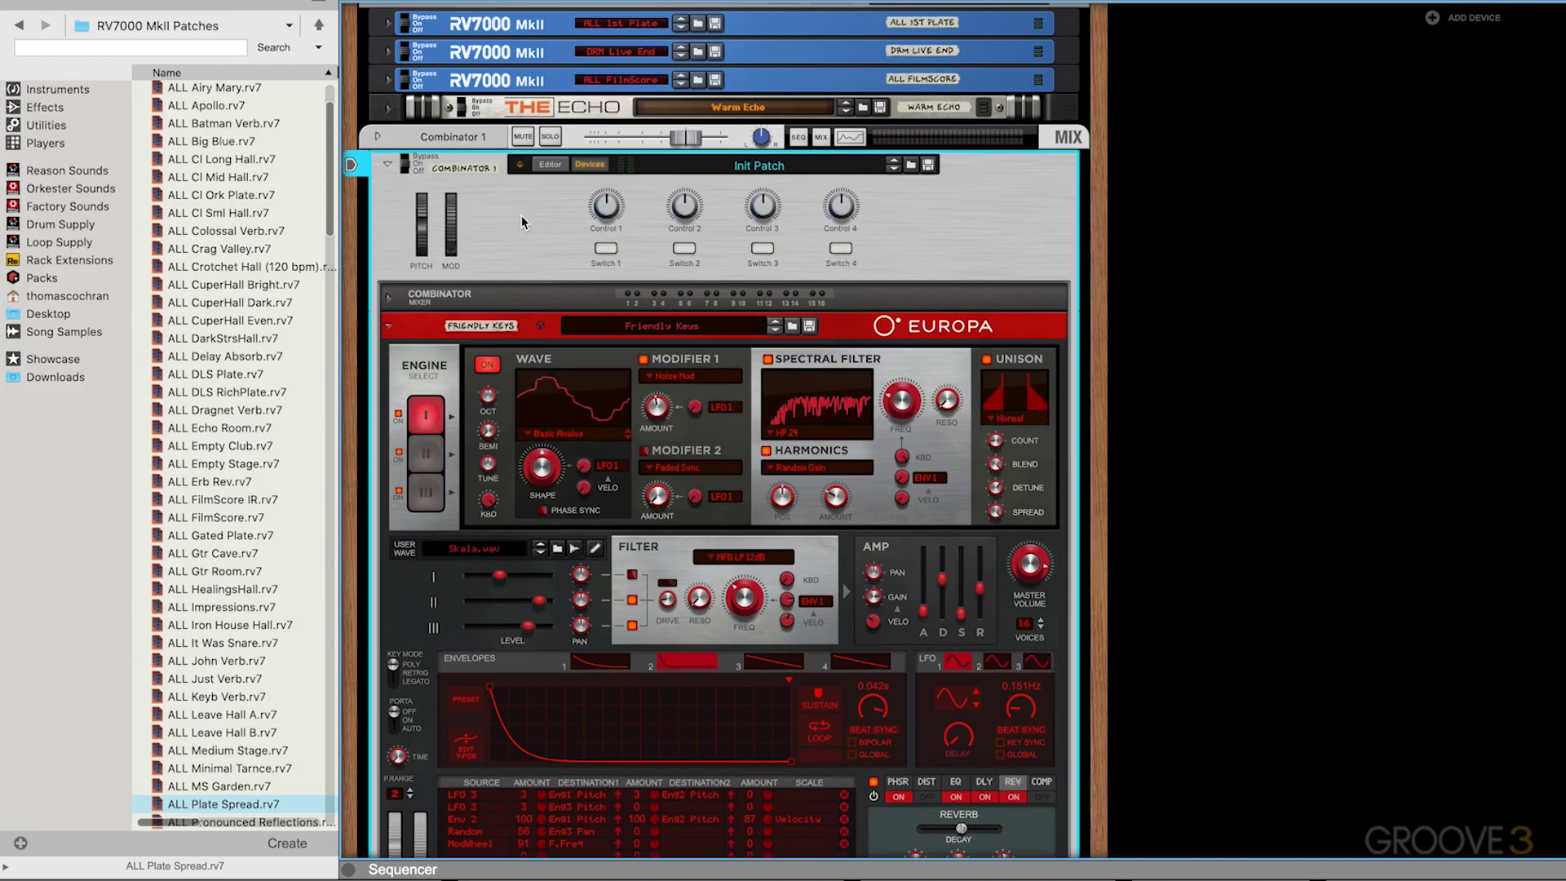
- Add a Line Mixer 6:2 inside the Combinator
{"action": "left_click", "coordinate": [388, 326]}
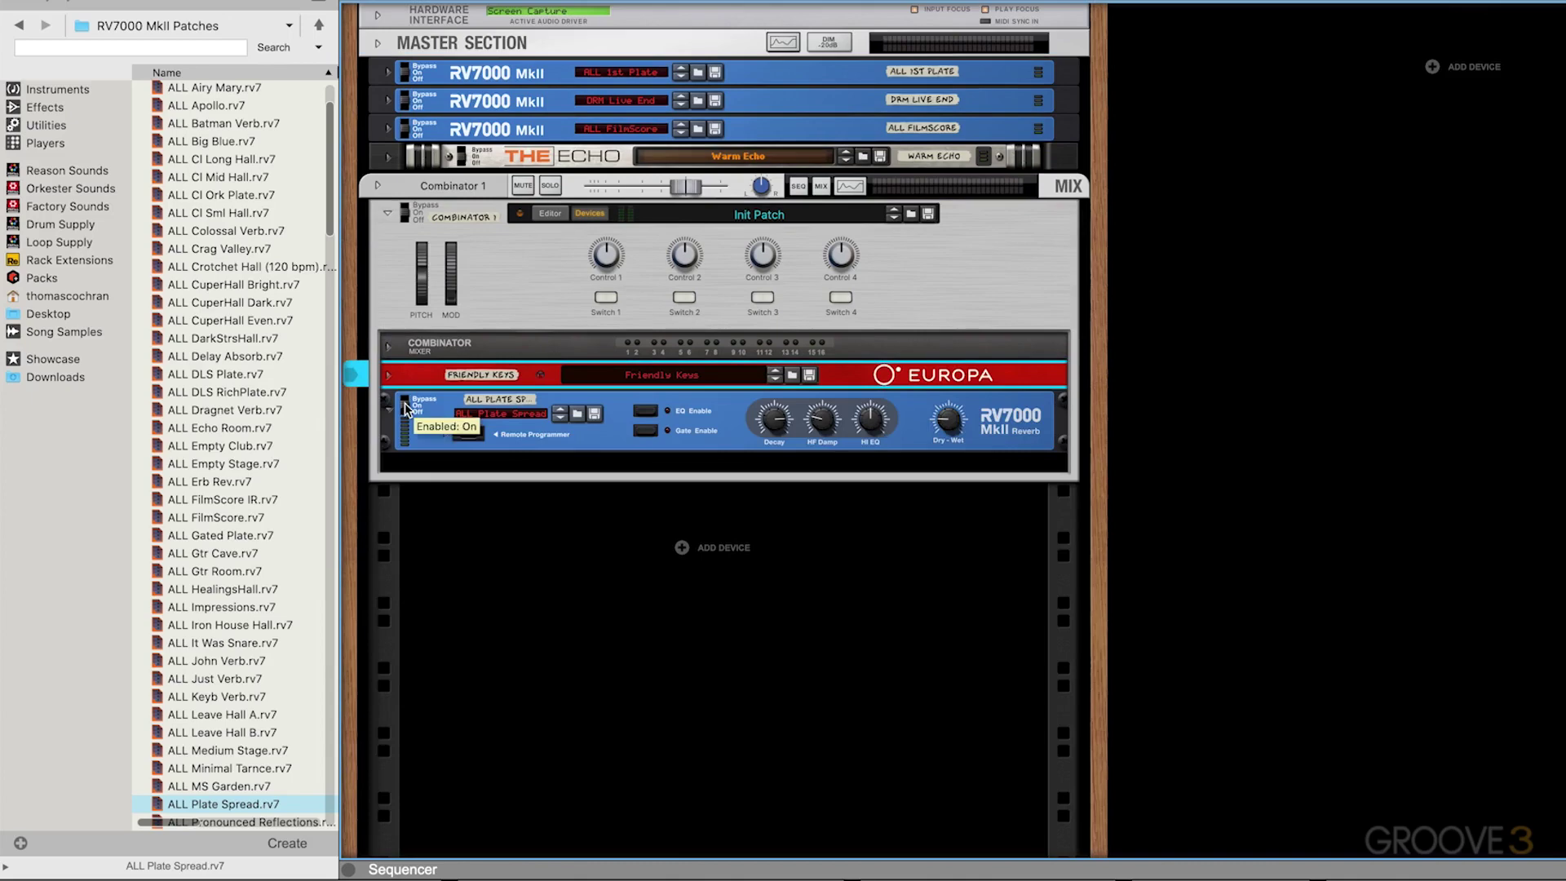
{"action": "left_click", "coordinate": [390, 347]}
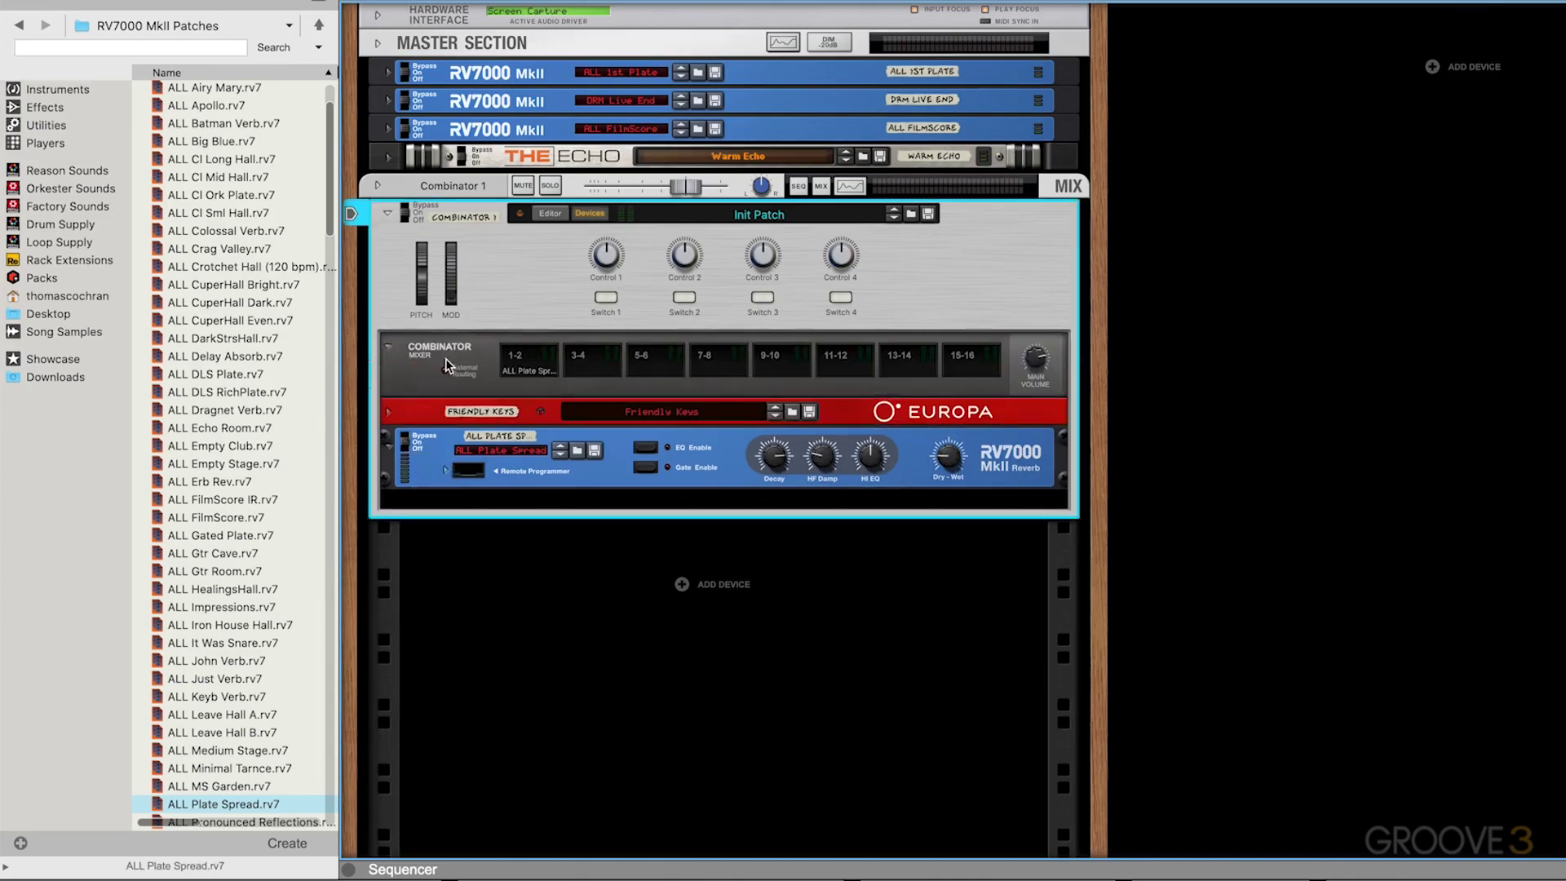
{"action": "left_click", "coordinate": [47, 125]}
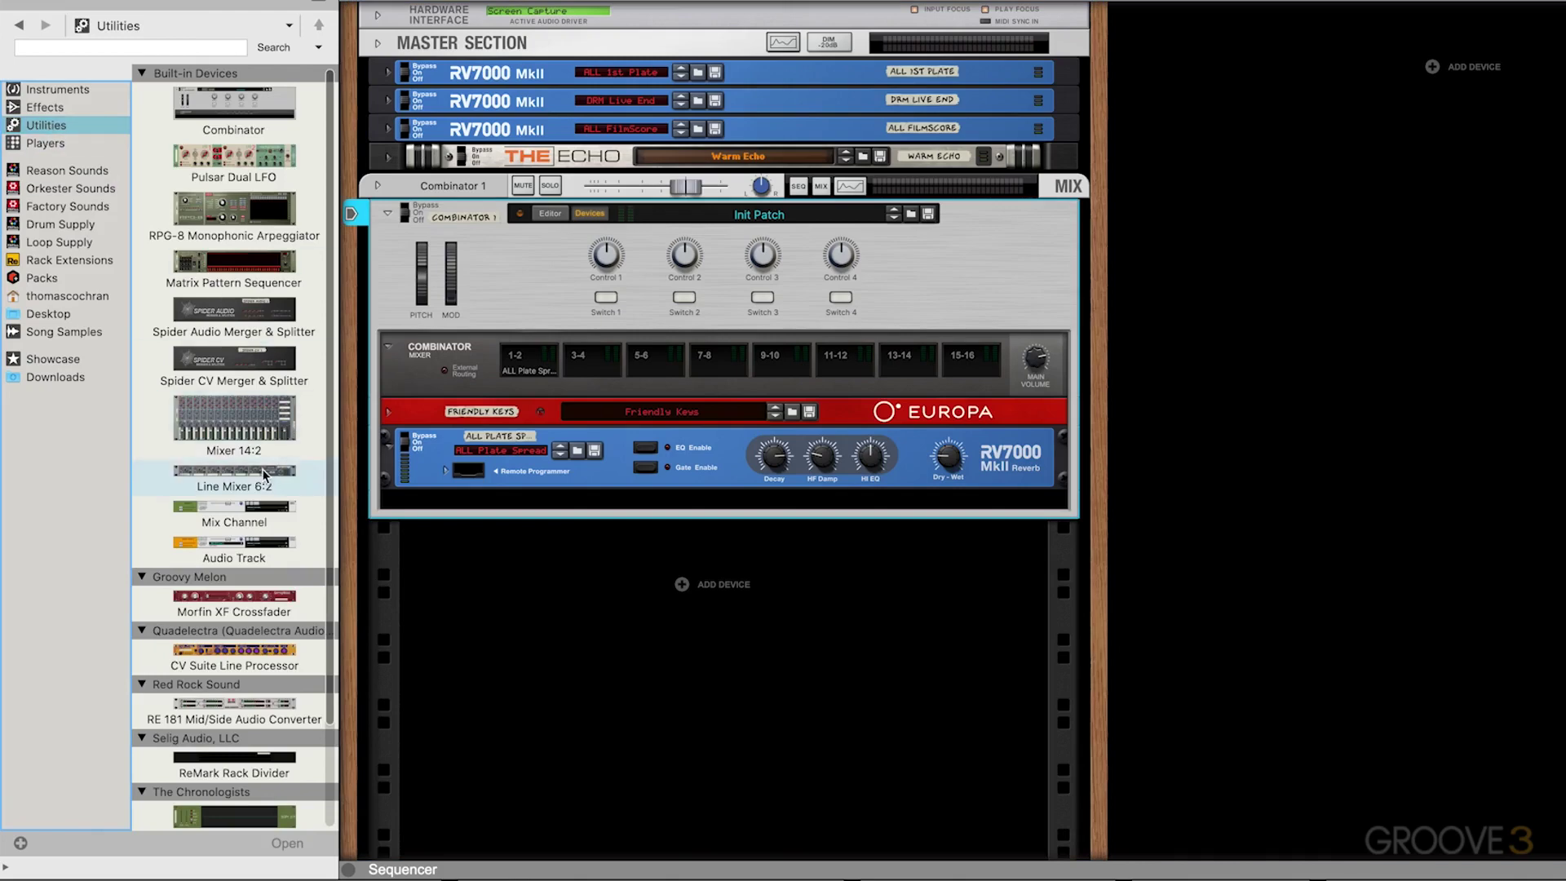
{"action": "left_click_drag", "start_coordinate": [262, 473], "coordinate": [515, 406]}
- Cable the mixer's master output and route the reverb output into mixer input 1
{"action": "key", "text": "Tab"}
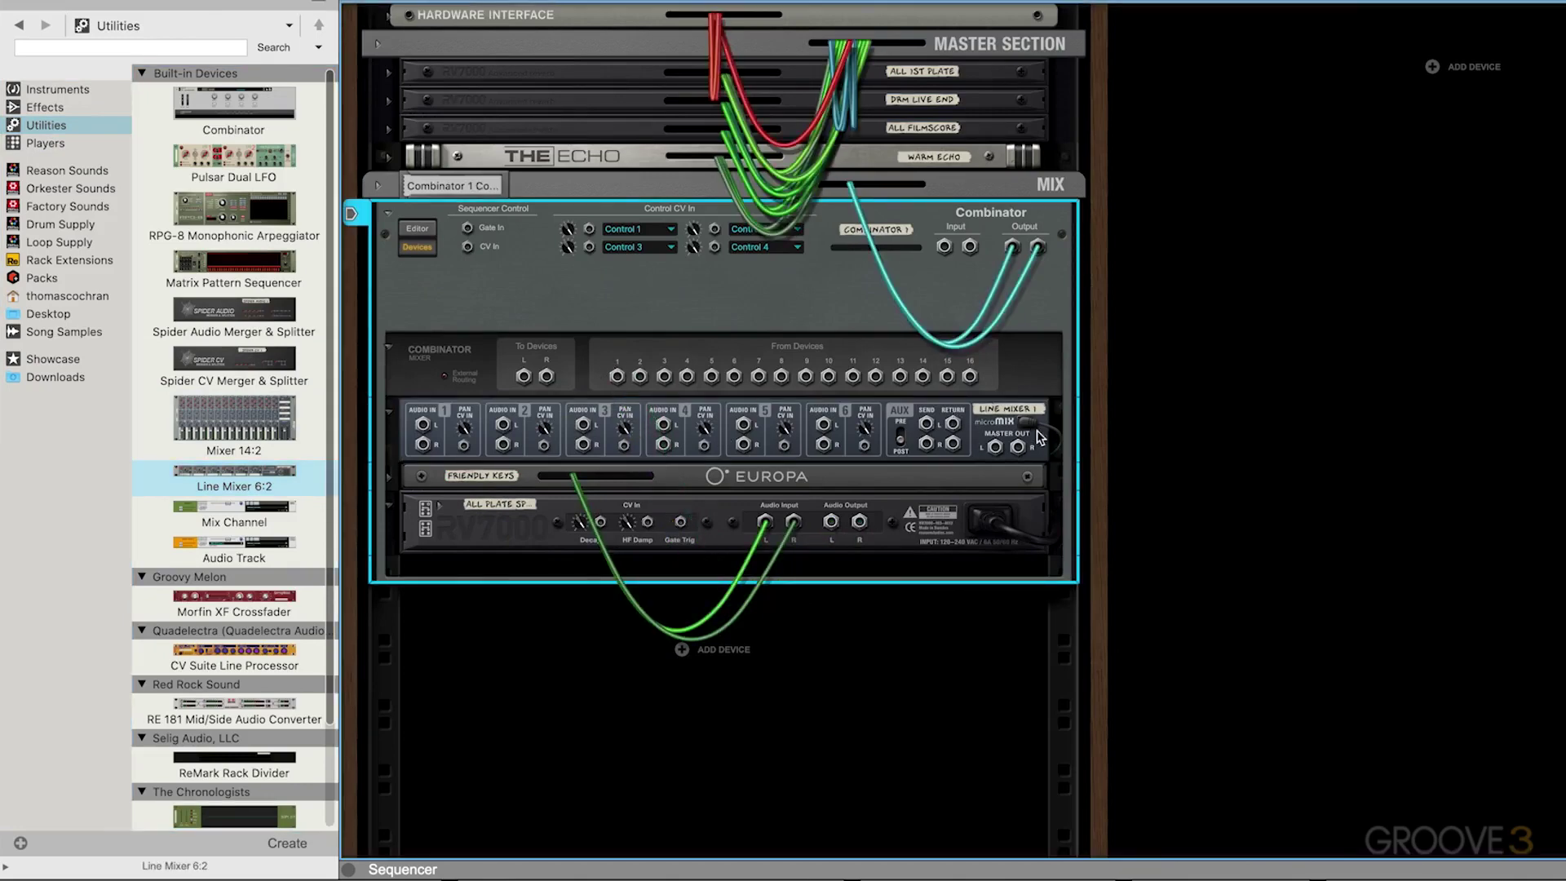
{"action": "left_click_drag", "start_coordinate": [995, 447], "coordinate": [617, 376]}
{"action": "key", "text": "Tab"}
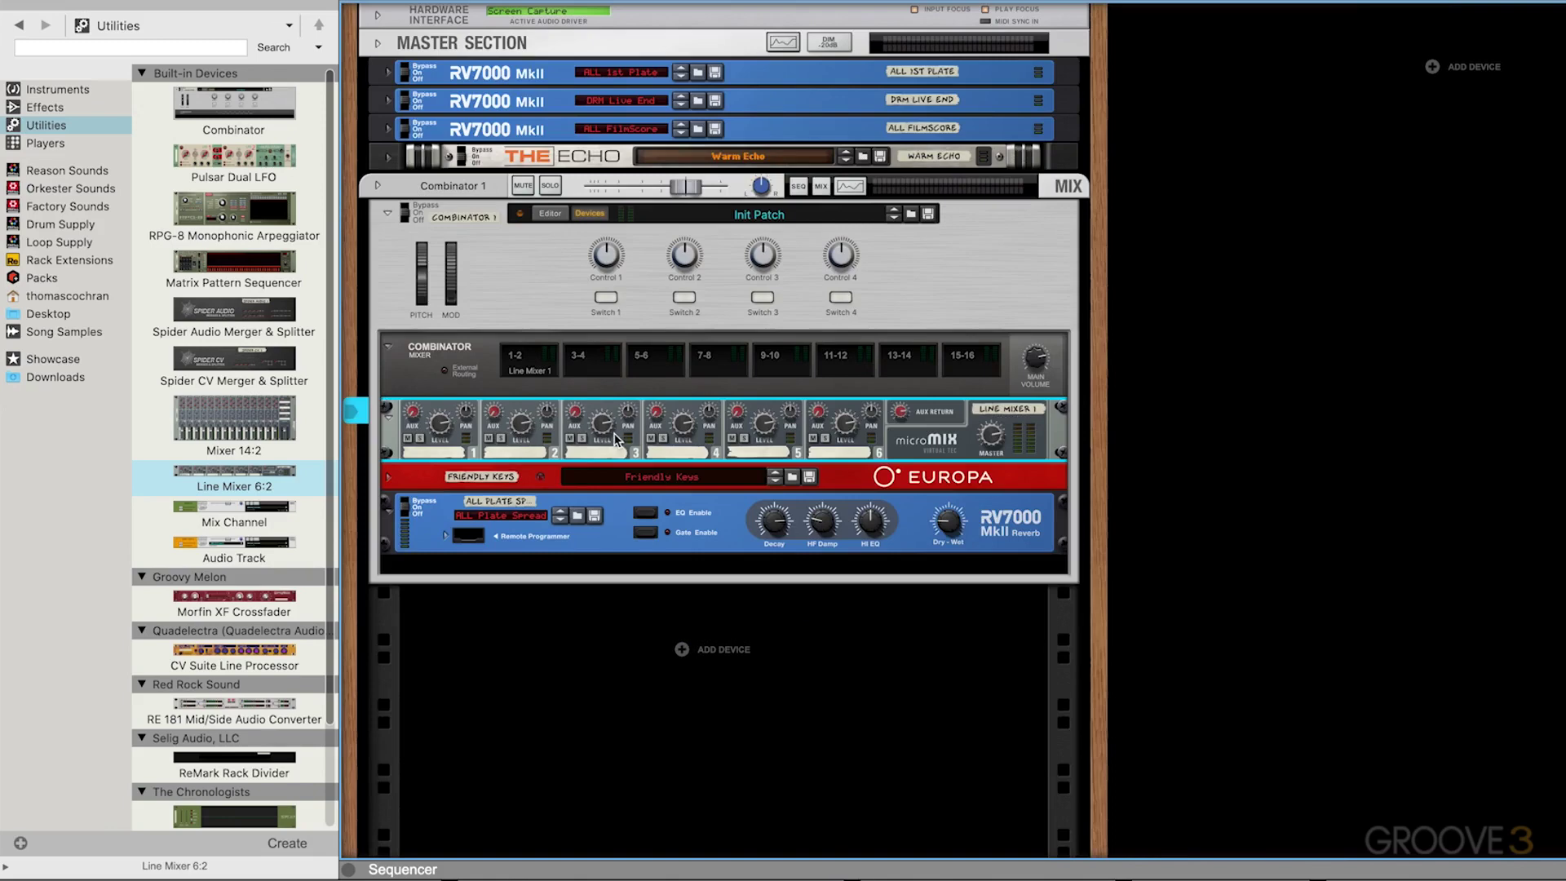
{"action": "key", "text": "Tab"}
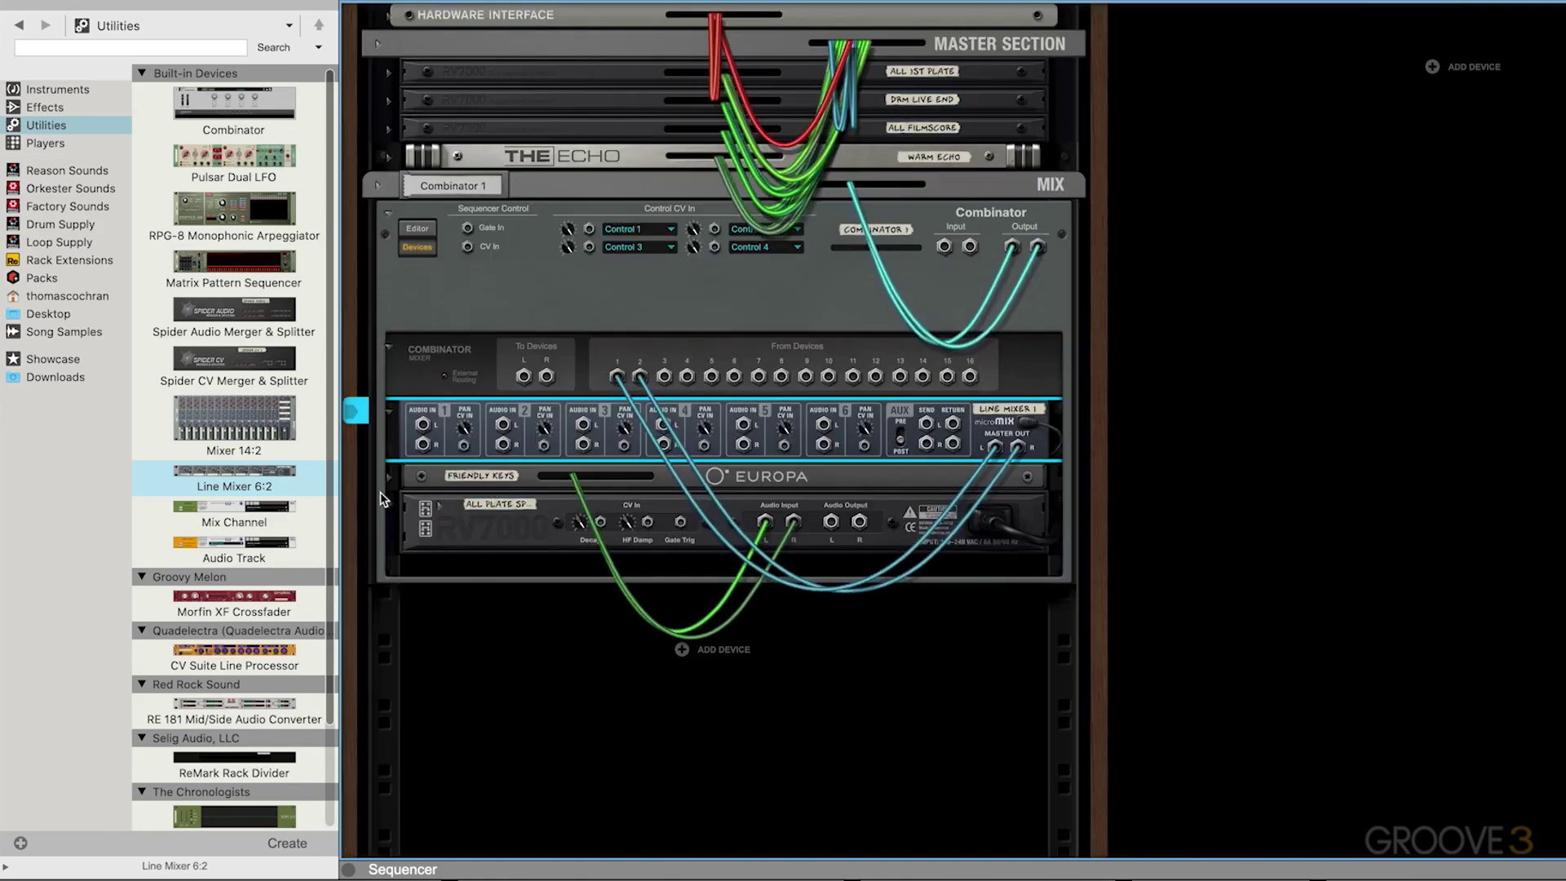
{"action": "left_click_drag", "start_coordinate": [828, 523], "coordinate": [421, 424]}
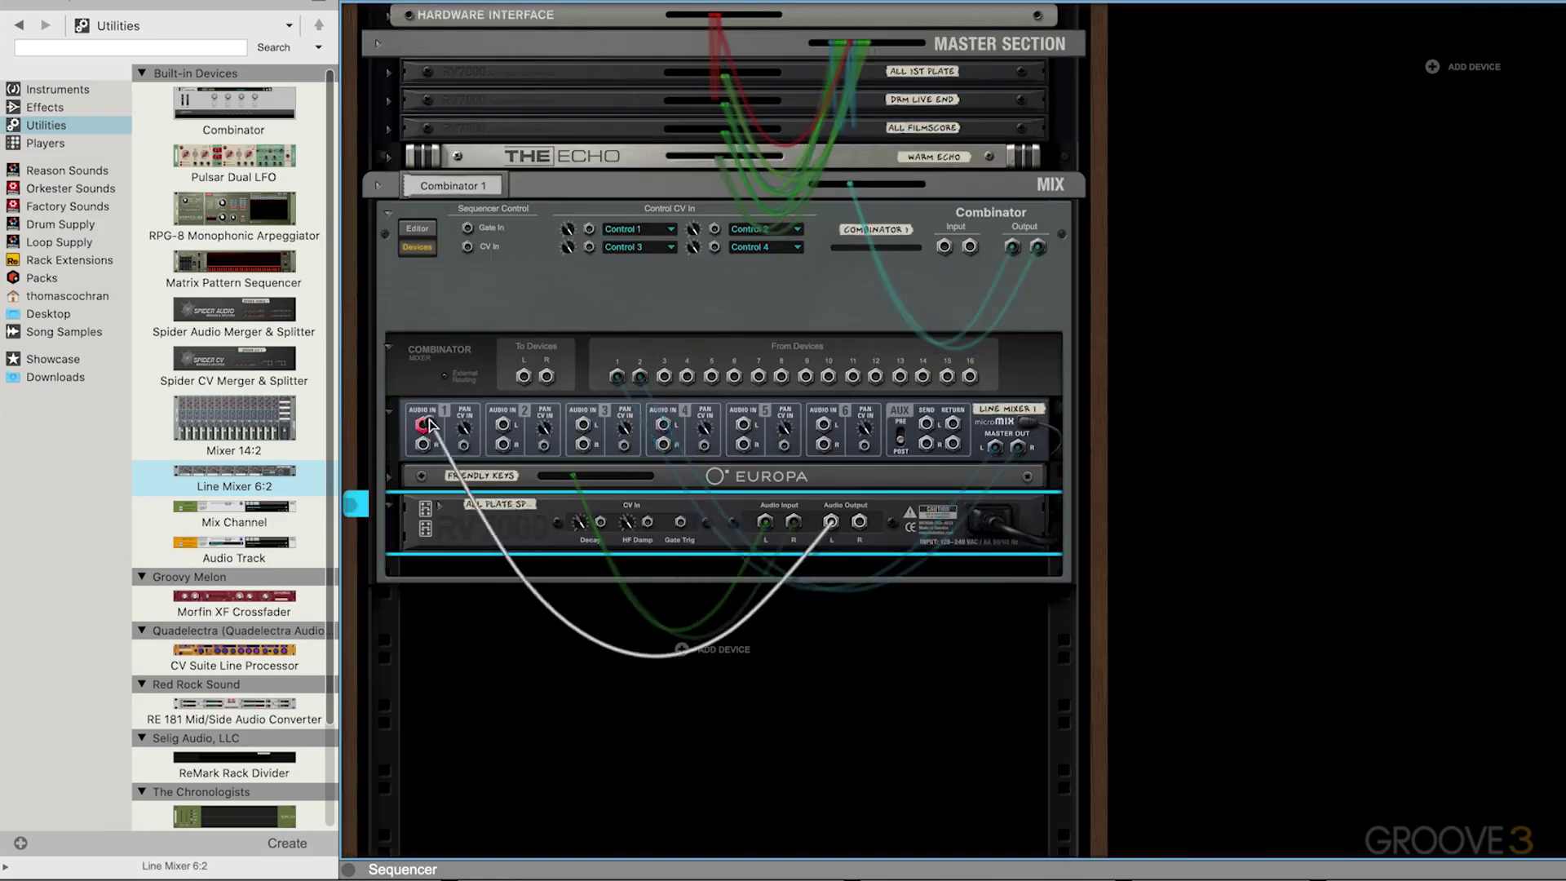
- Create a Radical Piano inside the Combinator and connect its output to mixer input 2
{"action": "left_click", "coordinate": [479, 565]}
{"action": "right_click", "coordinate": [479, 565]}
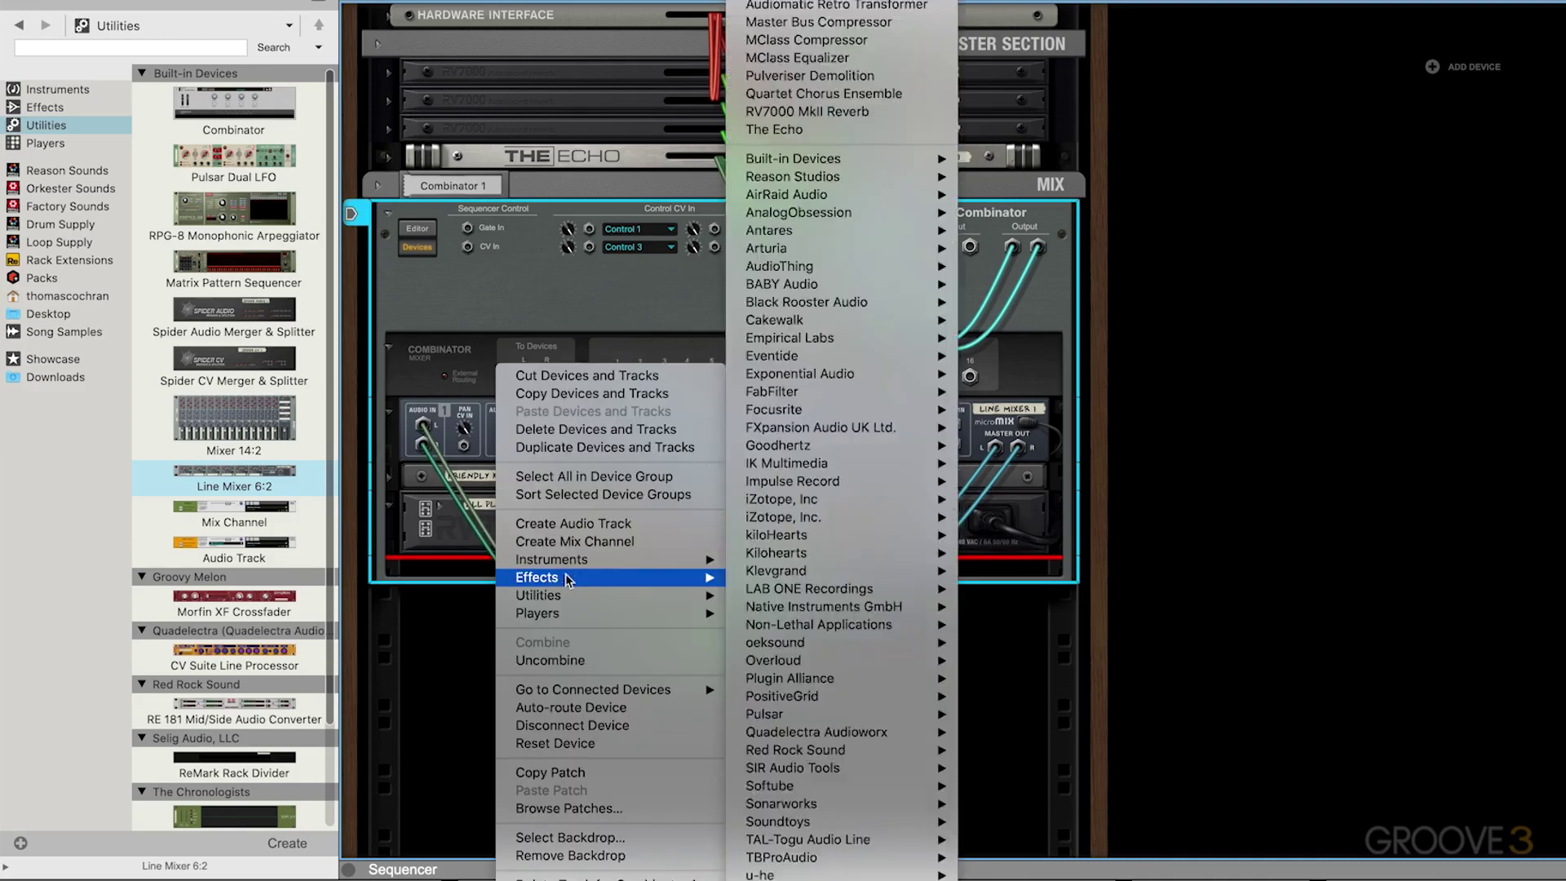
{"action": "mouse_move", "coordinate": [563, 562]}
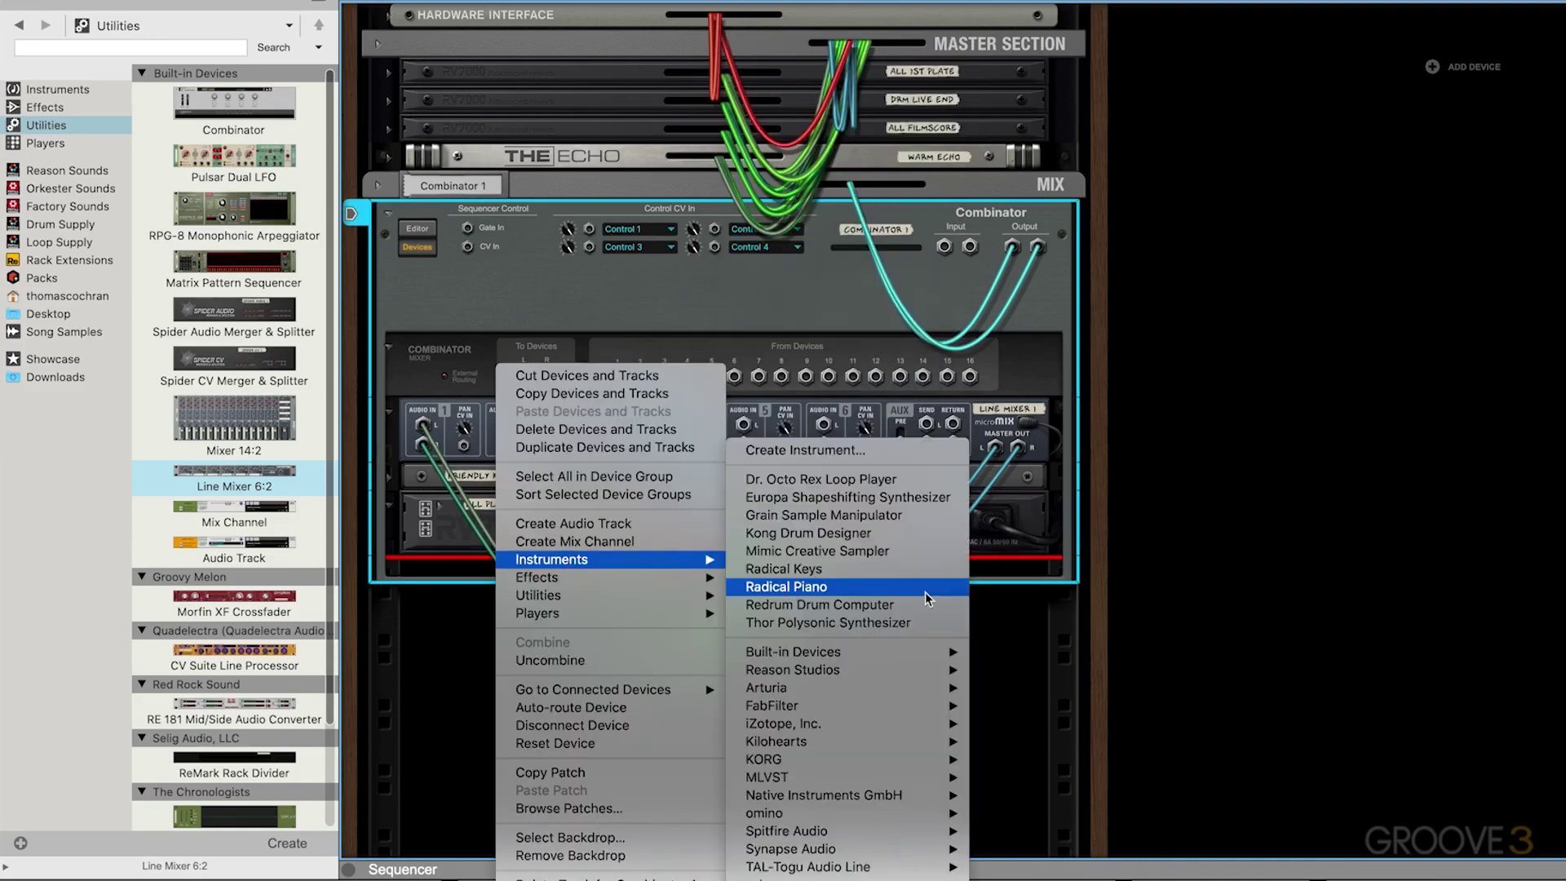
{"action": "left_click", "coordinate": [897, 590]}
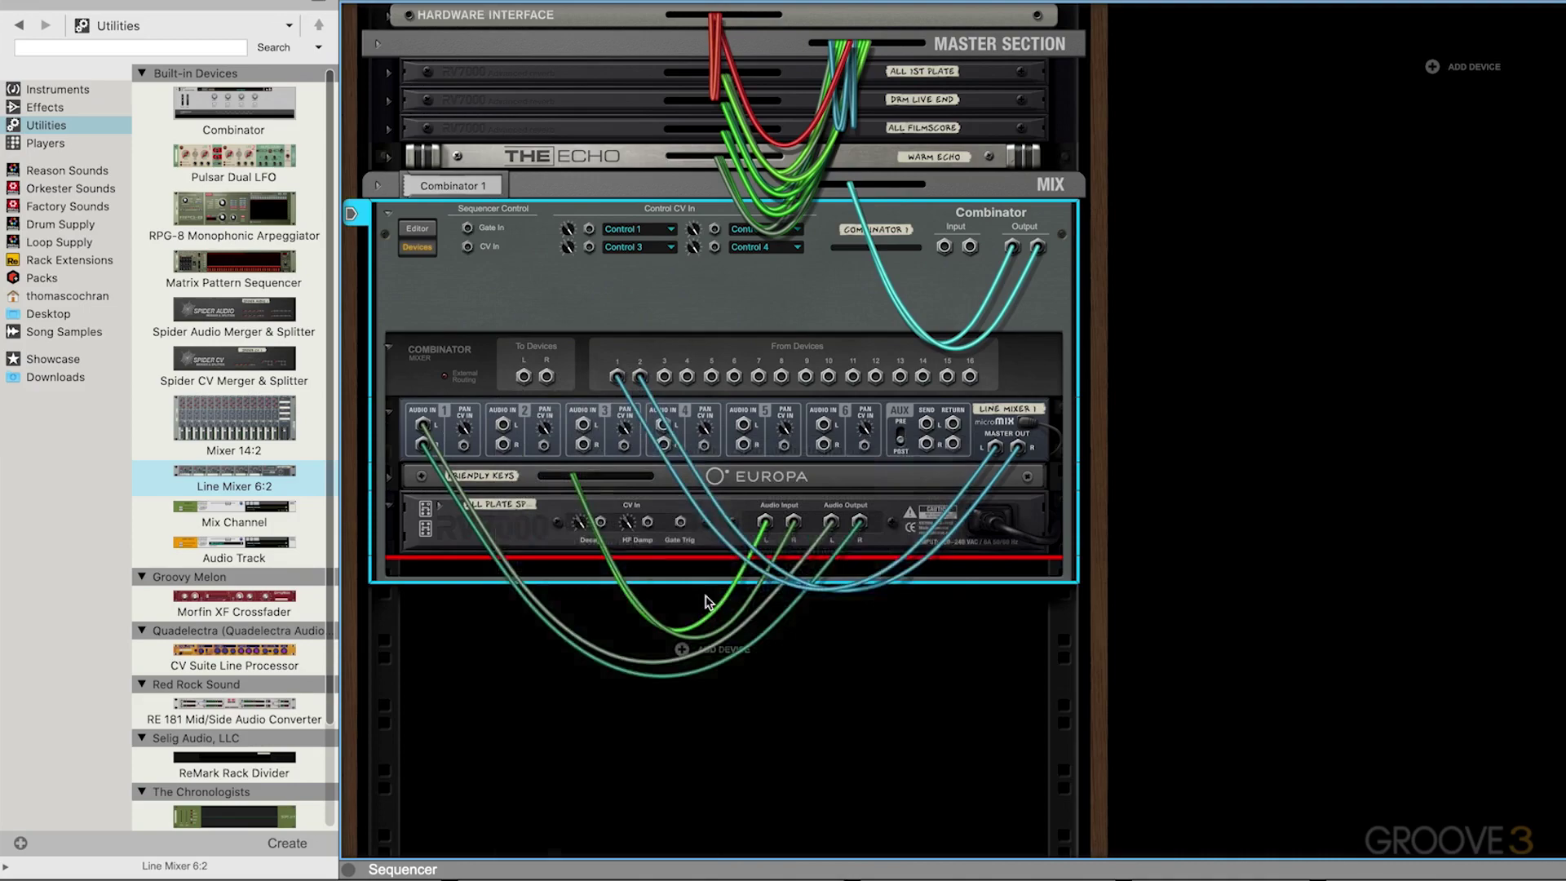
{"action": "left_click_drag", "start_coordinate": [892, 655], "coordinate": [505, 404]}
{"action": "key", "text": "Tab"}
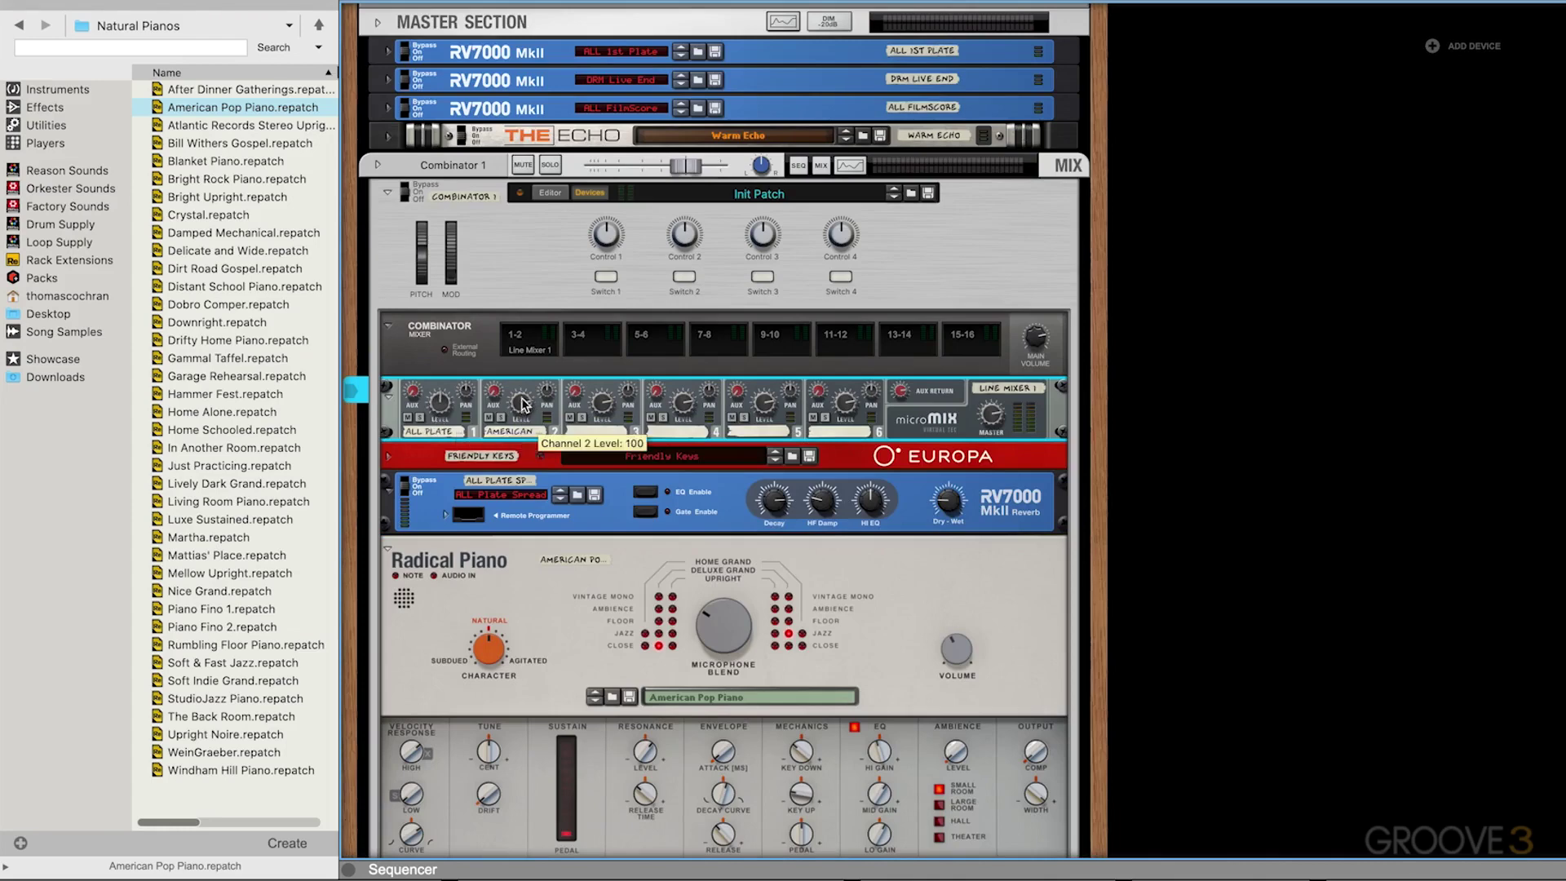
{"action": "left_click_drag", "start_coordinate": [432, 399], "coordinate": [426, 399]}
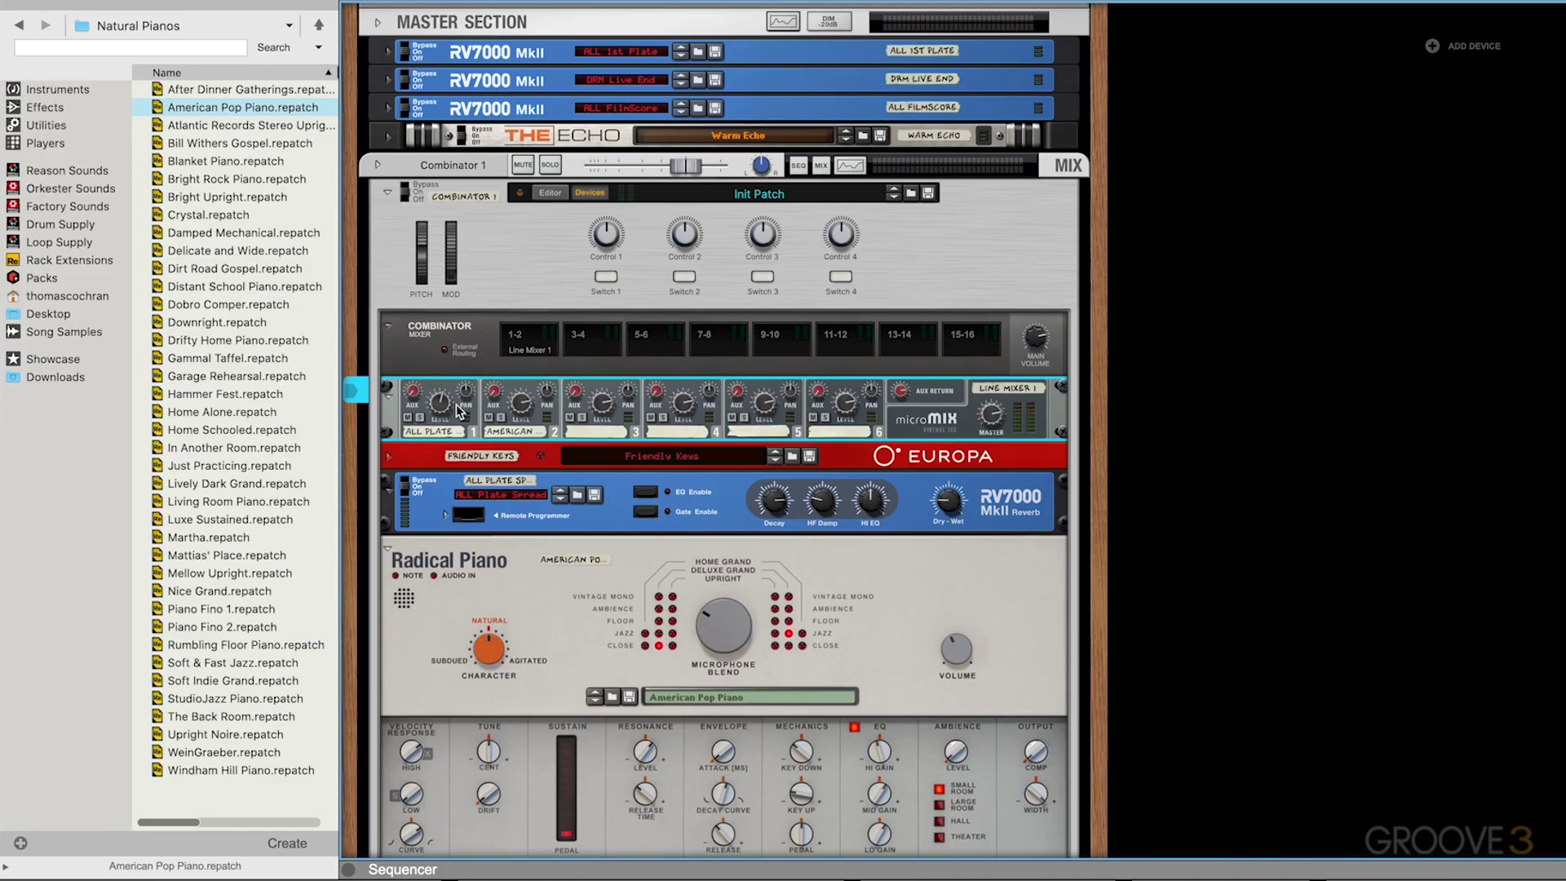
- Mute the reverb on micromix channel 1 and show the Combinator's programmer
{"action": "mouse_move", "coordinate": [444, 408]}
{"action": "left_click", "coordinate": [407, 419]}
{"action": "left_click", "coordinate": [549, 193]}
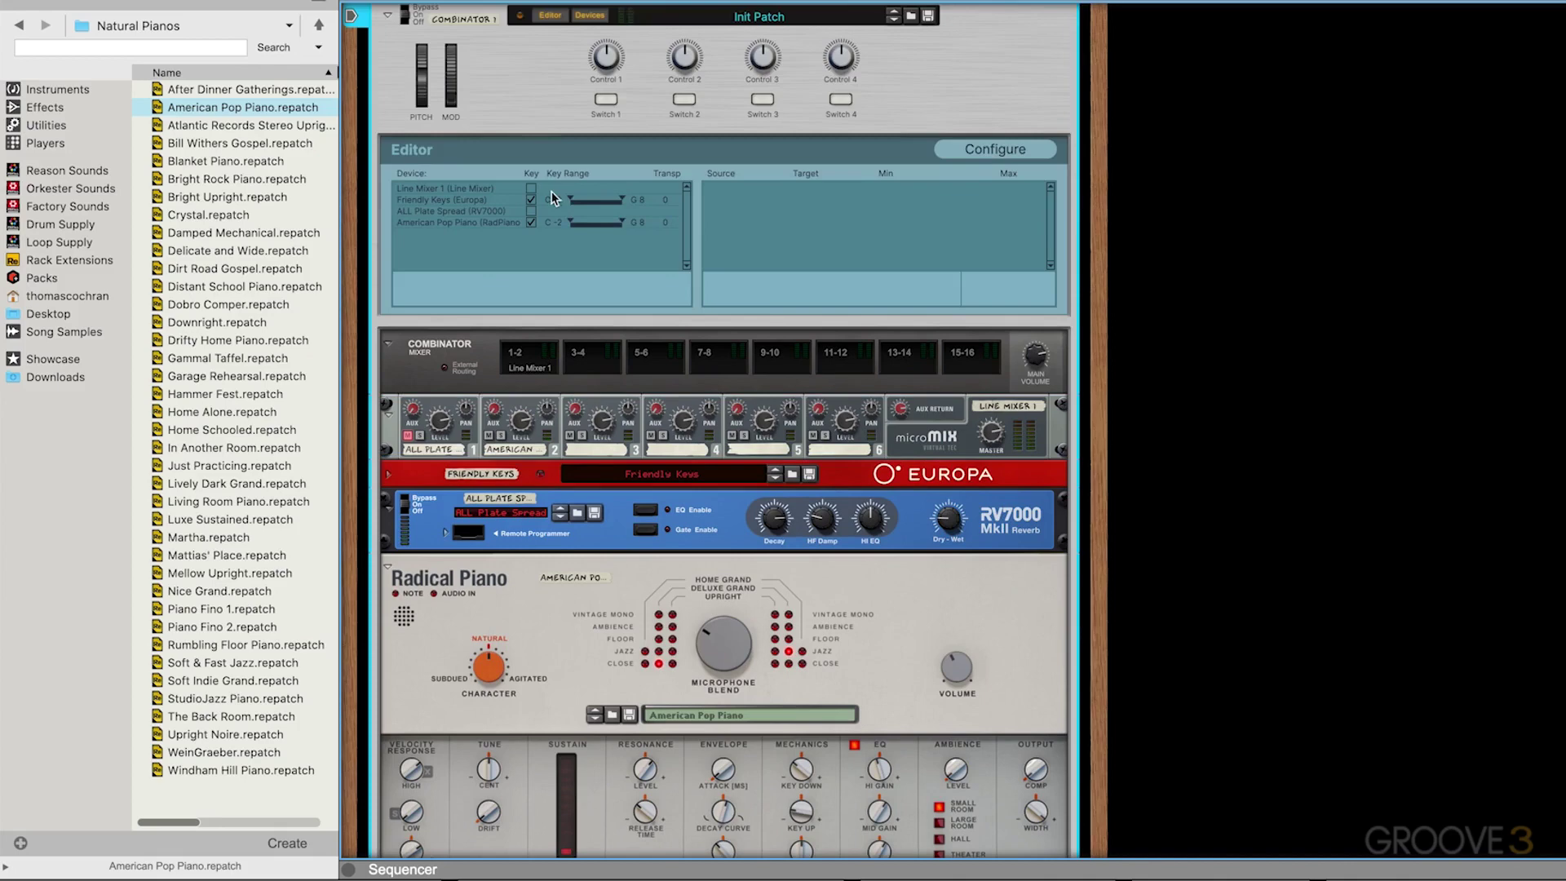
{"action": "scroll", "coordinate": [690, 234], "scroll_direction": "up", "scroll_amount": 1}
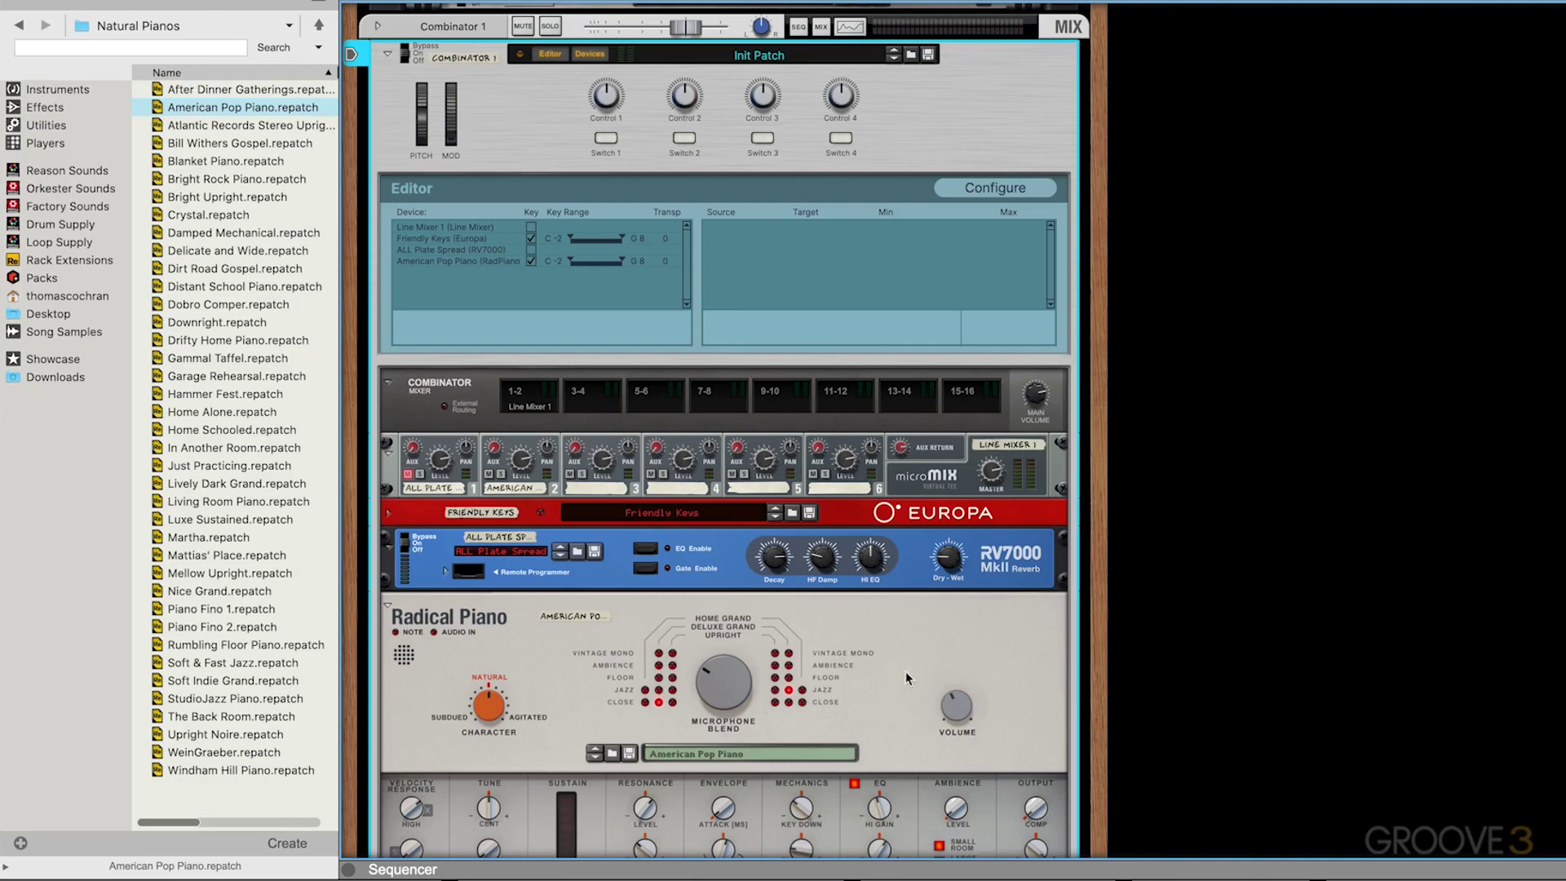
- Map Control 1 to American Pop Piano's Master Volume and test the knob
{"action": "left_click", "coordinate": [416, 261]}
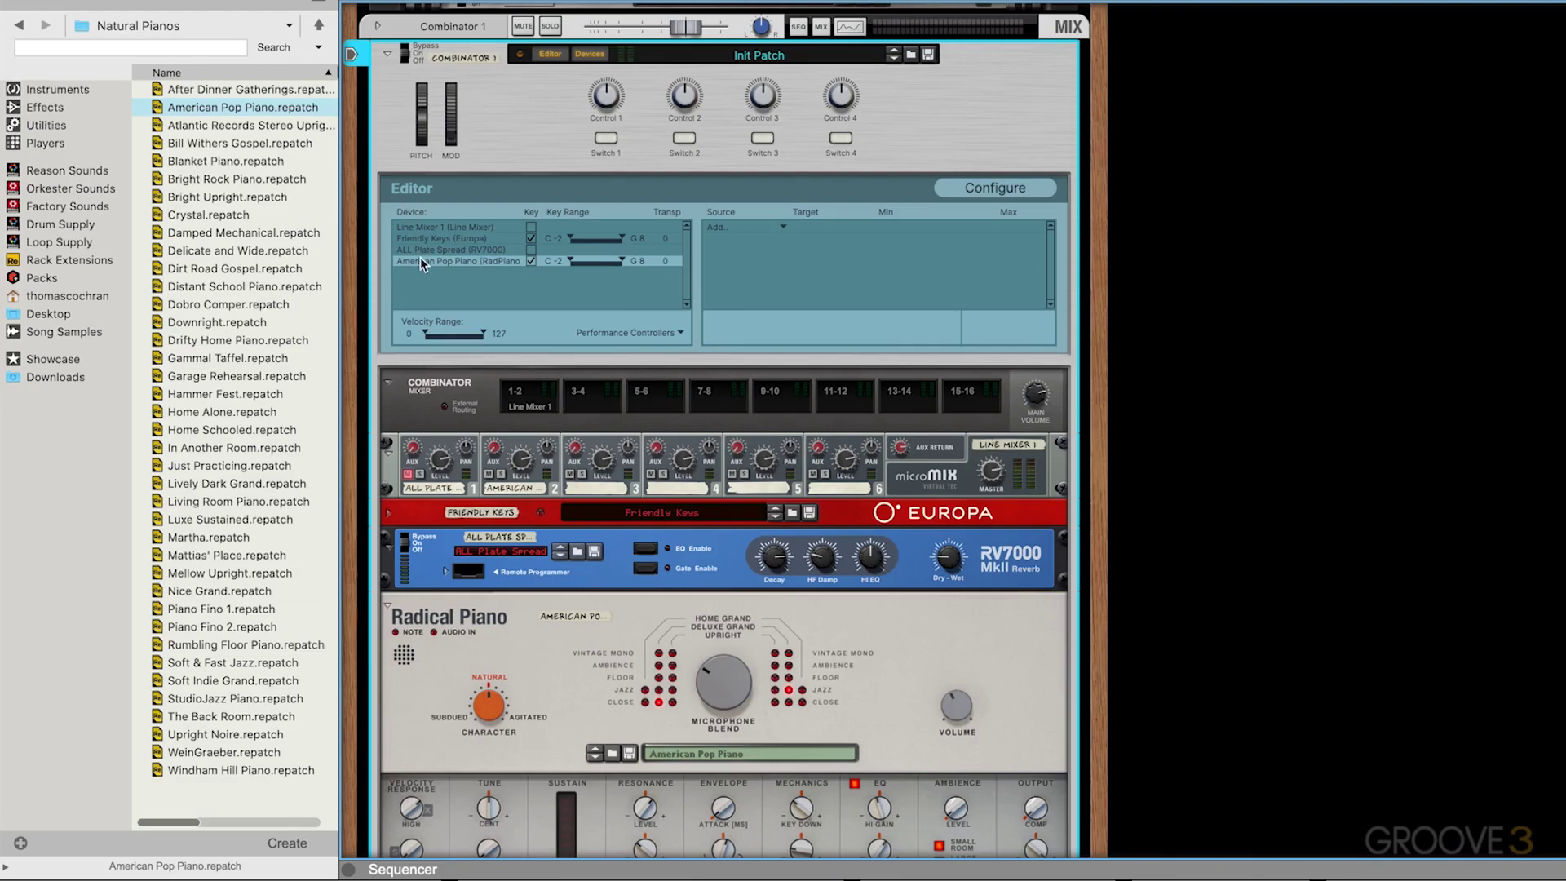
{"action": "left_click", "coordinate": [742, 224]}
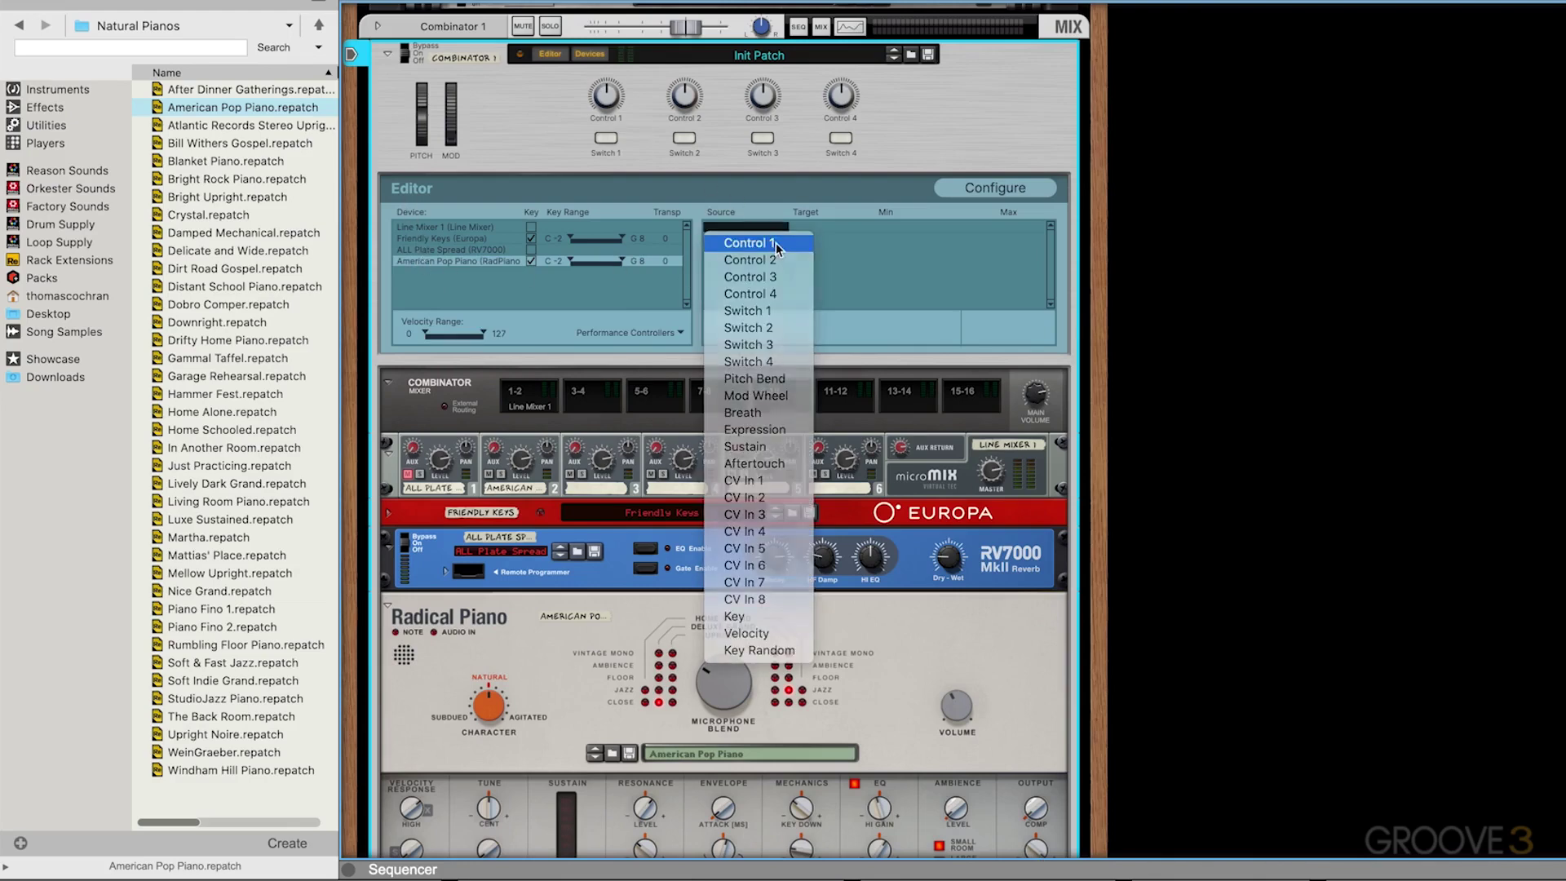
{"action": "left_click", "coordinate": [775, 243]}
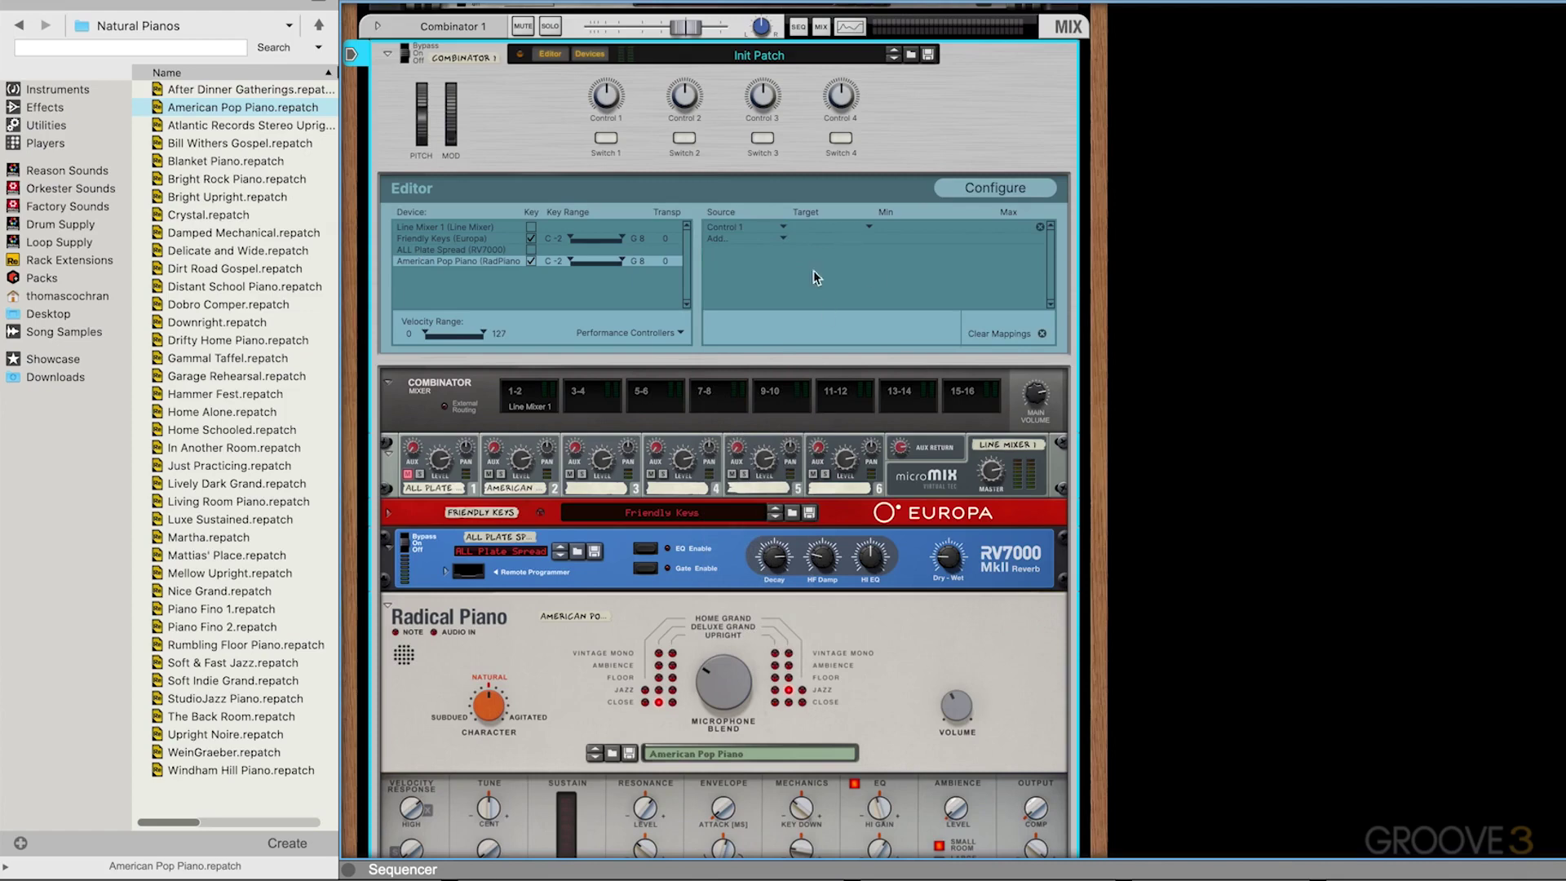
{"action": "left_click", "coordinate": [824, 227]}
{"action": "left_click", "coordinate": [869, 227]}
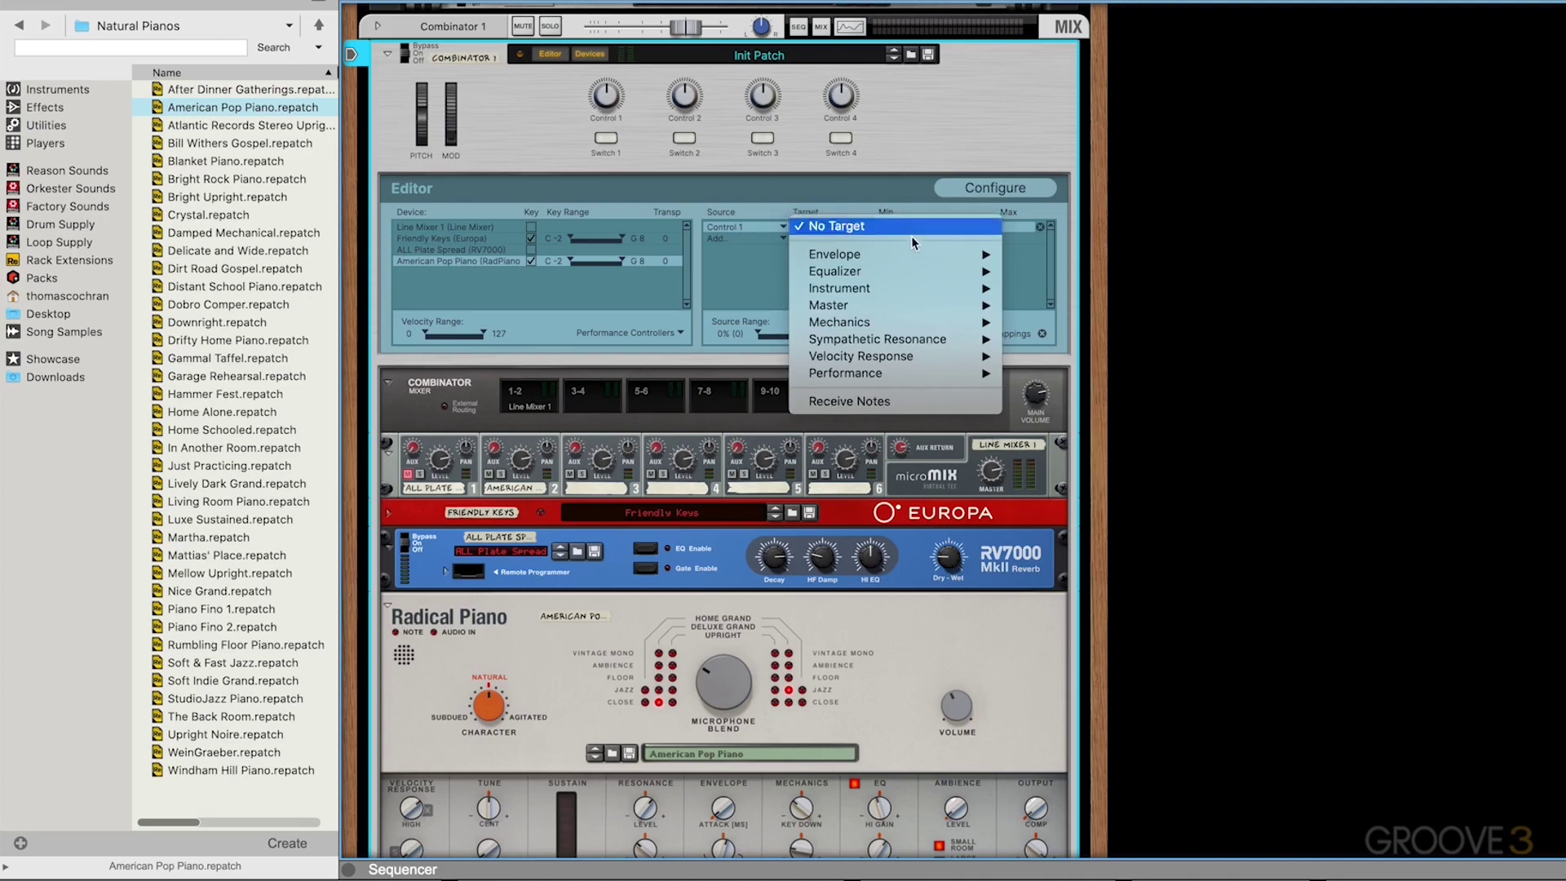
{"action": "mouse_move", "coordinate": [914, 305]}
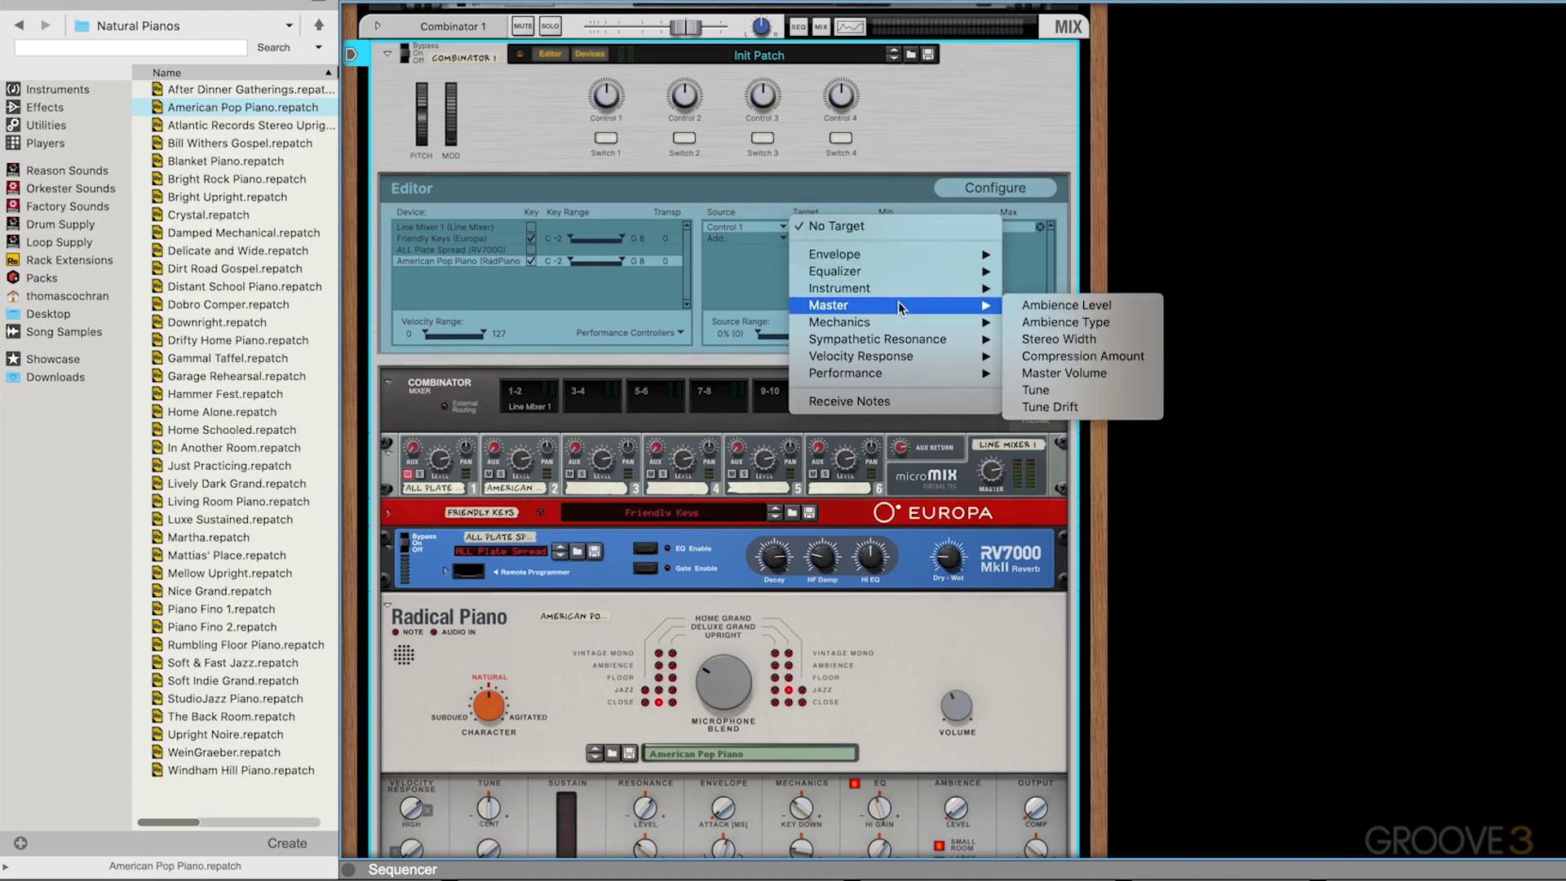
{"action": "left_click", "coordinate": [1085, 373]}
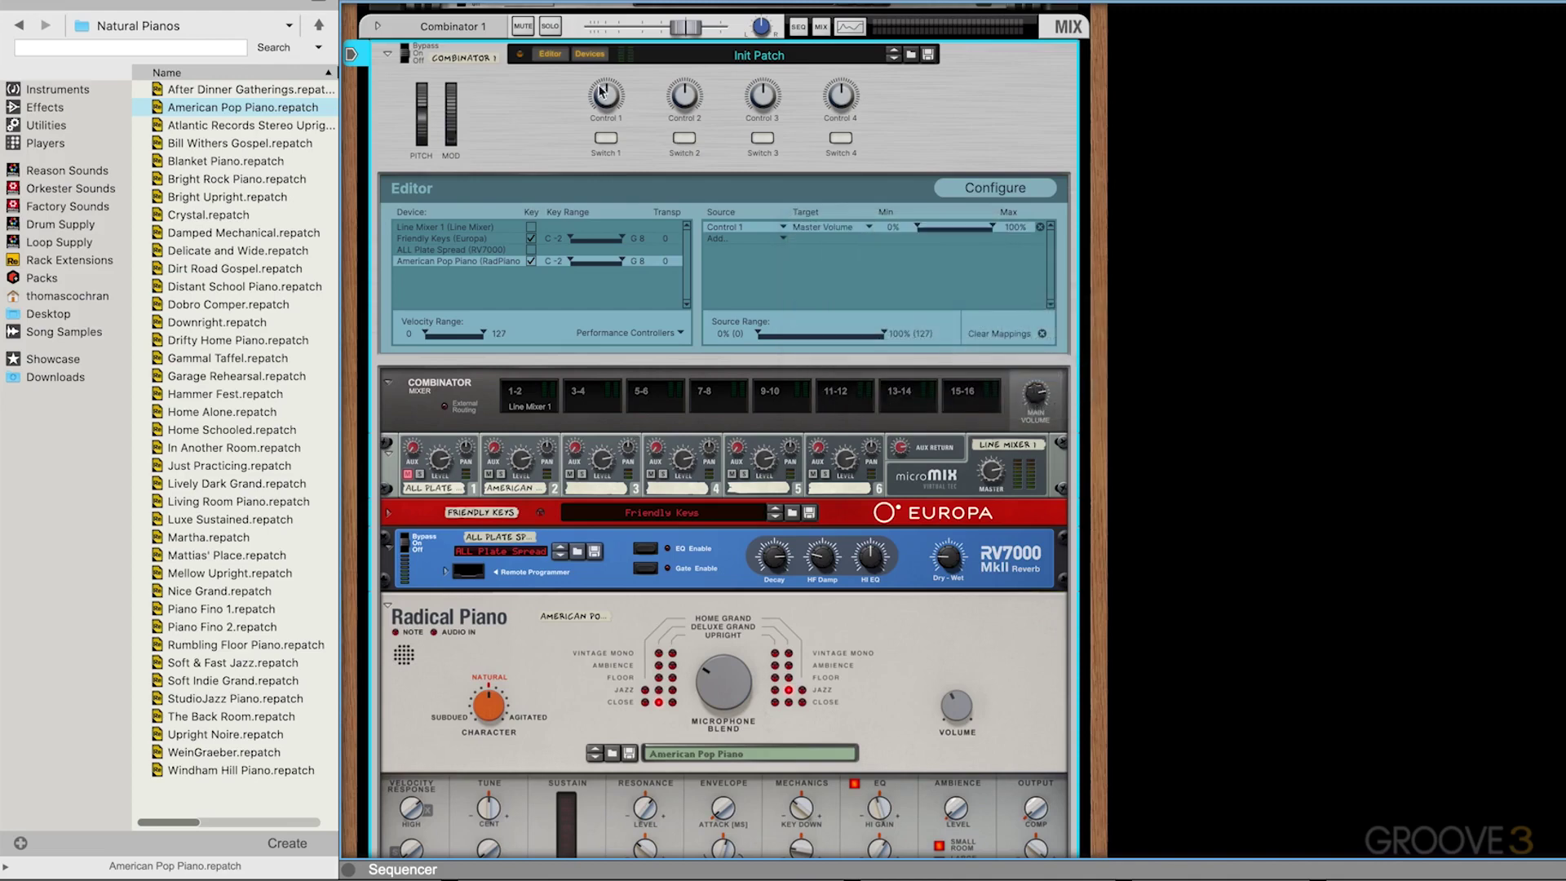
{"action": "mouse_move", "coordinate": [614, 108]}
{"action": "left_mouse_down"}
{"action": "mouse_move", "coordinate": [608, 120]}
{"action": "mouse_move", "coordinate": [609, 79]}
{"action": "mouse_move", "coordinate": [608, 119]}
{"action": "left_mouse_up"}
- Rename the Combinator's Control 1 knob to Vol and turn it up to about 62
{"action": "double_click", "coordinate": [611, 120]}
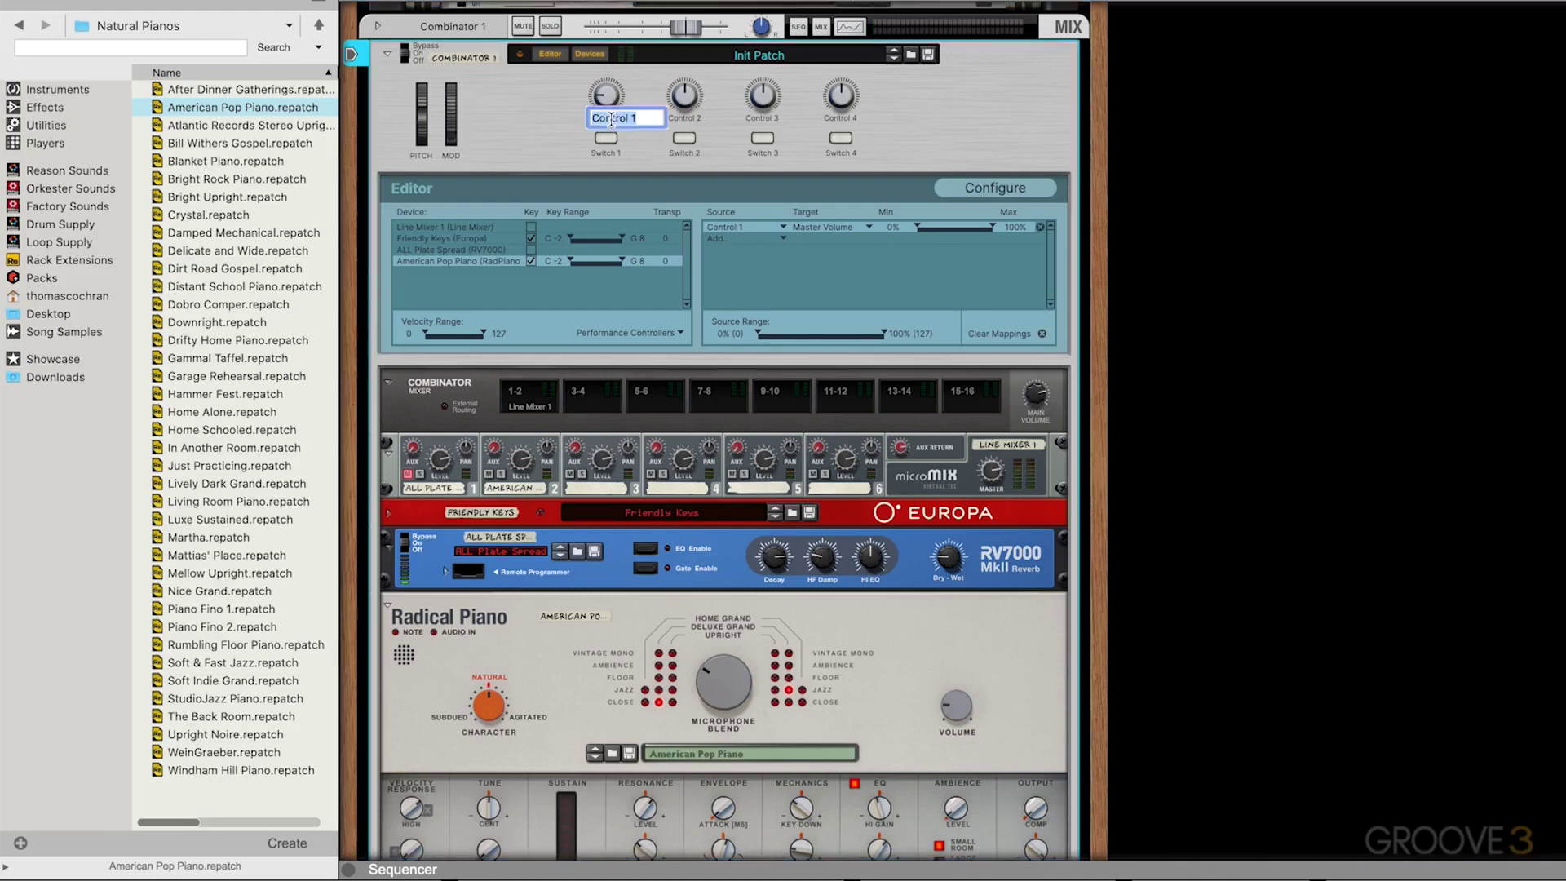
{"action": "type", "text": "Vol"}
{"action": "key", "text": "Return"}
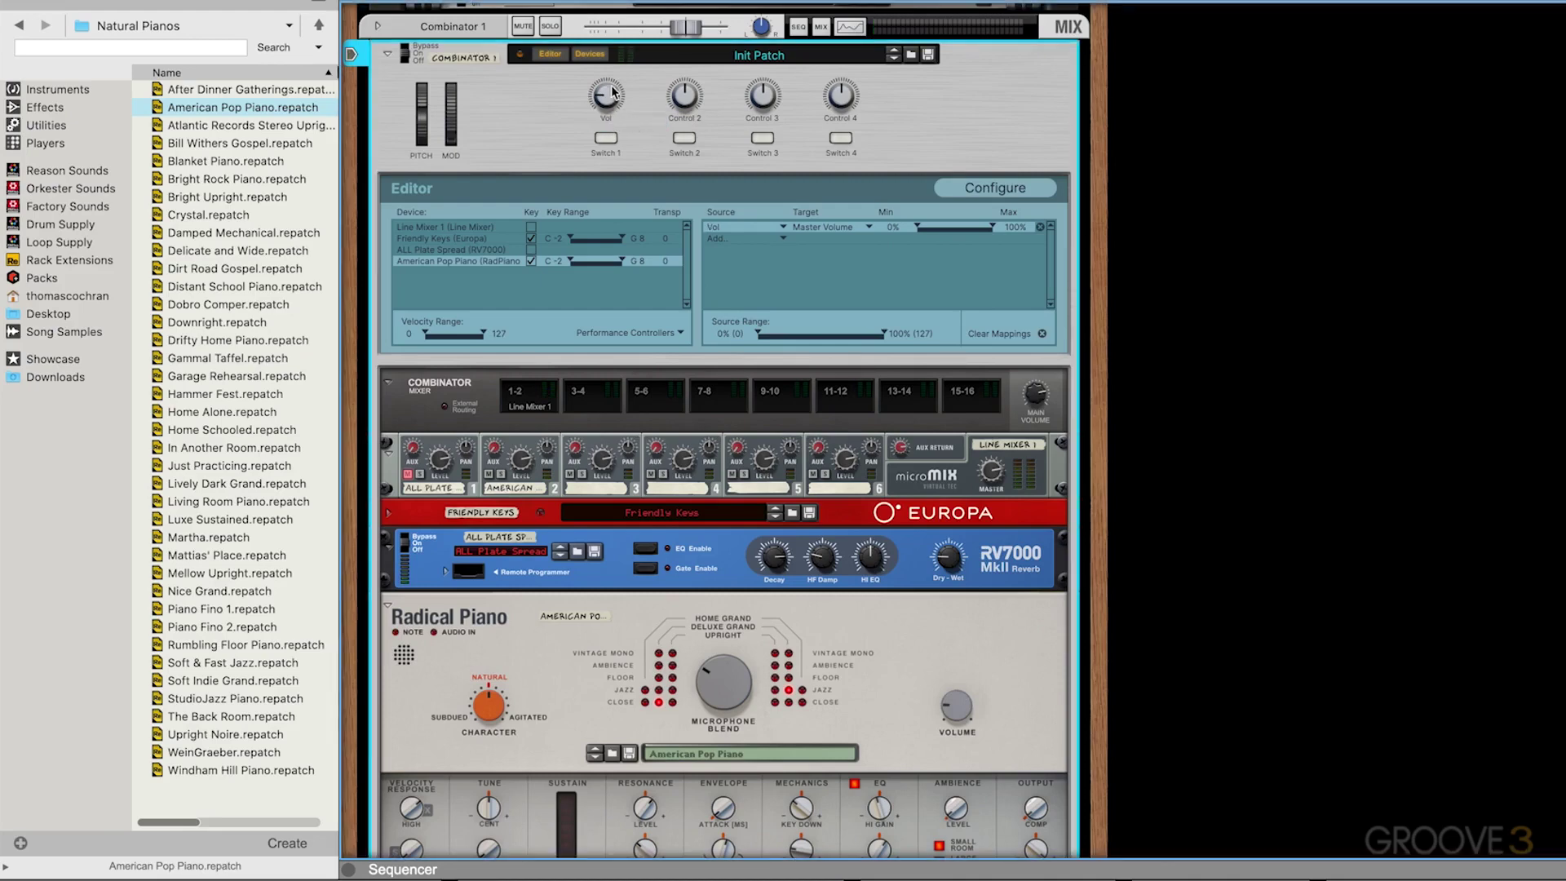
{"action": "left_click_drag", "start_coordinate": [612, 112], "coordinate": [611, 96]}
{"action": "mouse_move", "coordinate": [606, 98]}
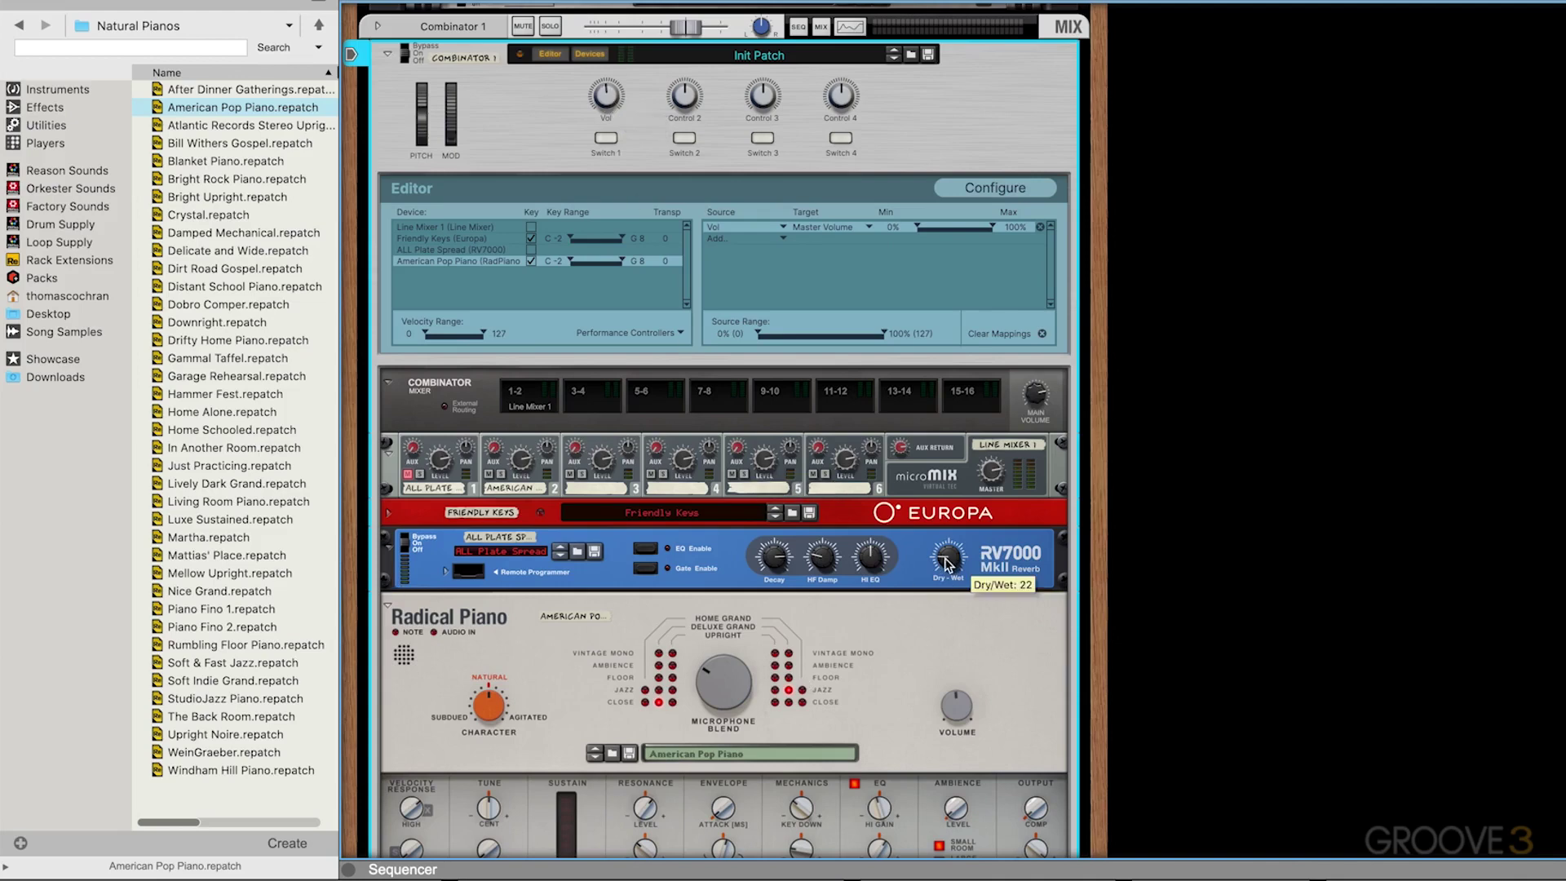
- Map the Vol knob to the ALL Plate Spread RV7000's Dry/Wet in the Combinator Editor
{"action": "left_click", "coordinate": [458, 250]}
{"action": "left_click", "coordinate": [744, 227]}
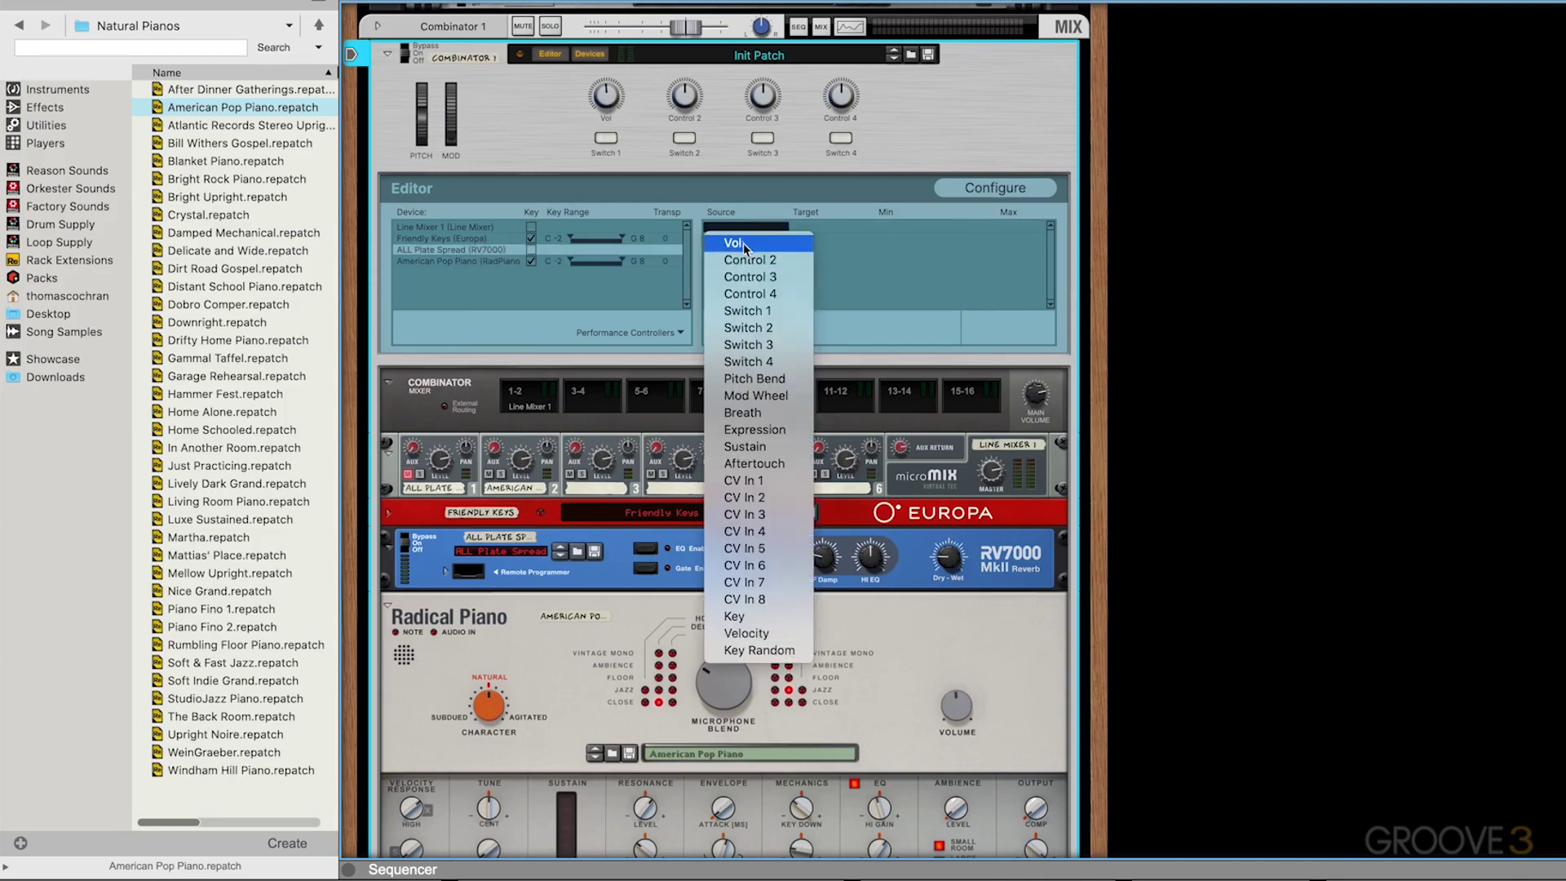
{"action": "left_click", "coordinate": [743, 243]}
{"action": "left_click", "coordinate": [852, 227]}
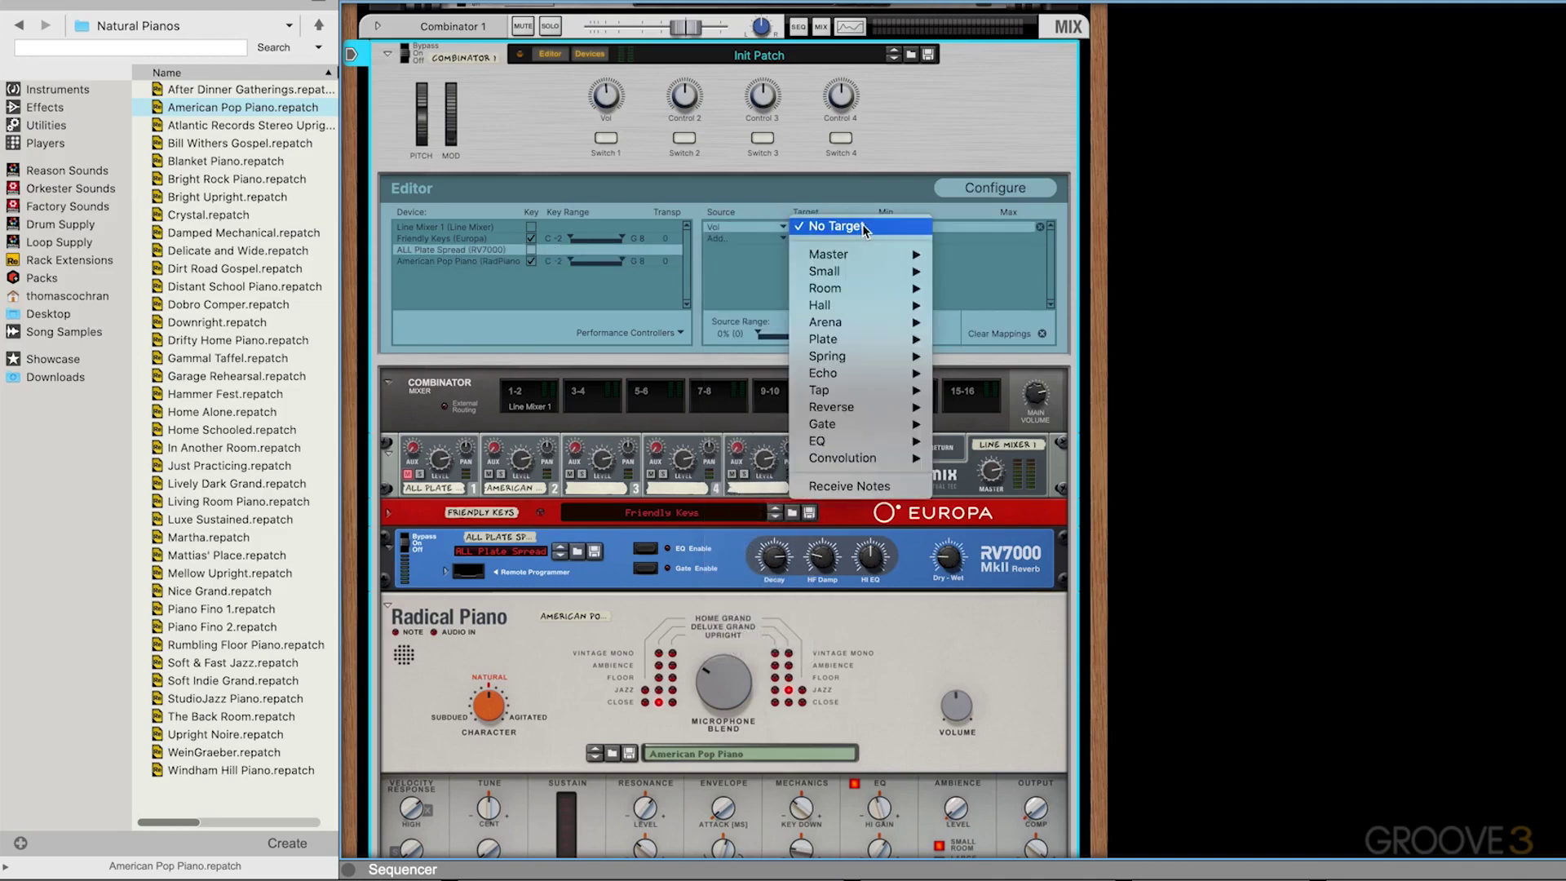
{"action": "mouse_move", "coordinate": [864, 255]}
{"action": "left_click", "coordinate": [1015, 271]}
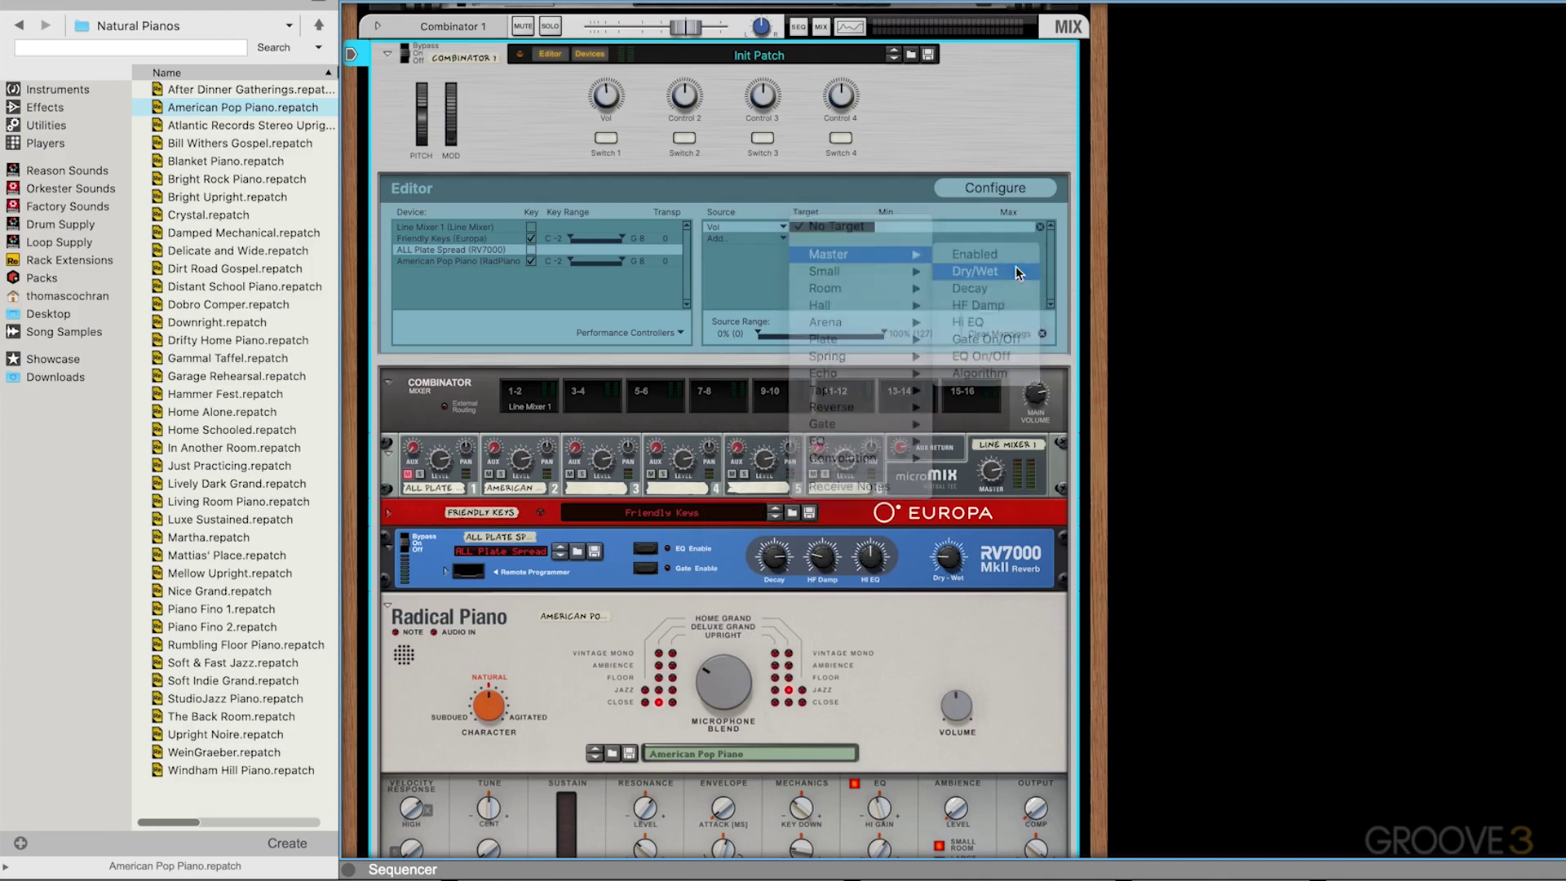
{"action": "left_click", "coordinate": [424, 481]}
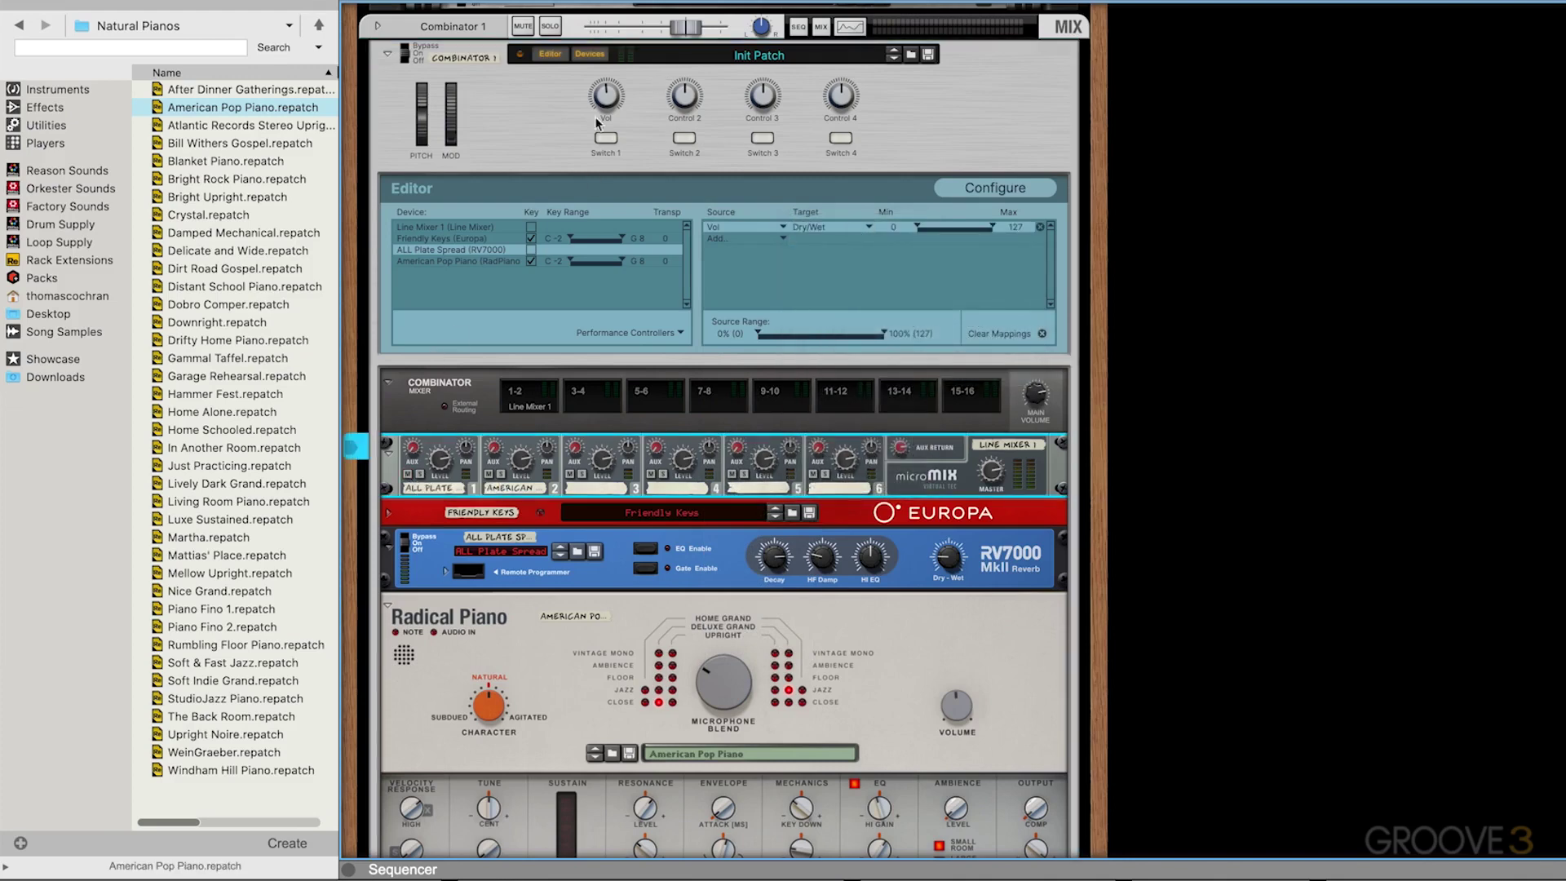
- Raise the Combinator's Vol knob from 82 to 92
{"action": "left_click", "coordinate": [606, 98]}
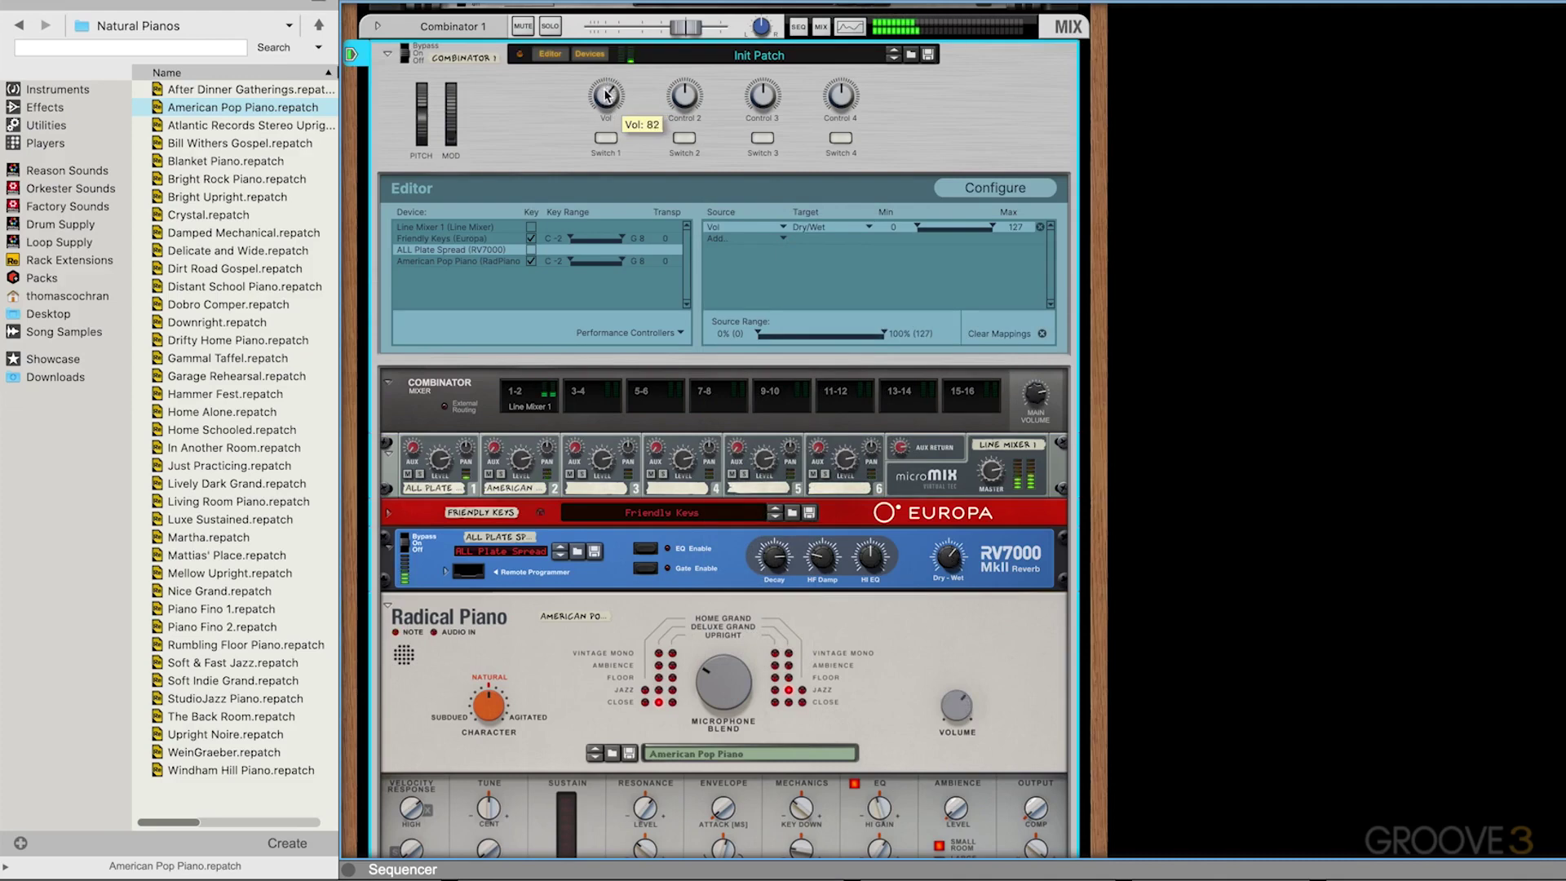
{"action": "left_click_drag", "start_coordinate": [606, 95], "coordinate": [607, 87]}
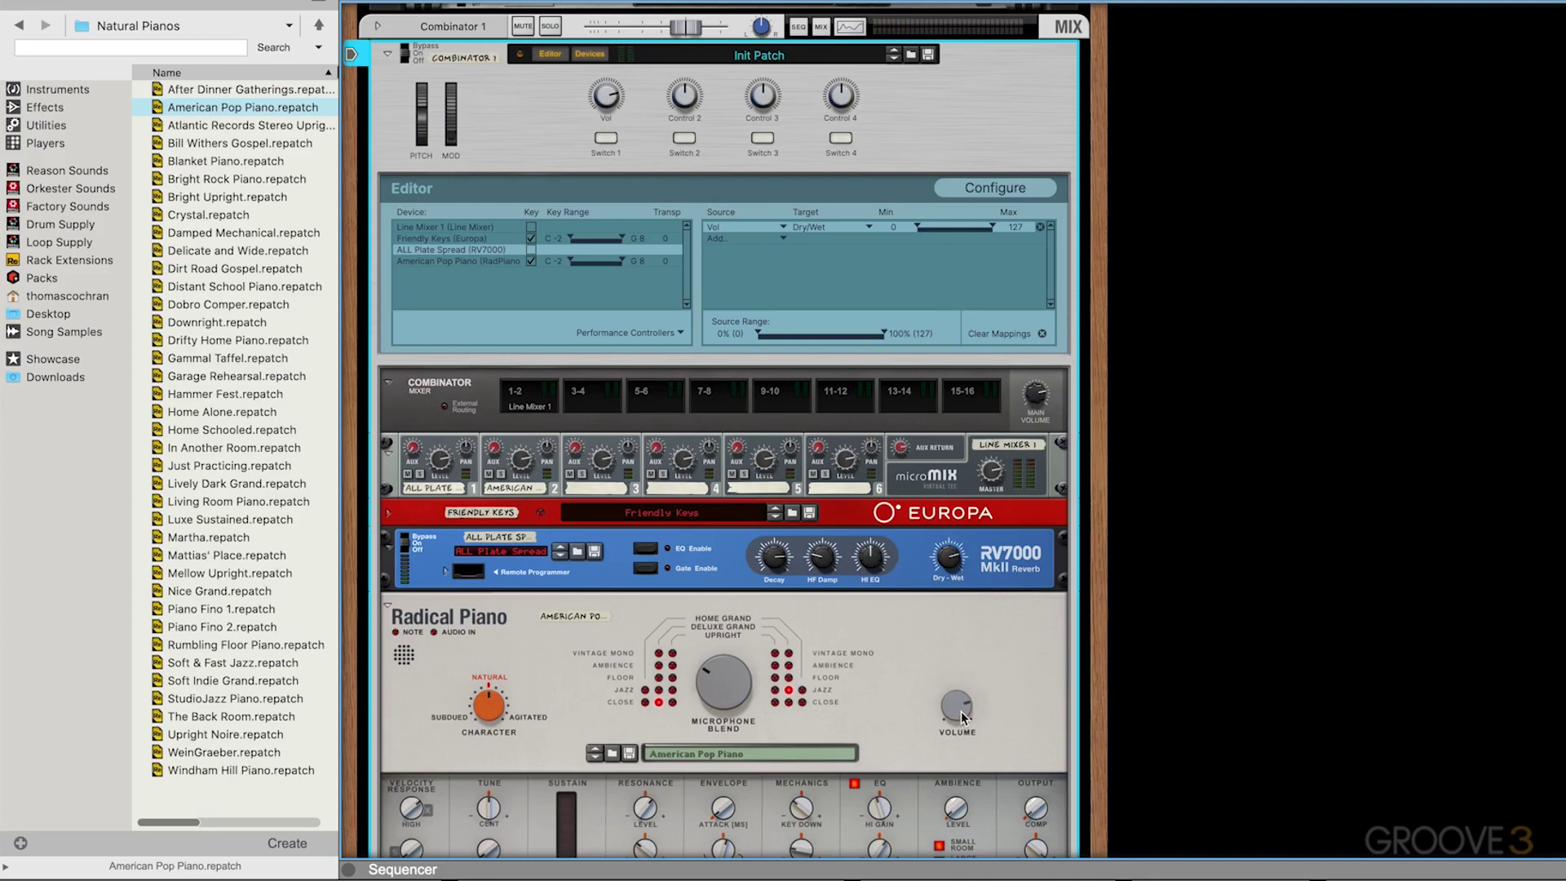
{"action": "mouse_move", "coordinate": [961, 711]}
- In Configure mode, give Switch 1 the Tenor style after trying Flat Red and Poly Orange
{"action": "left_click", "coordinate": [1002, 186]}
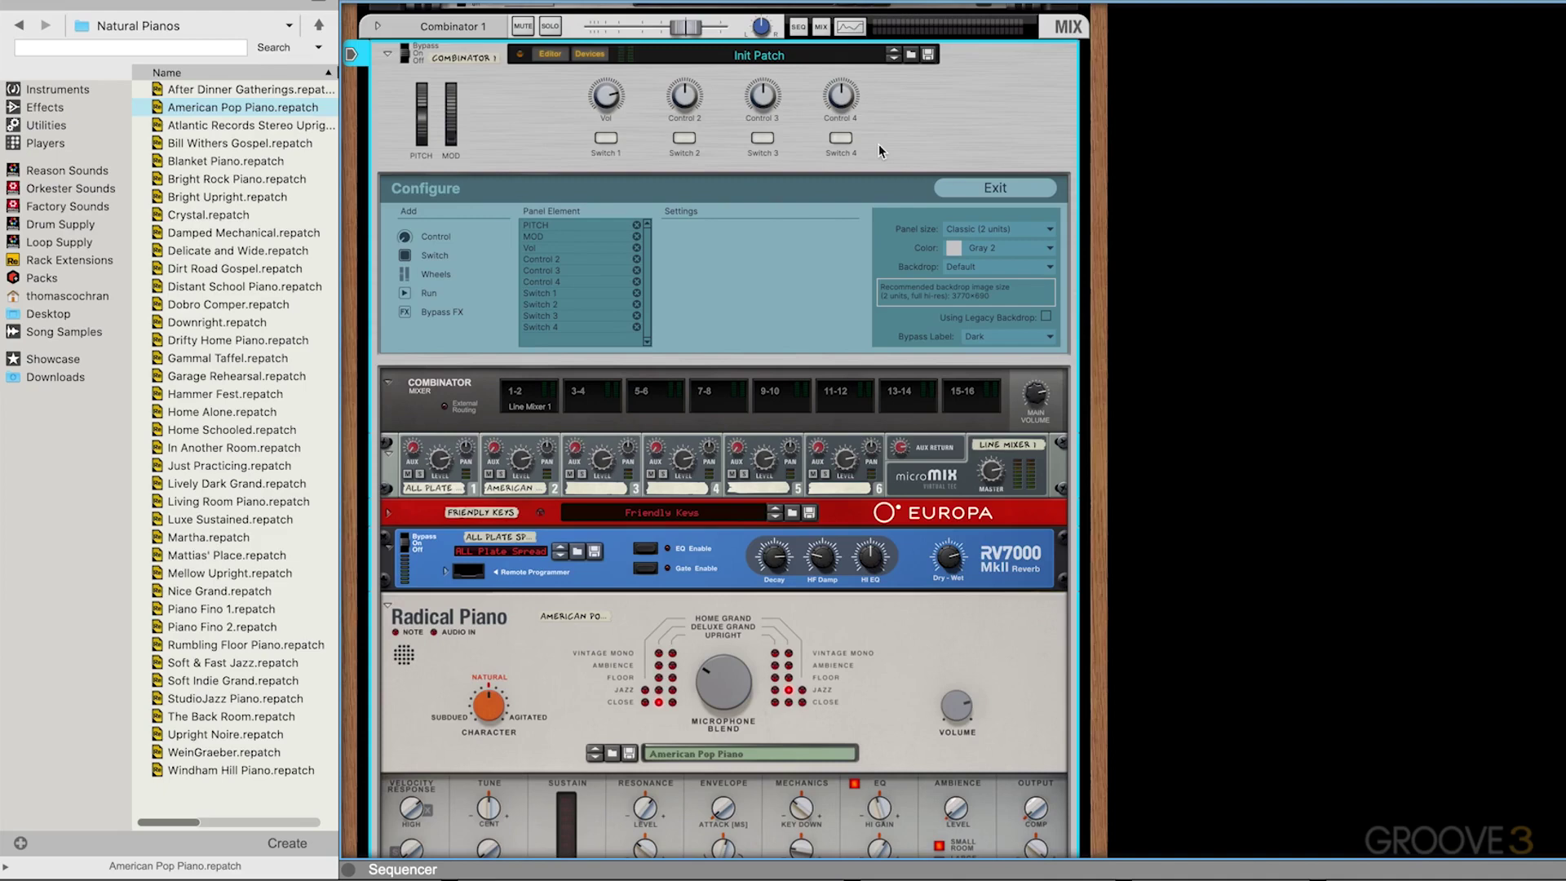
{"action": "left_click", "coordinate": [608, 145]}
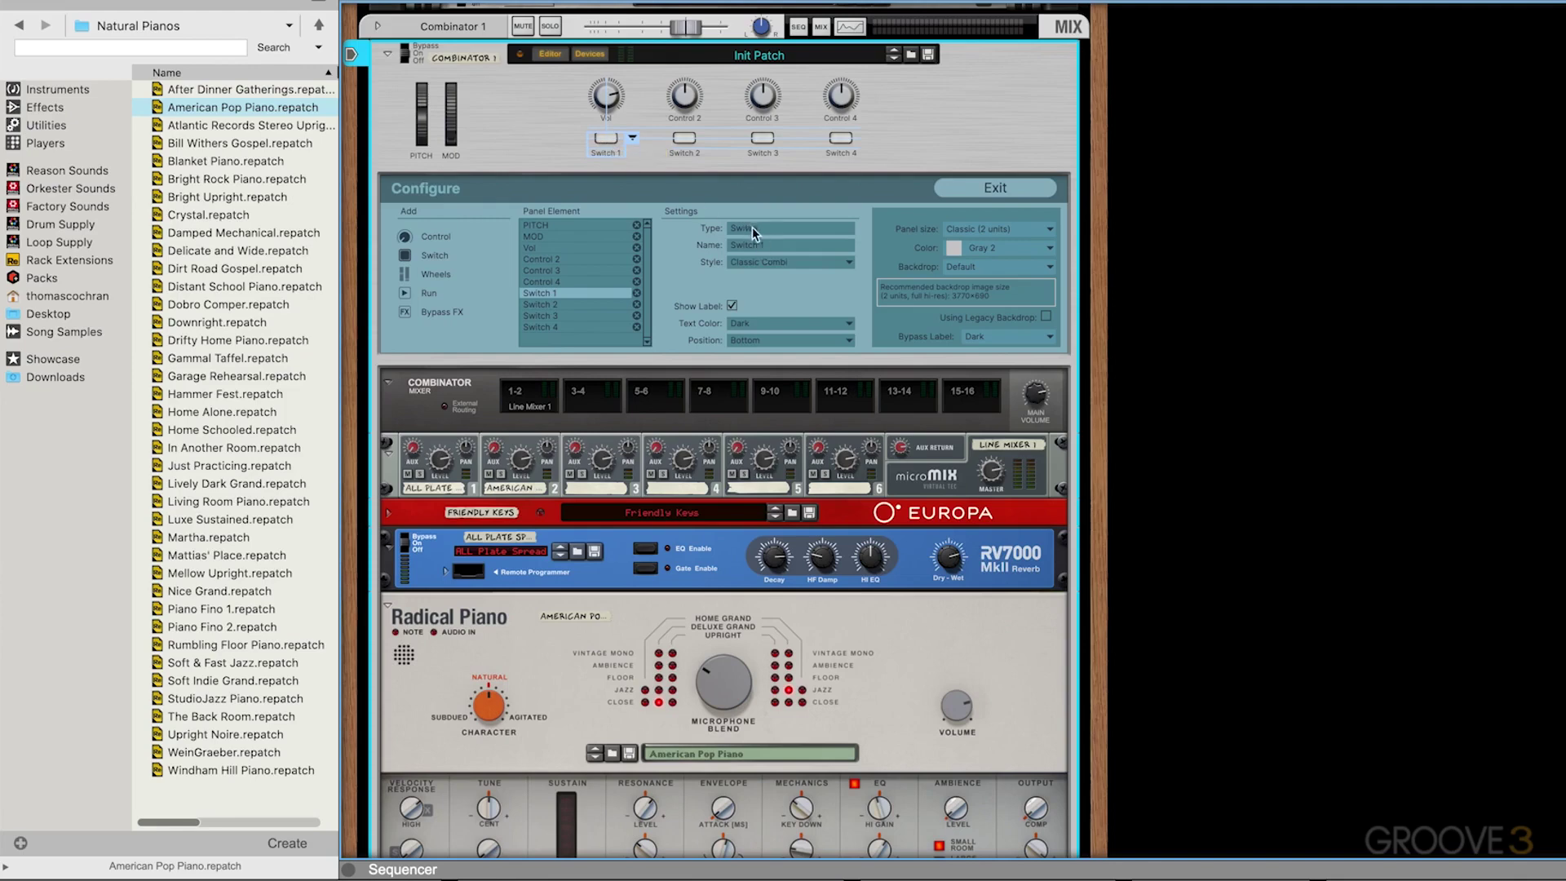
{"action": "left_click", "coordinate": [825, 262]}
{"action": "left_click", "coordinate": [819, 295]}
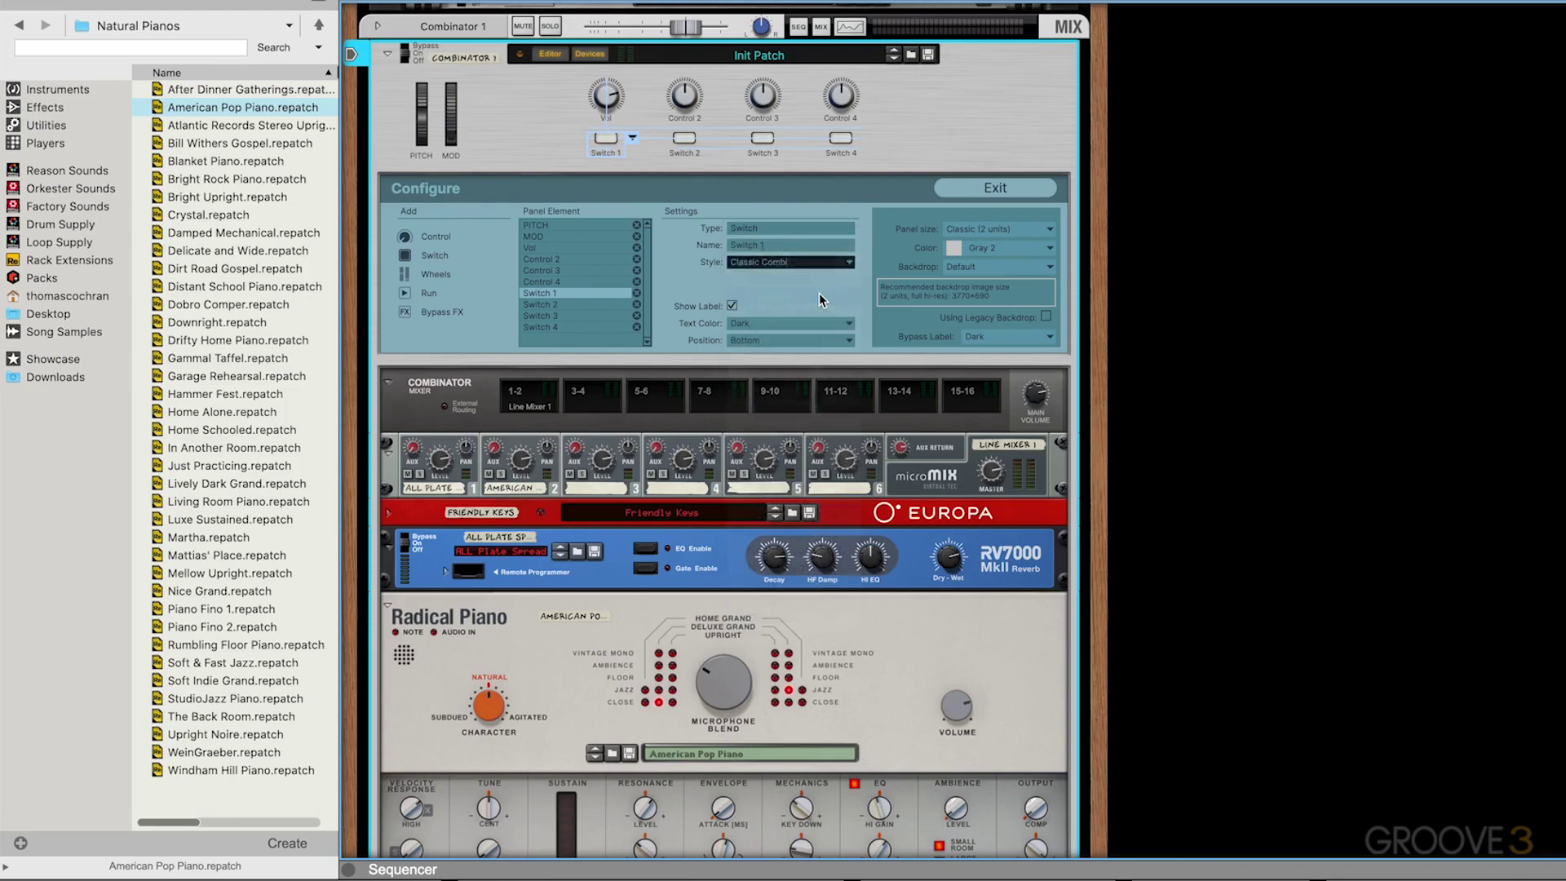
{"action": "left_click", "coordinate": [839, 263]}
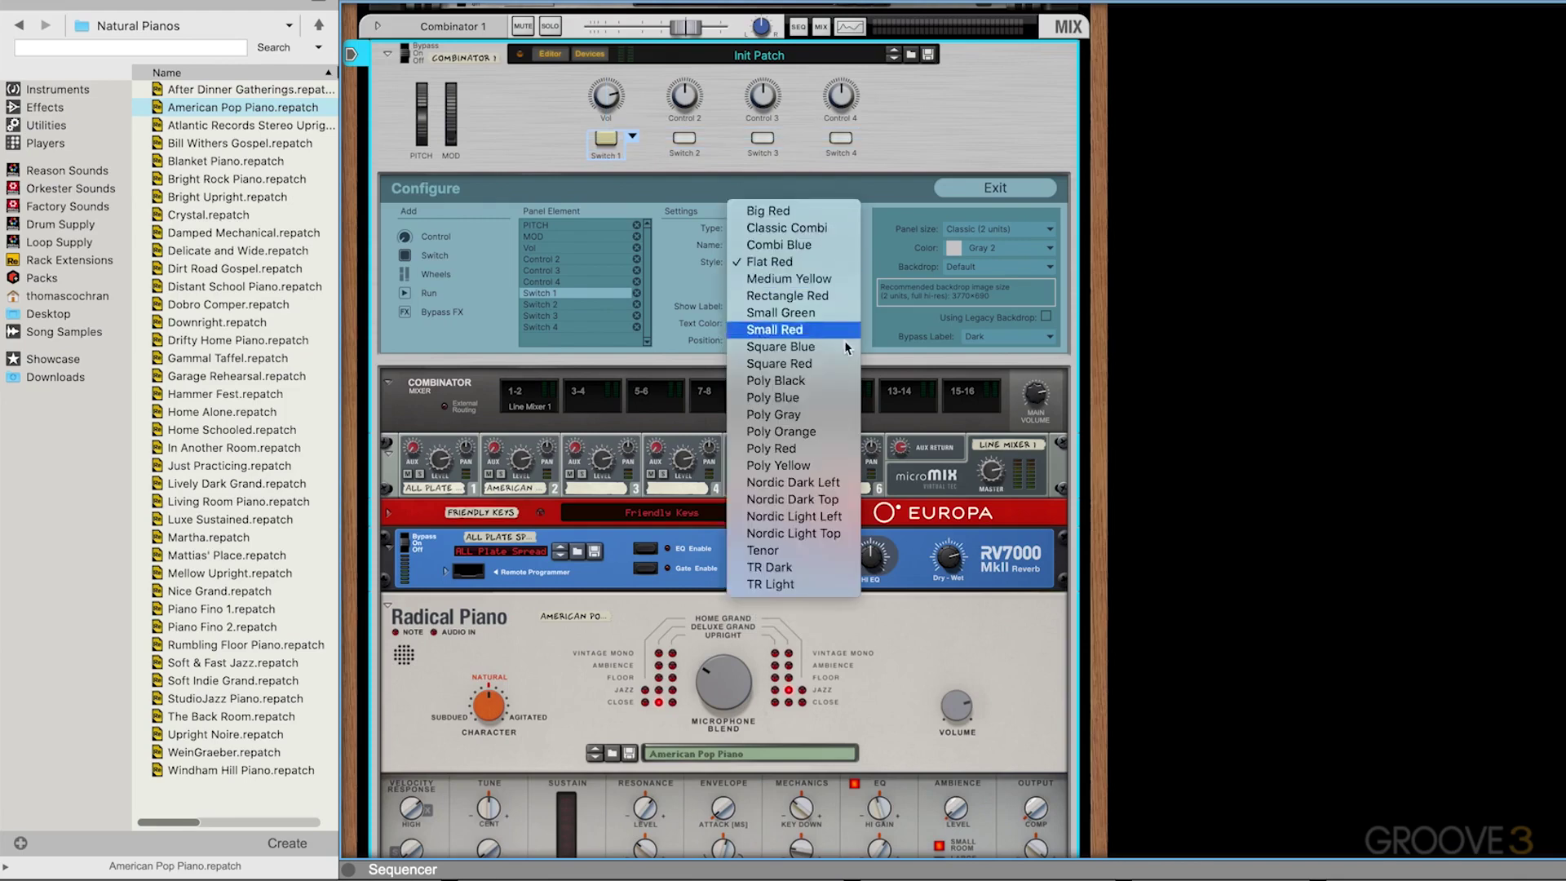
{"action": "left_click", "coordinate": [801, 430]}
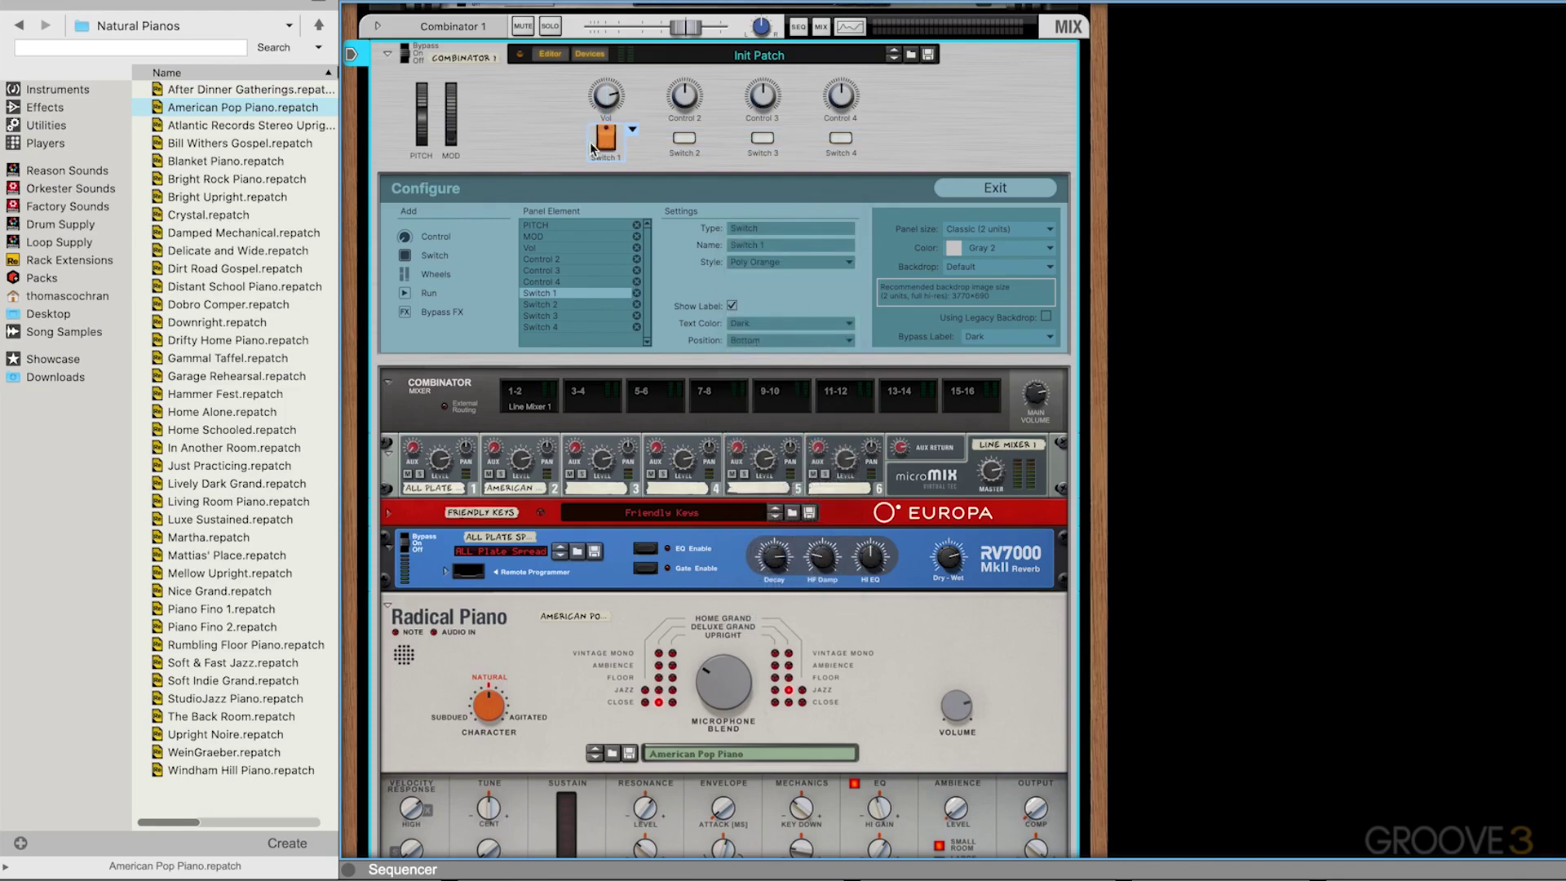
{"action": "left_click", "coordinate": [826, 262]}
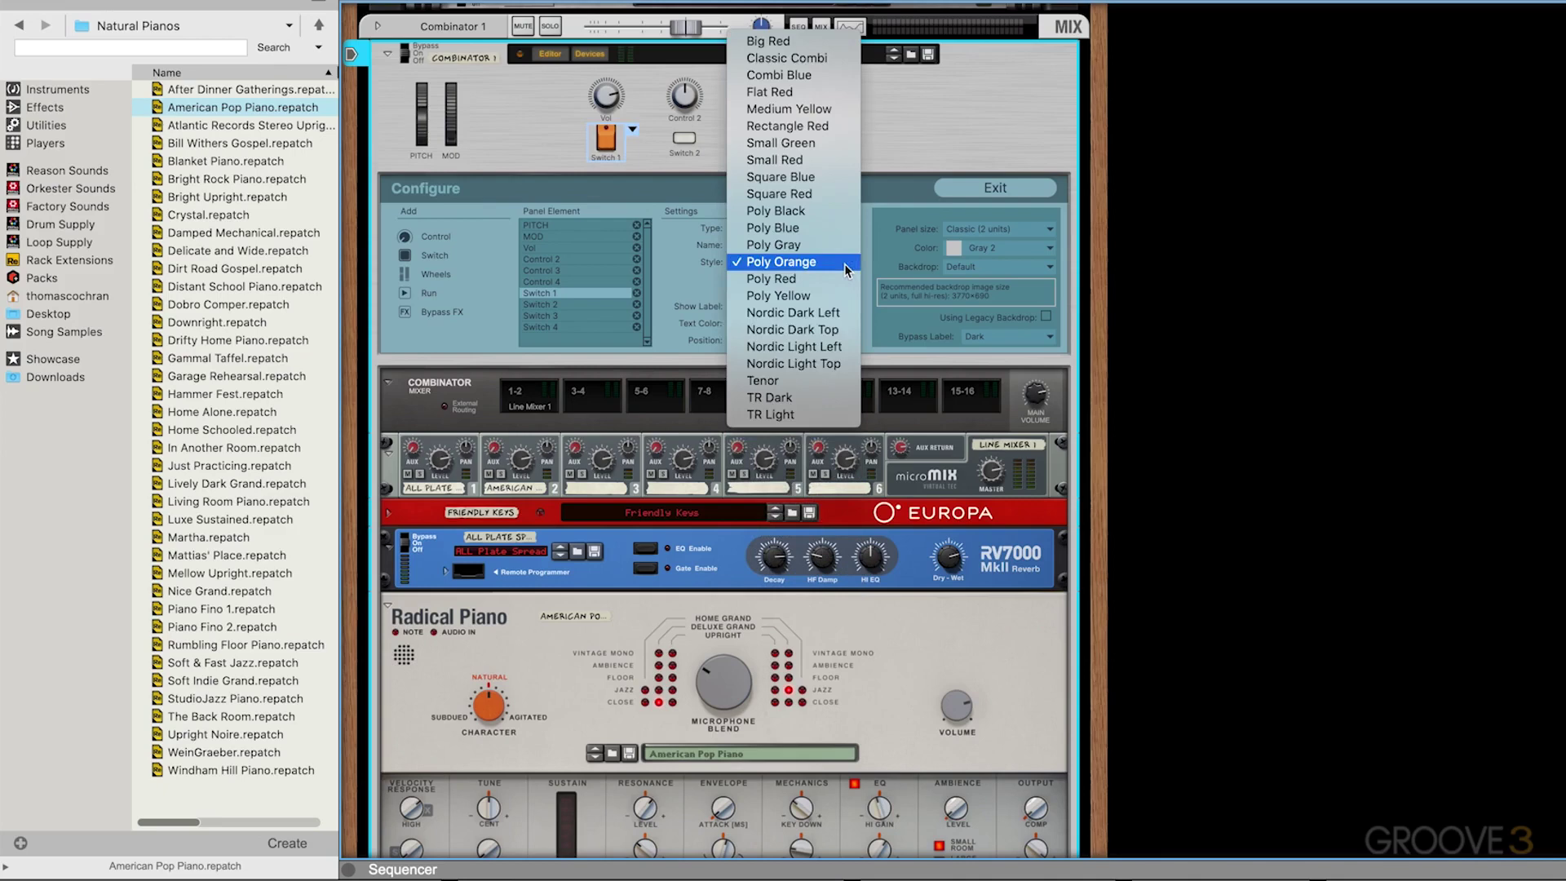
{"action": "left_click", "coordinate": [783, 382]}
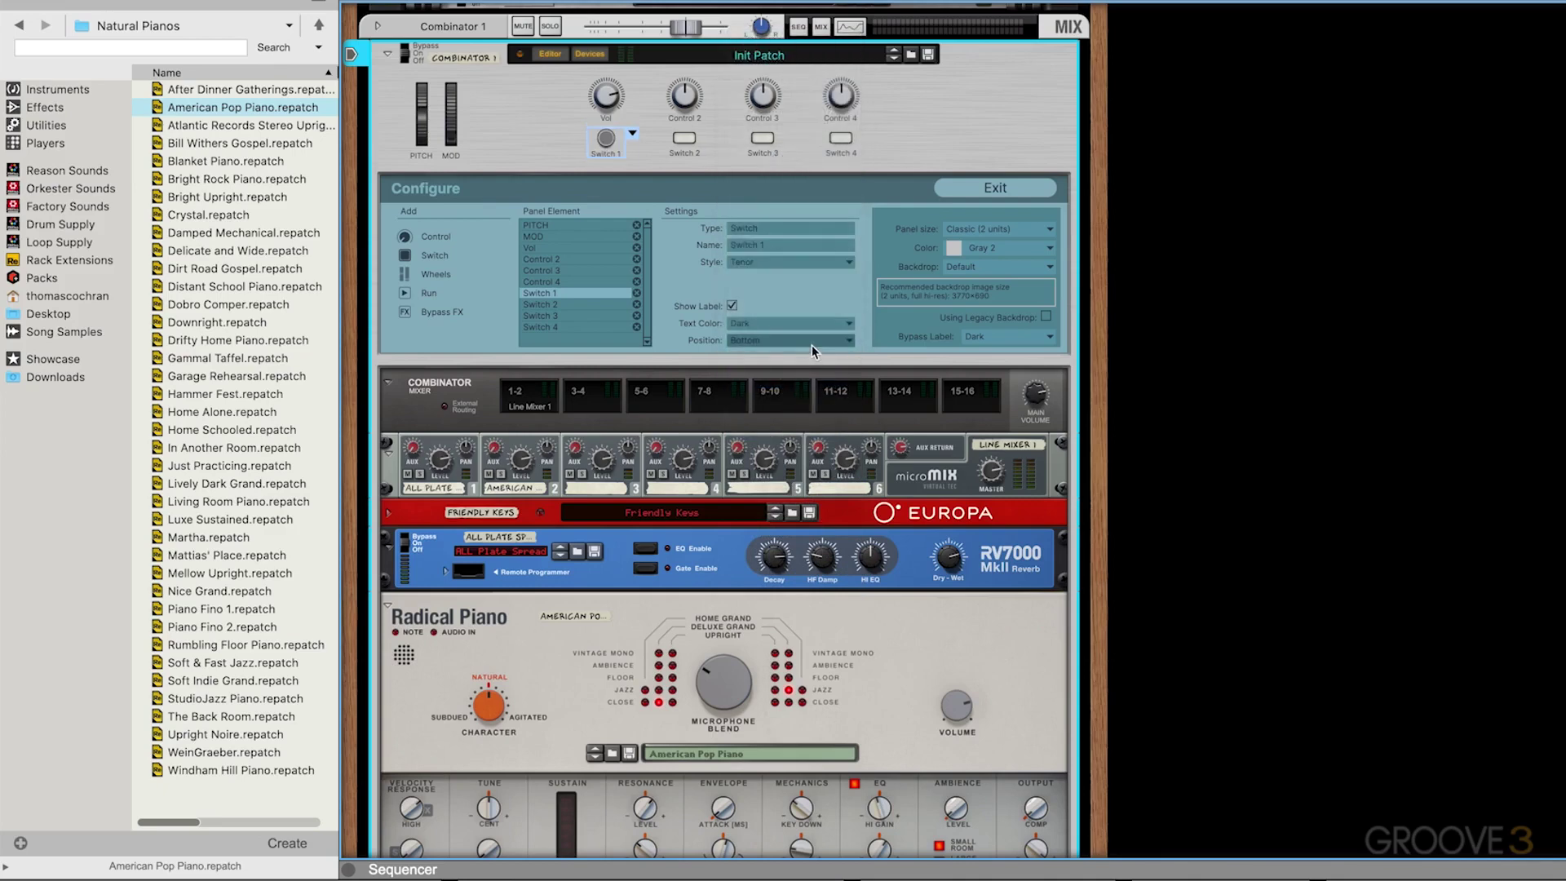
{"action": "left_click", "coordinate": [1048, 248]}
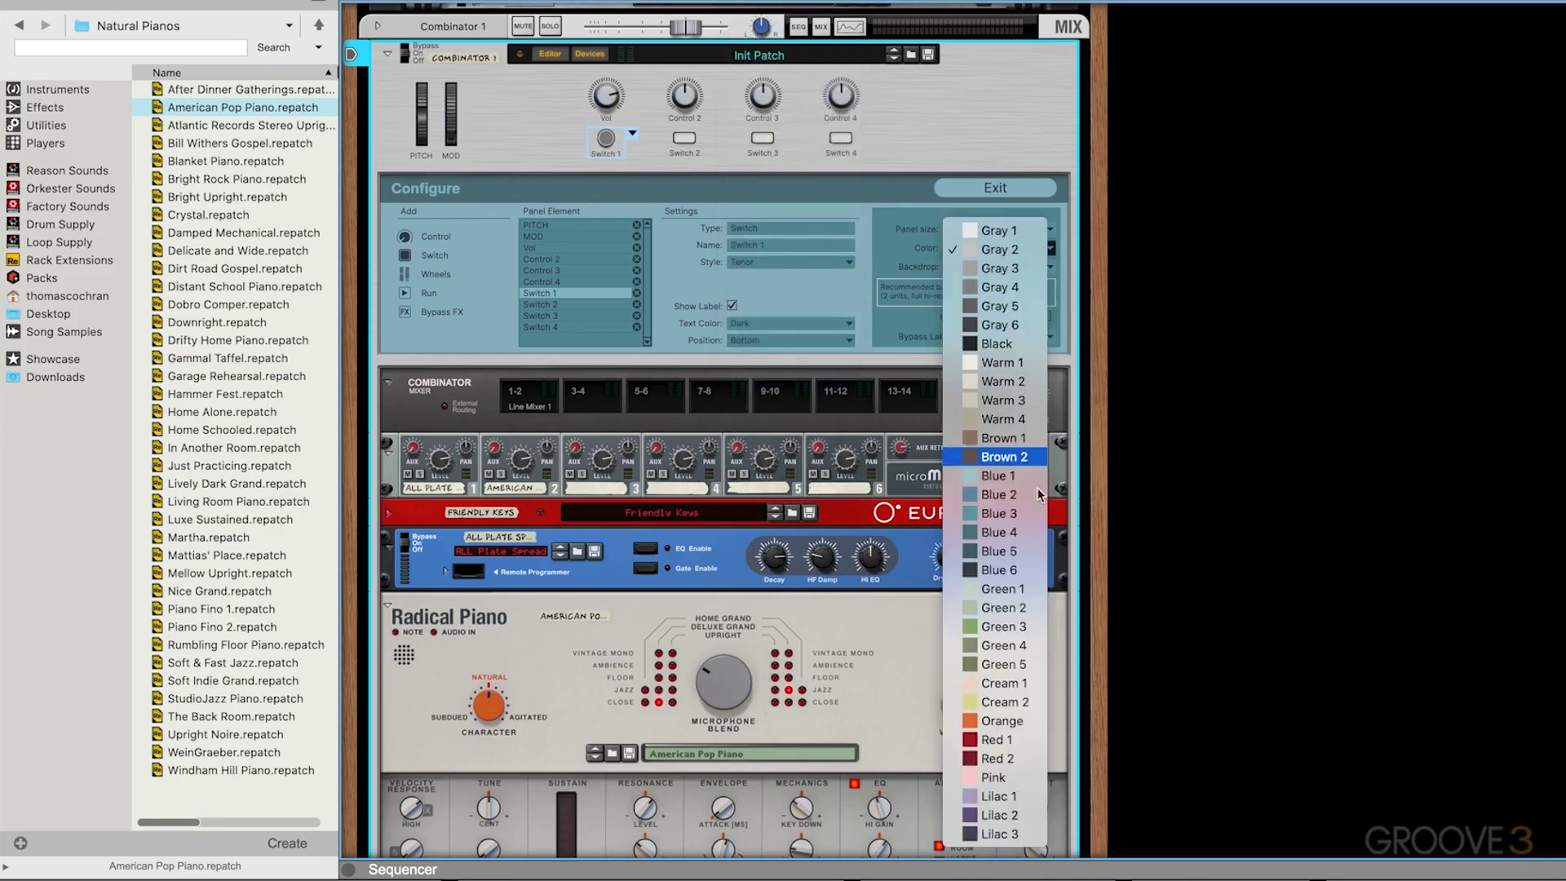
- Make the Combinator panel Red 1 and Big (4 units) tall
{"action": "left_click", "coordinate": [1013, 741]}
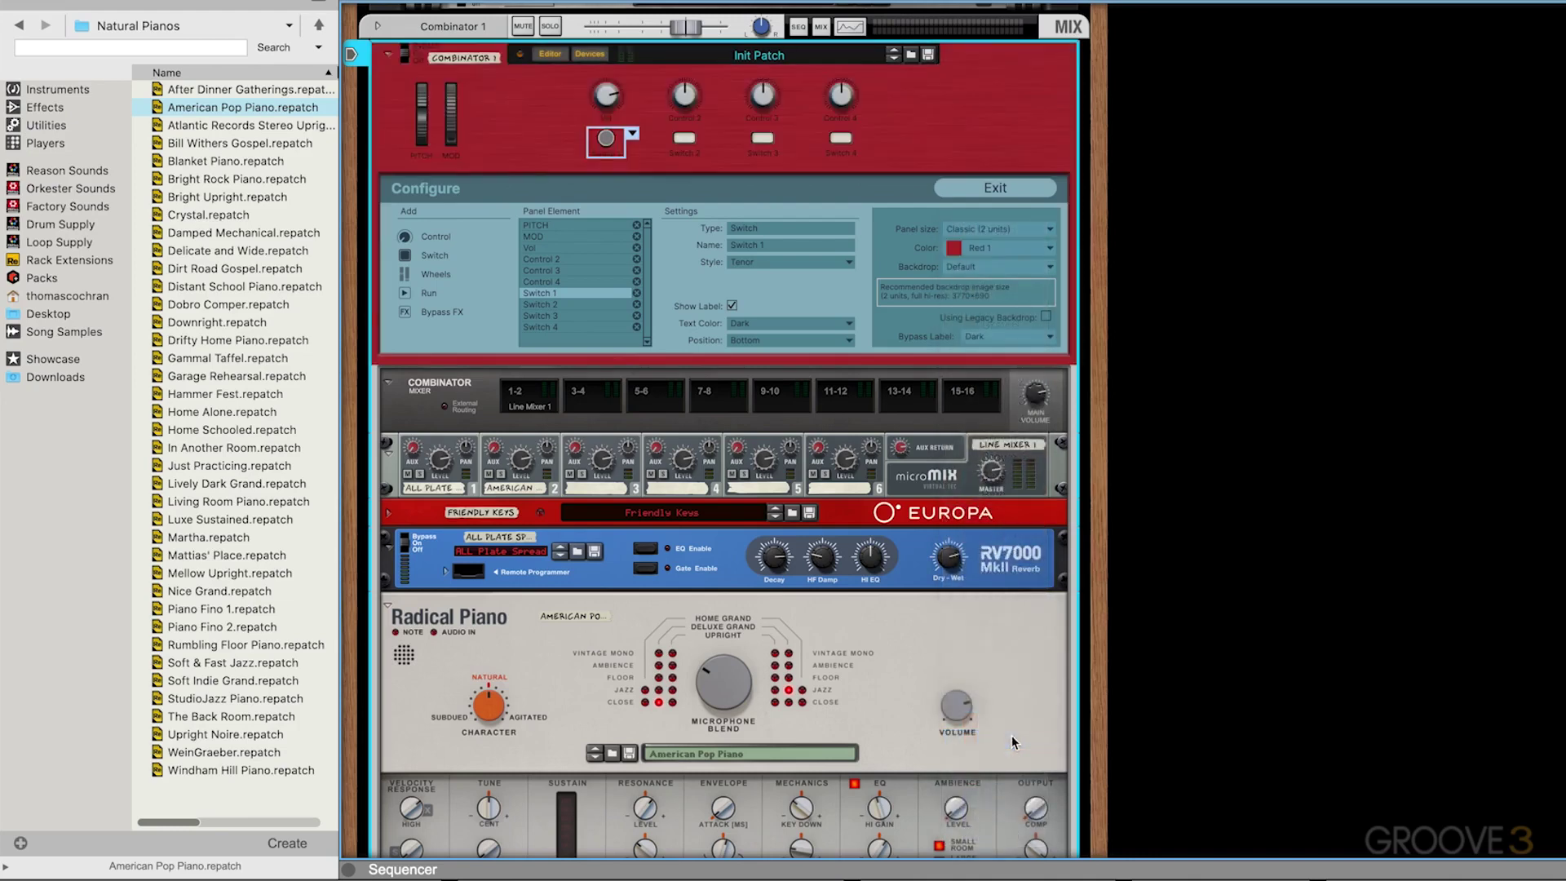
{"action": "left_click", "coordinate": [1049, 230]}
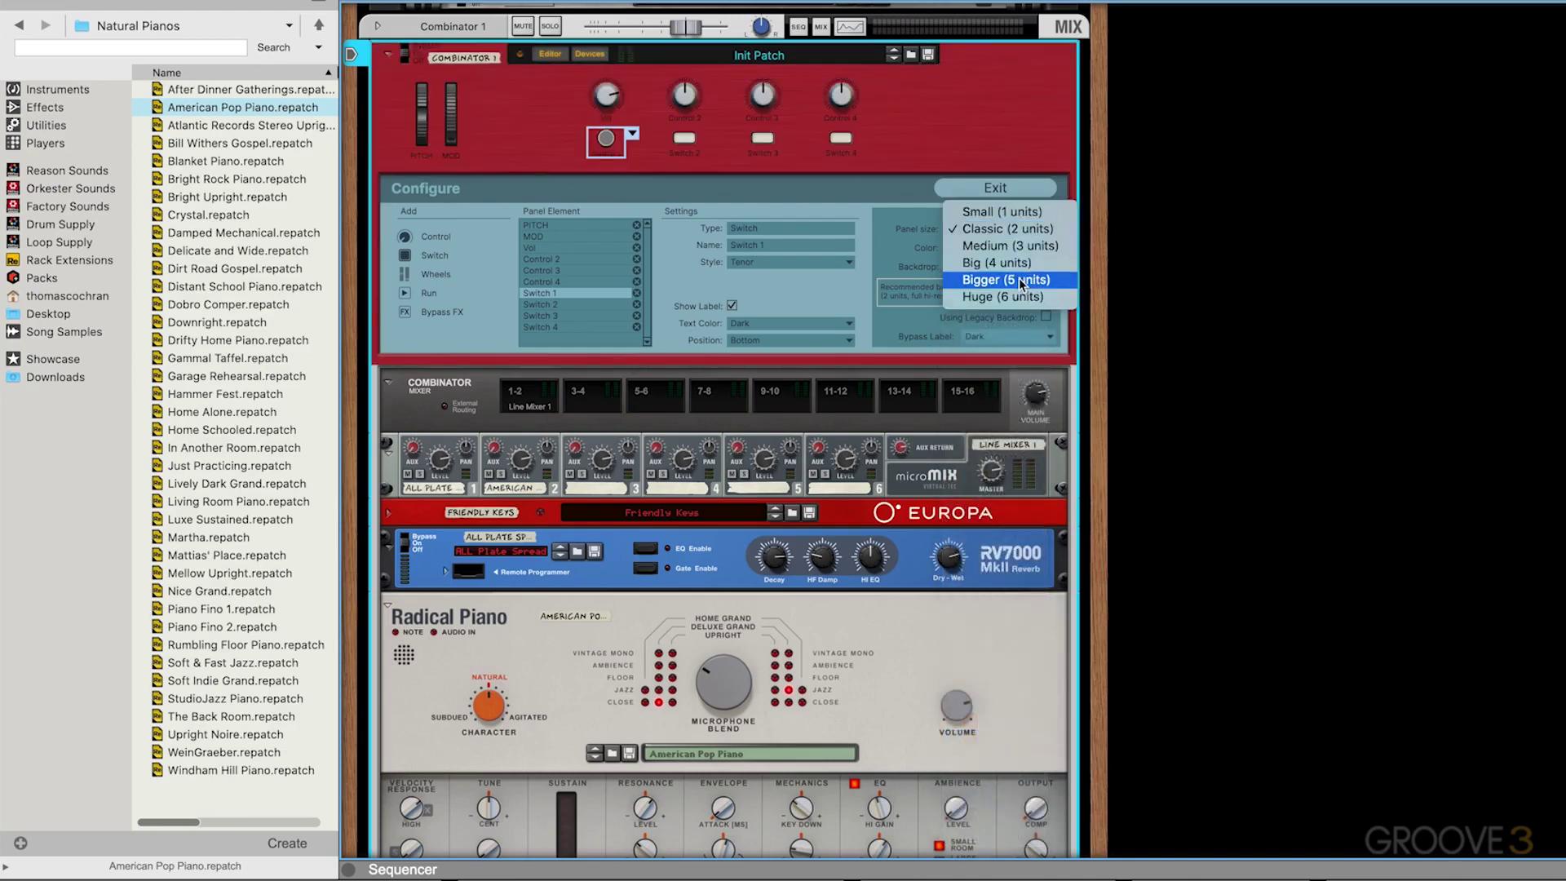
{"action": "left_click", "coordinate": [1006, 263]}
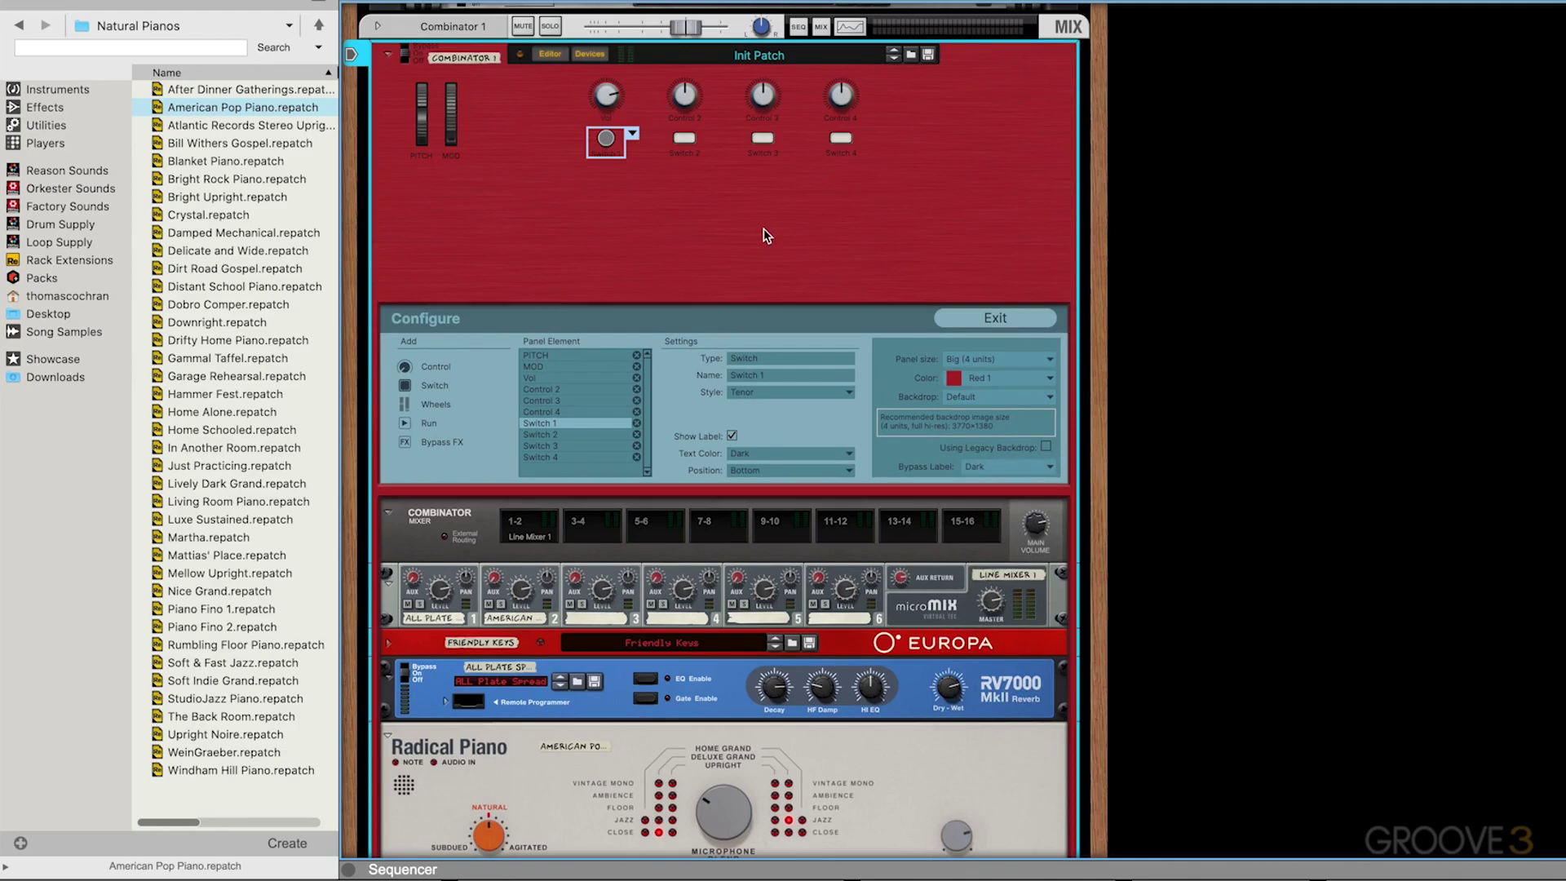
- Move Switch 1 to the panel's lower-left with Light label text, Bottom position, then reopen Configure
{"action": "left_click", "coordinate": [605, 140]}
{"action": "left_click_drag", "start_coordinate": [607, 149], "coordinate": [409, 279]}
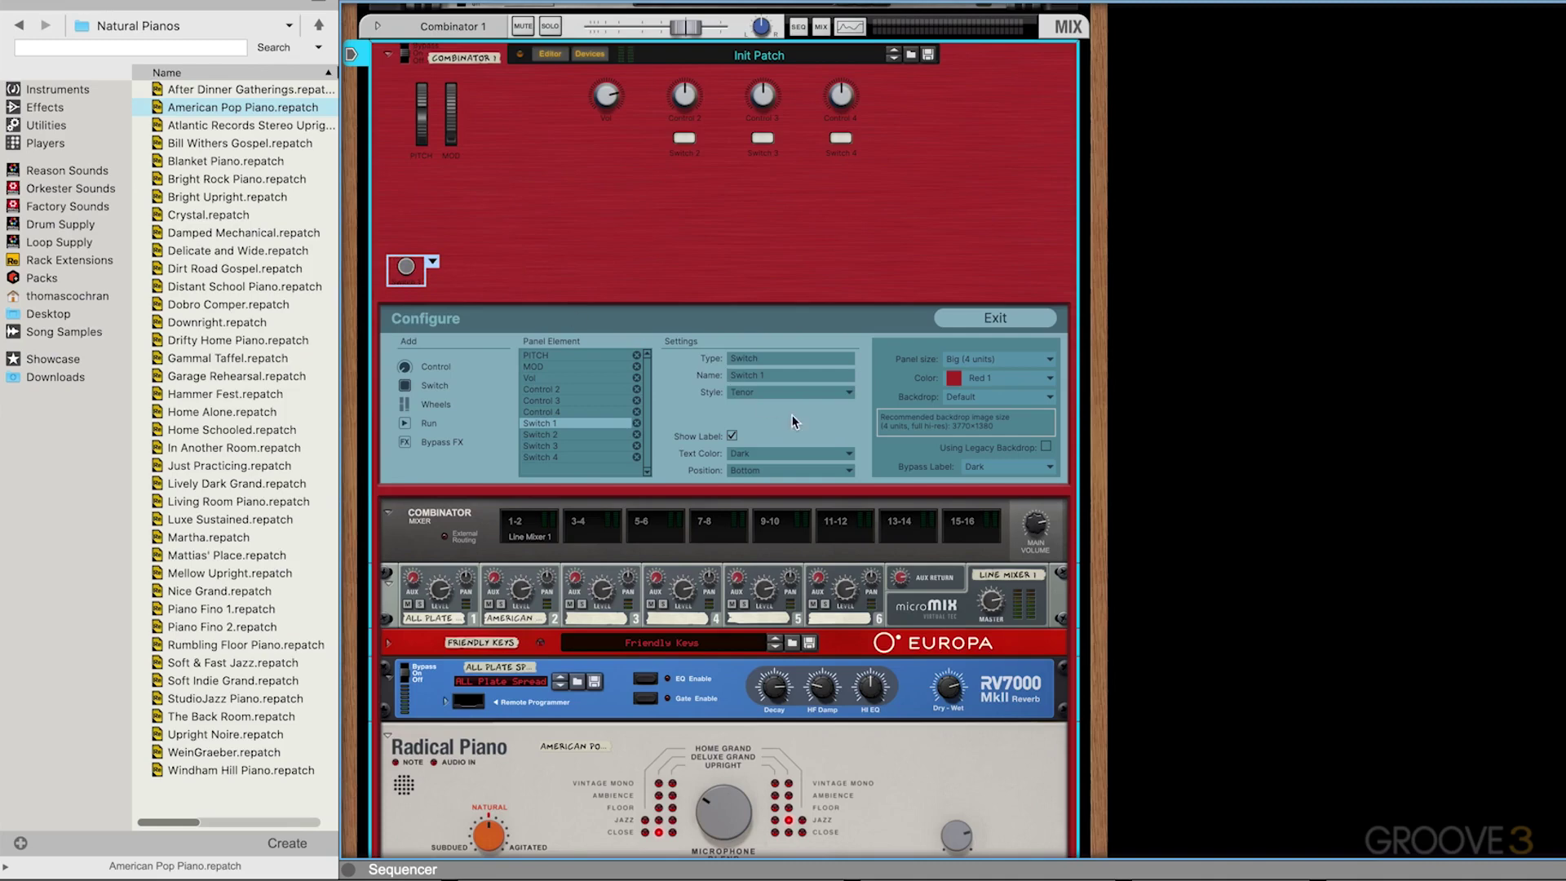
{"action": "left_click", "coordinate": [793, 451]}
{"action": "left_click", "coordinate": [790, 470]}
{"action": "left_click", "coordinate": [812, 470]}
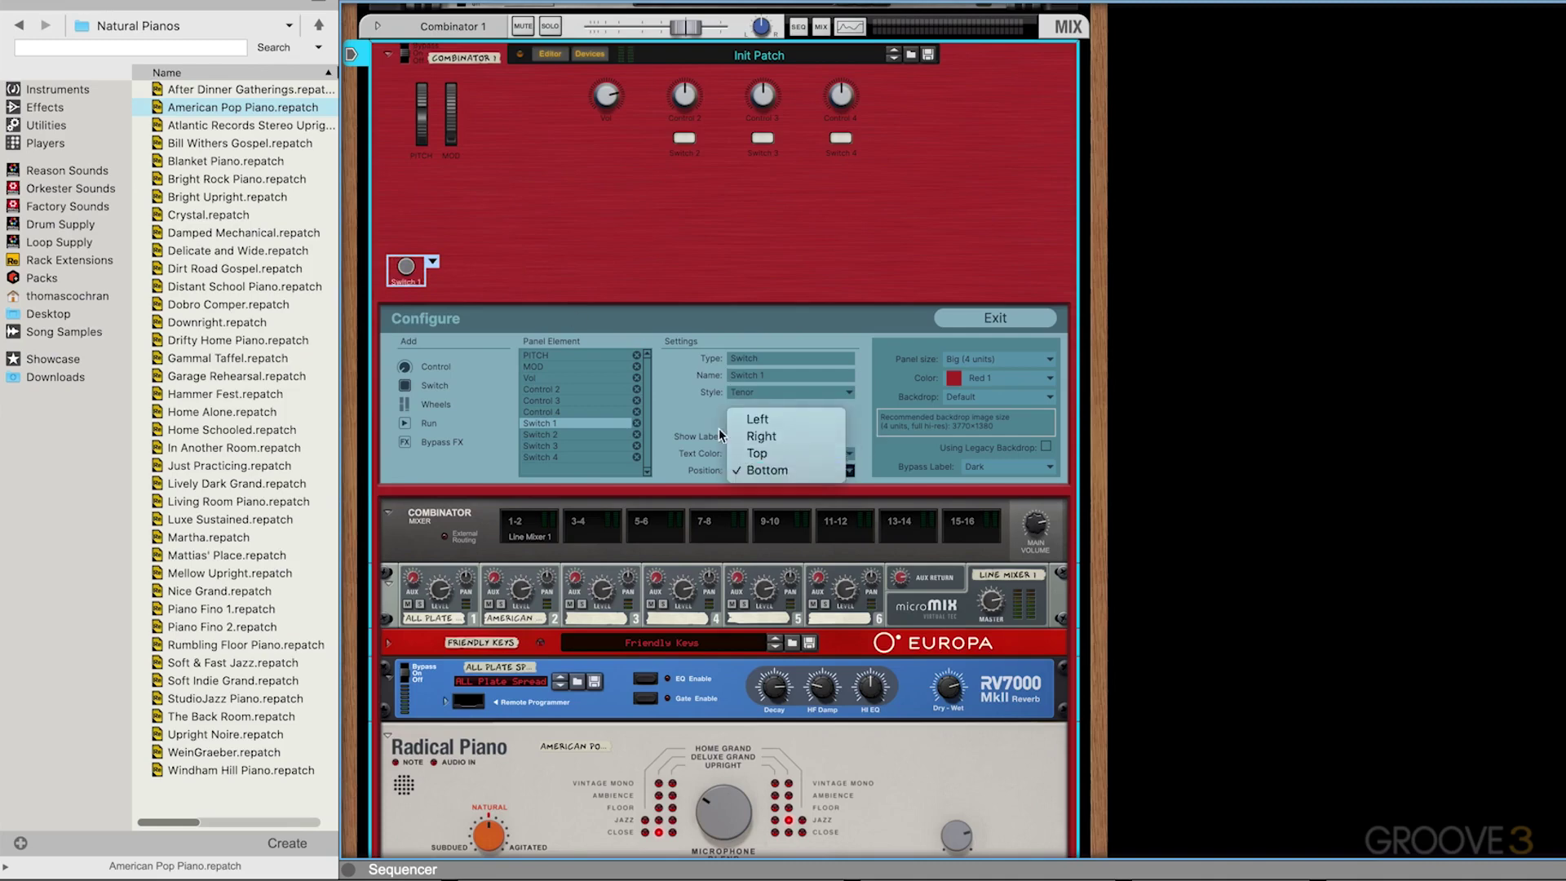
{"action": "left_click", "coordinate": [689, 408]}
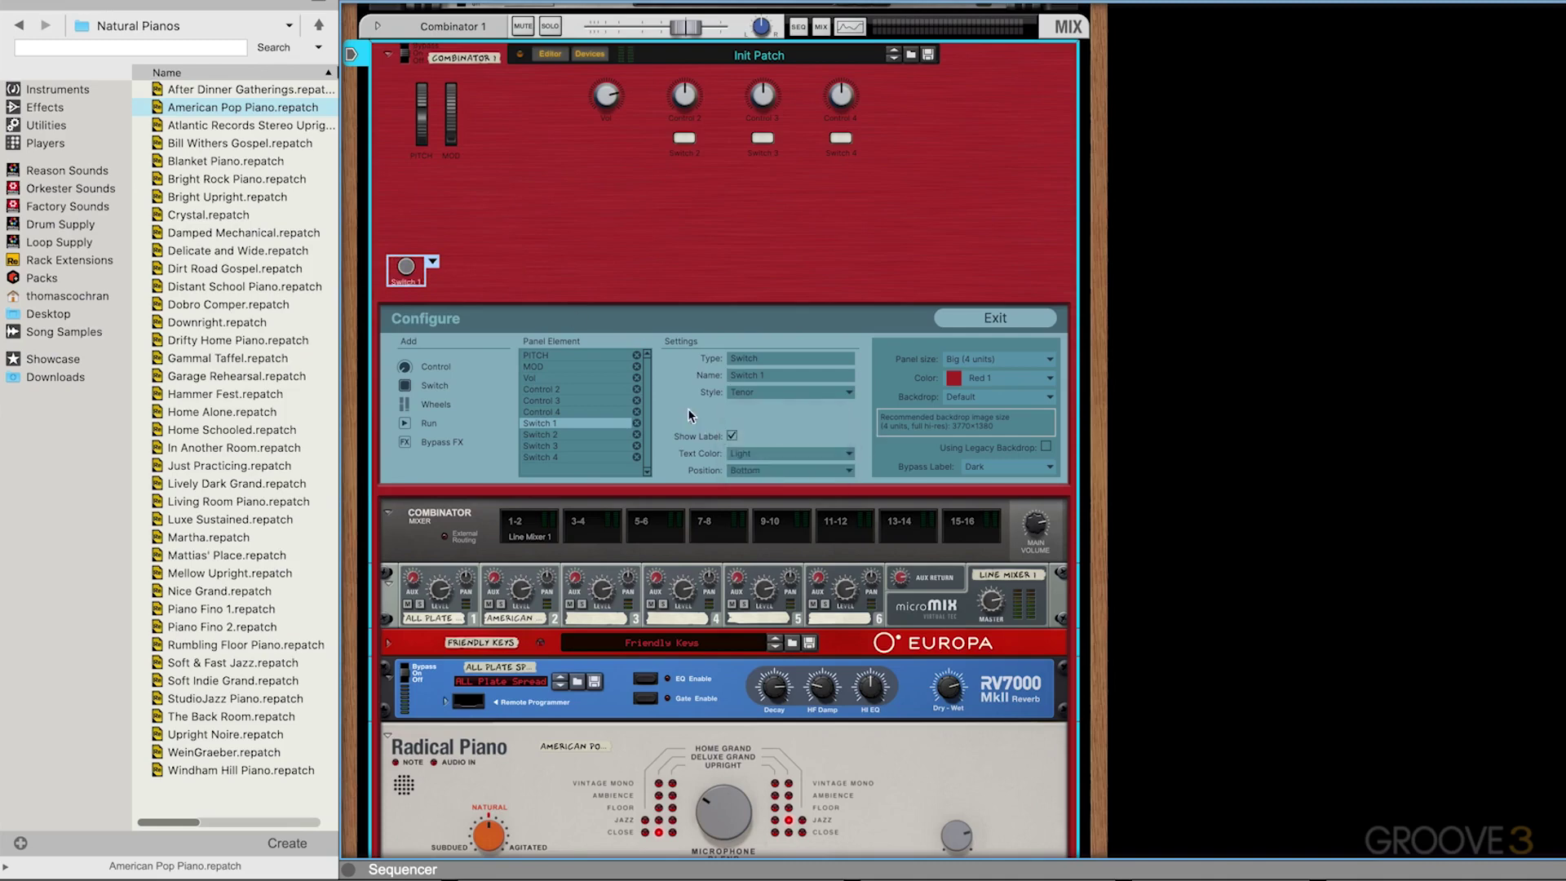
{"action": "left_click", "coordinate": [971, 314]}
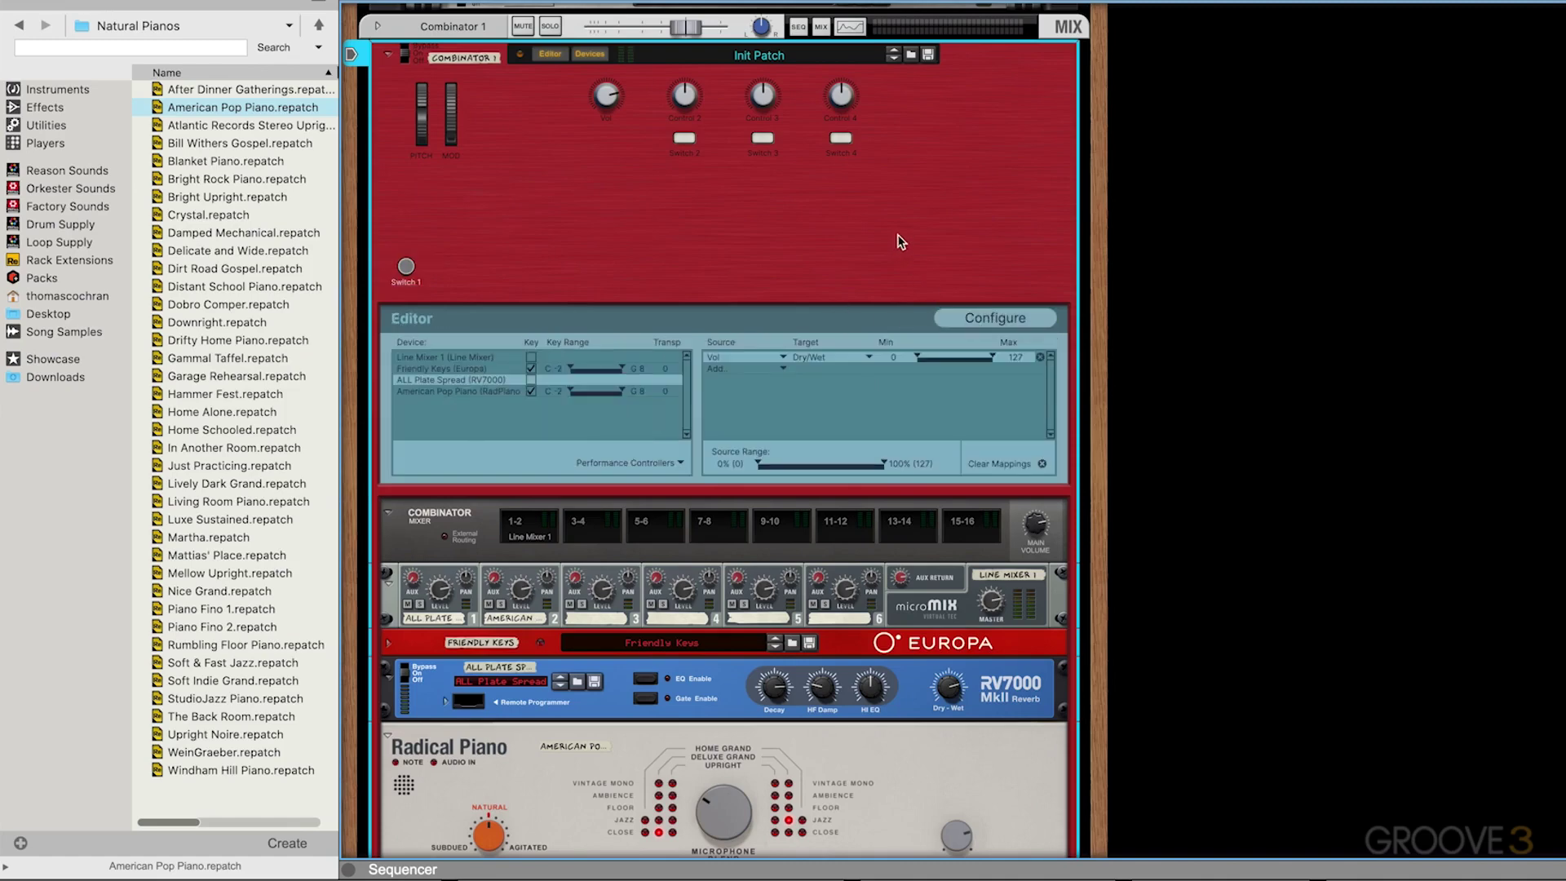
{"action": "left_click", "coordinate": [1011, 316]}
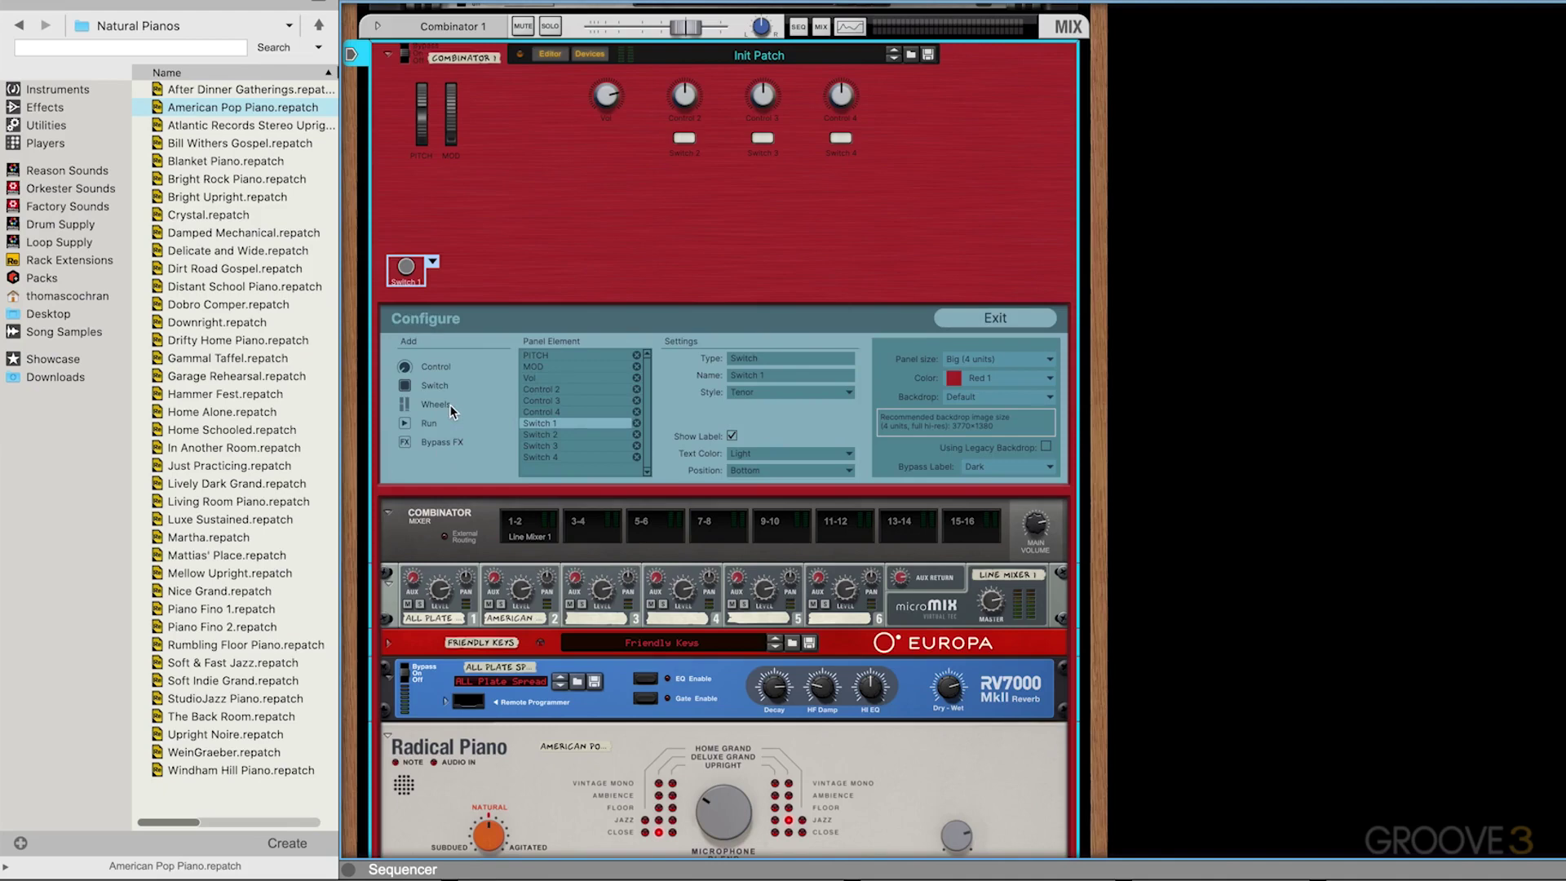
- Add a Square Blue Switch 5 at the panel's right edge, exit Configure, and toggle it to test
{"action": "left_click", "coordinate": [405, 384]}
{"action": "left_click_drag", "start_coordinate": [392, 98], "coordinate": [672, 254]}
{"action": "left_click", "coordinate": [771, 392]}
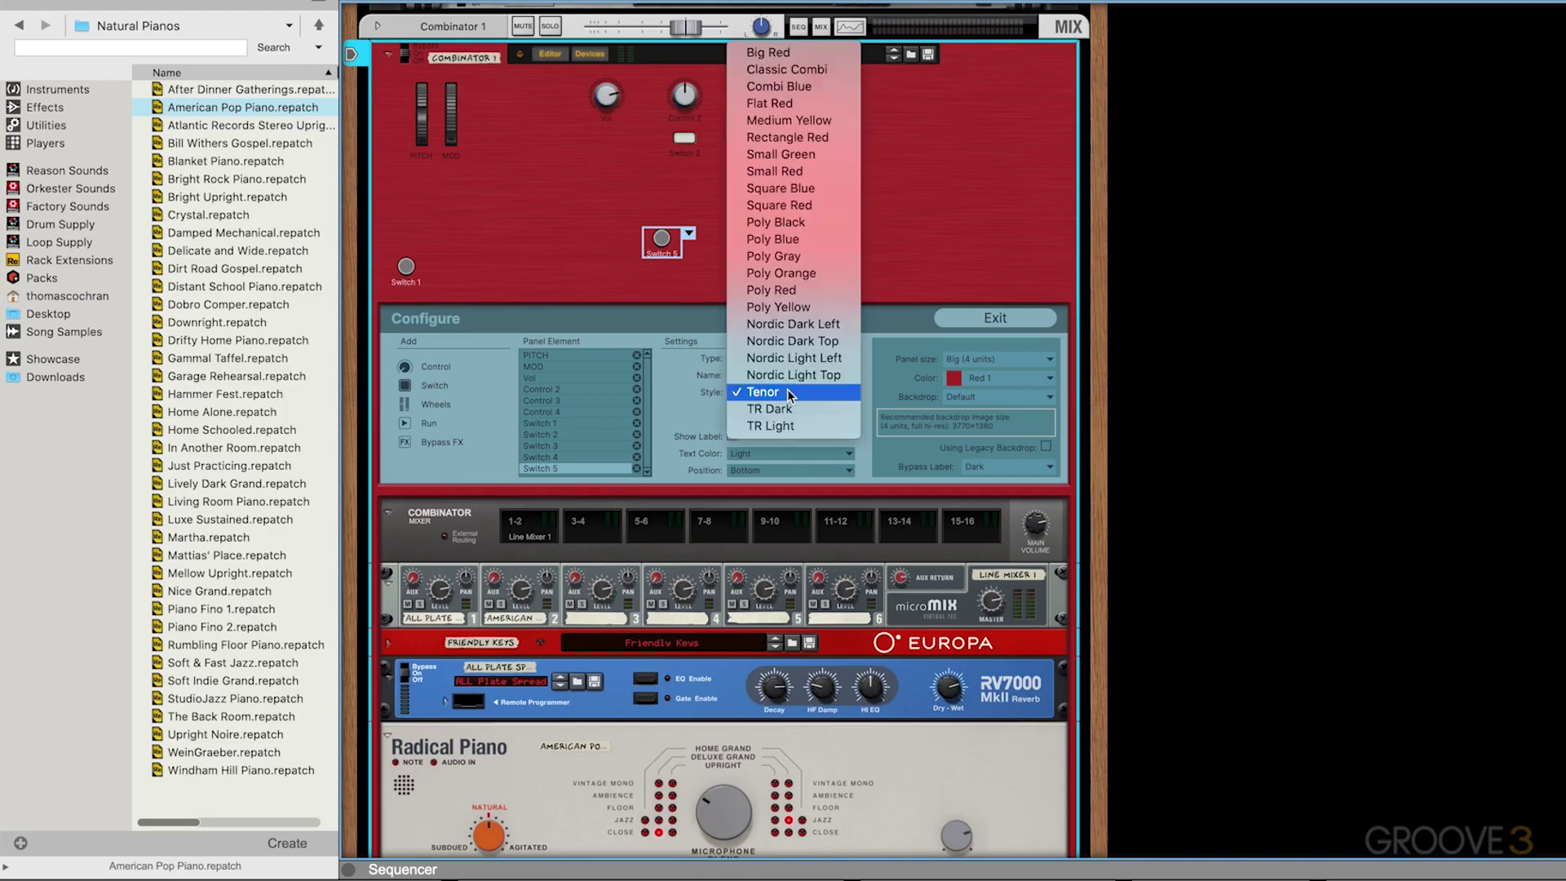
{"action": "left_click", "coordinate": [775, 193]}
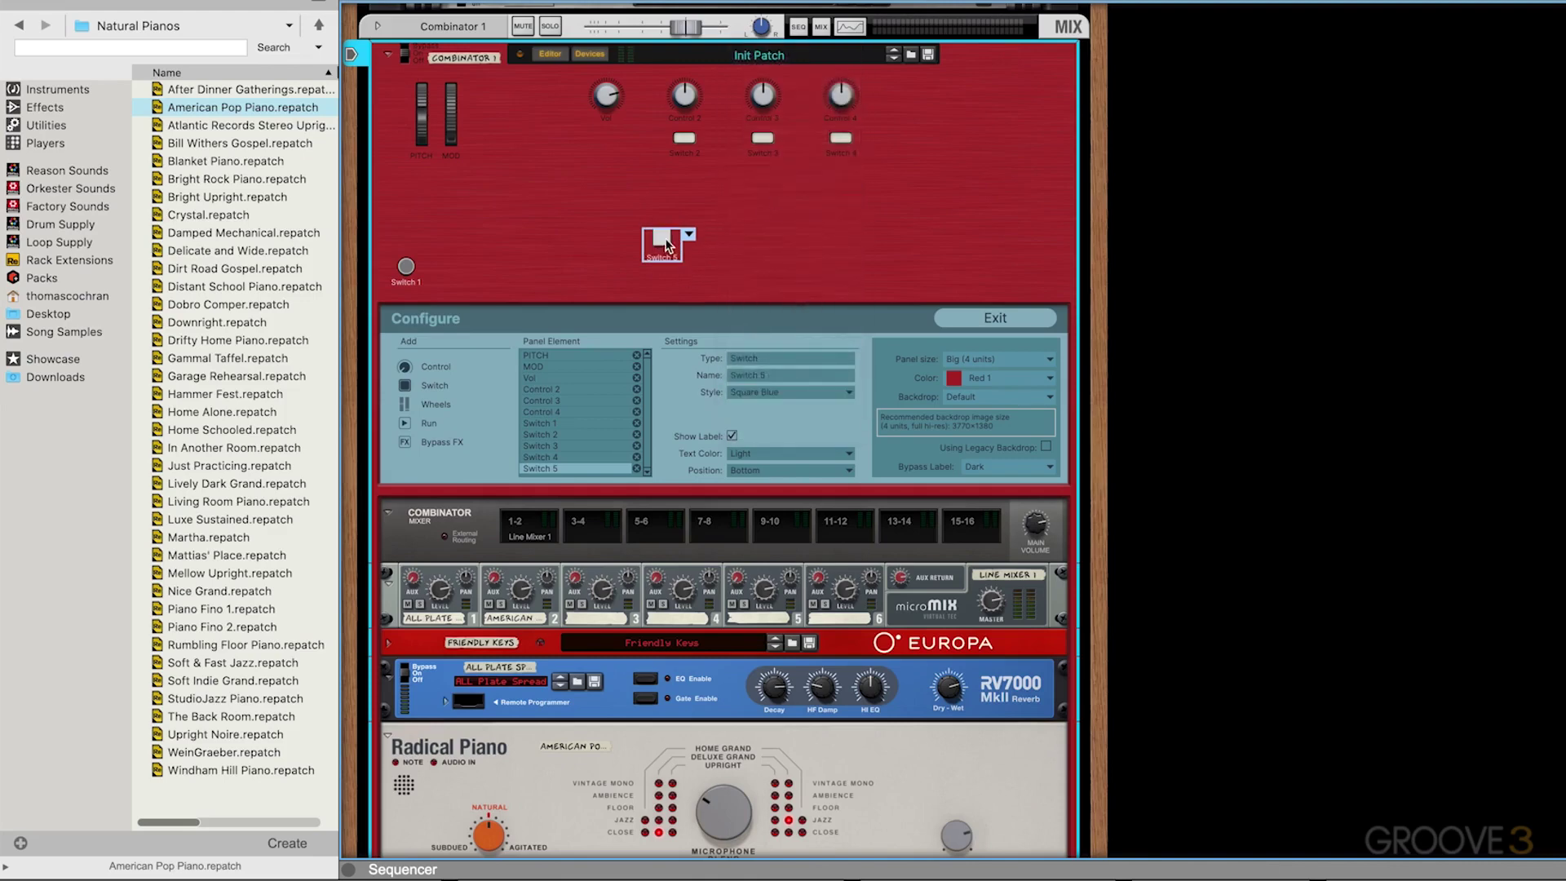
{"action": "left_click_drag", "start_coordinate": [669, 248], "coordinate": [1048, 262]}
{"action": "left_click", "coordinate": [999, 323]}
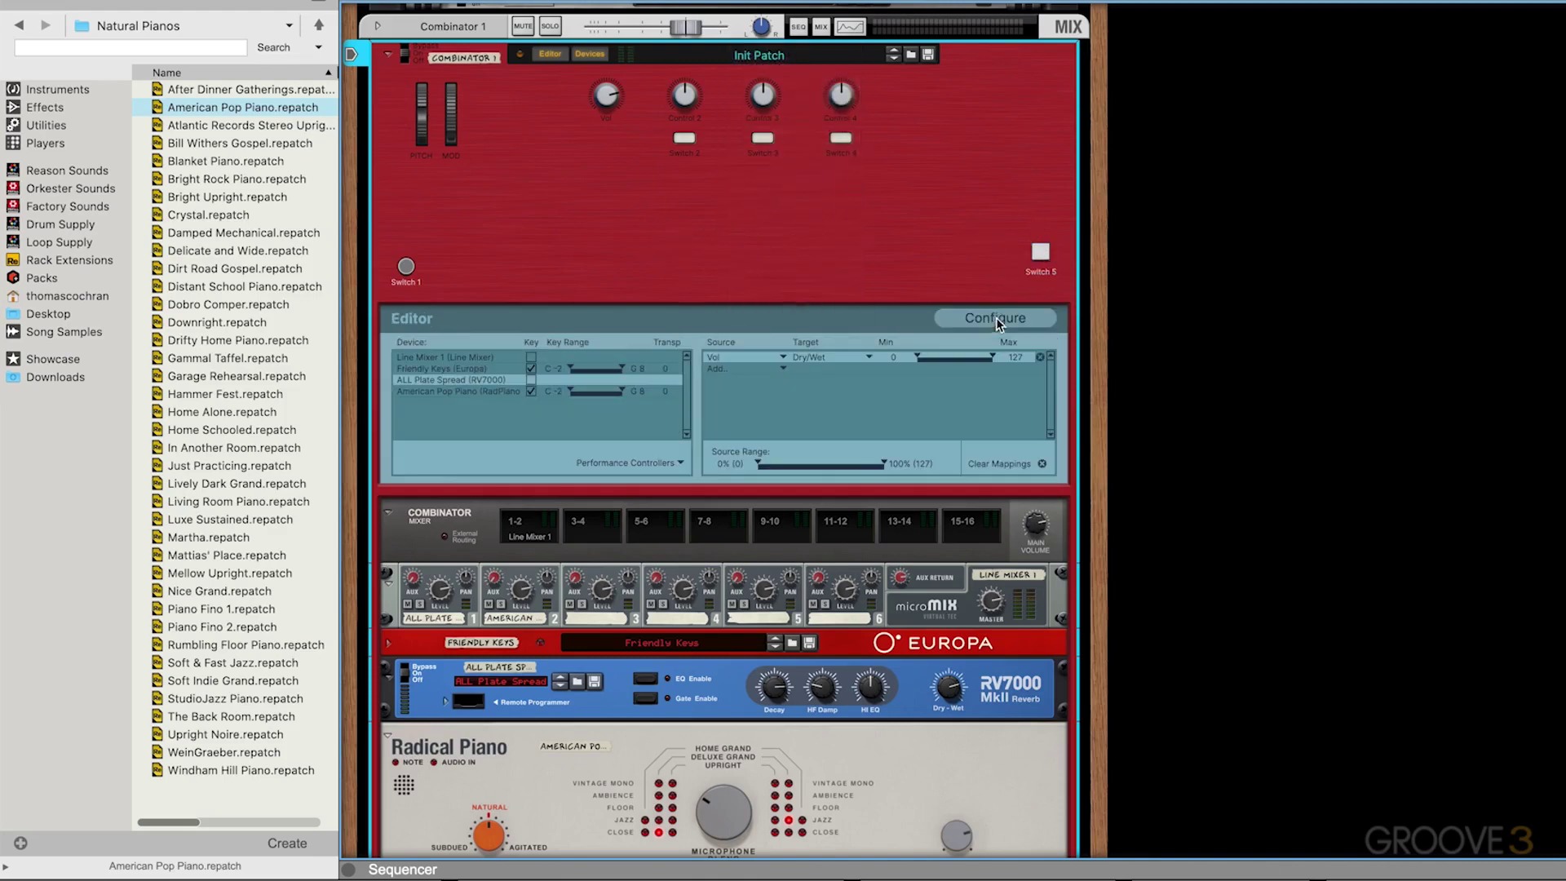
{"action": "left_click", "coordinate": [1034, 256]}
{"action": "left_click", "coordinate": [1034, 255]}
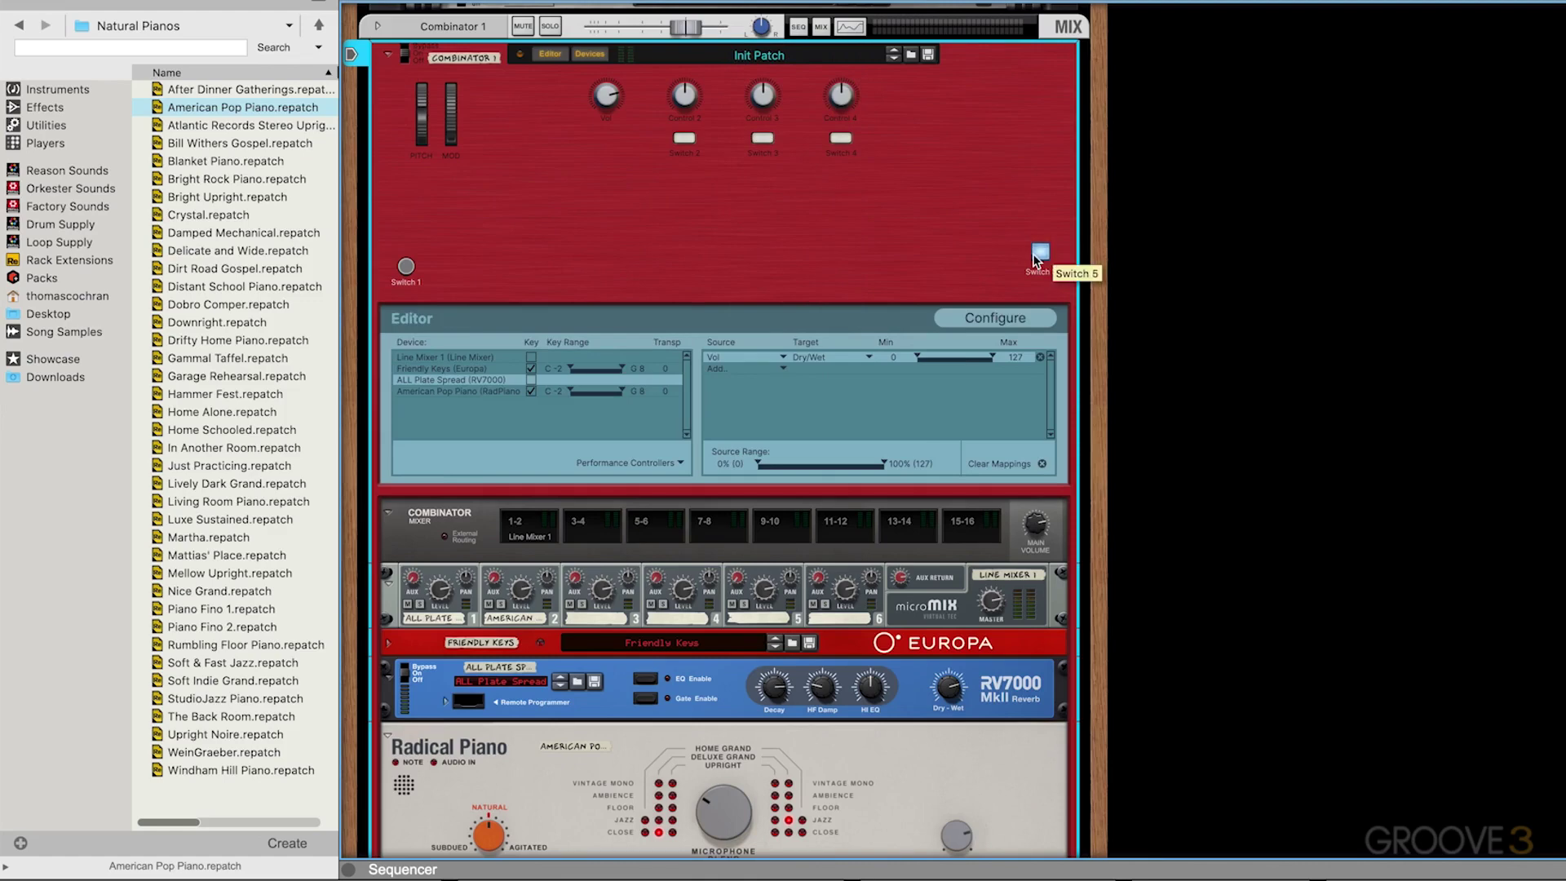
{"action": "left_click", "coordinate": [1034, 256]}
- Turn the Vol knob down to about 11 o'clock
{"action": "left_click_drag", "start_coordinate": [608, 99], "coordinate": [603, 129]}
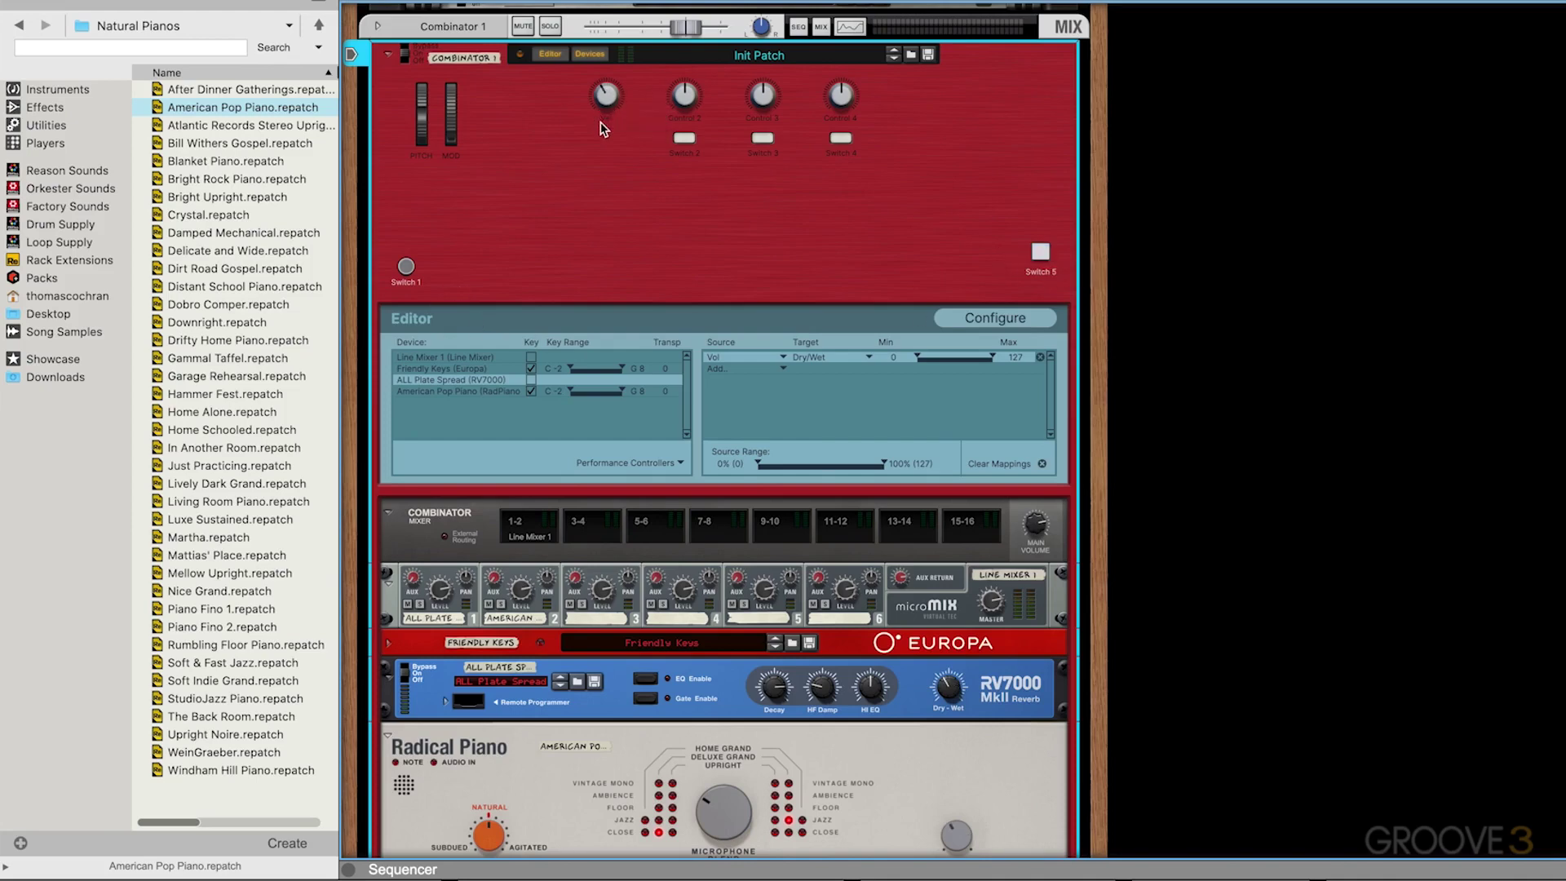